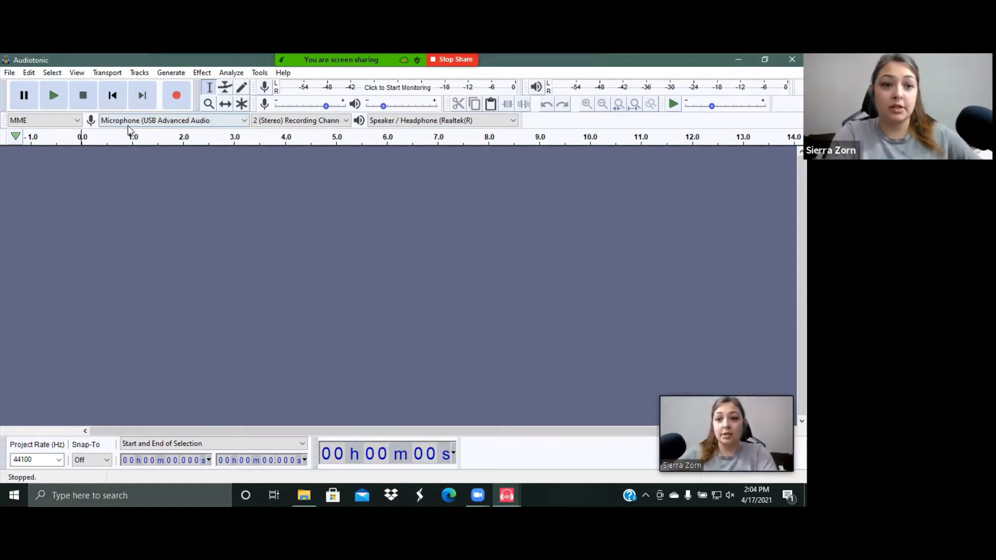
- Set the recording device to Microsoft Sound Mapper - Input
{"action": "left_click", "coordinate": [243, 124]}
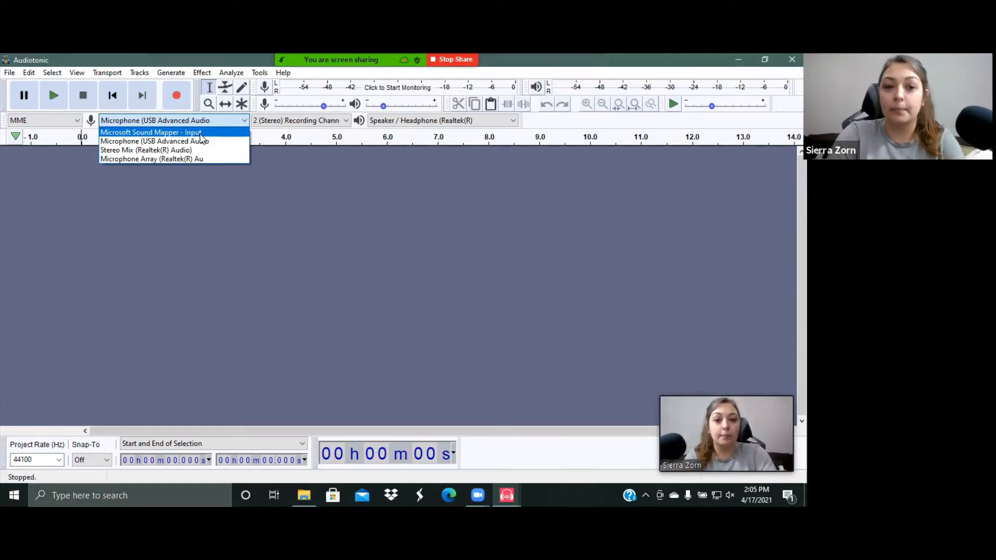
{"action": "left_click", "coordinate": [188, 133]}
{"action": "left_click", "coordinate": [189, 133]}
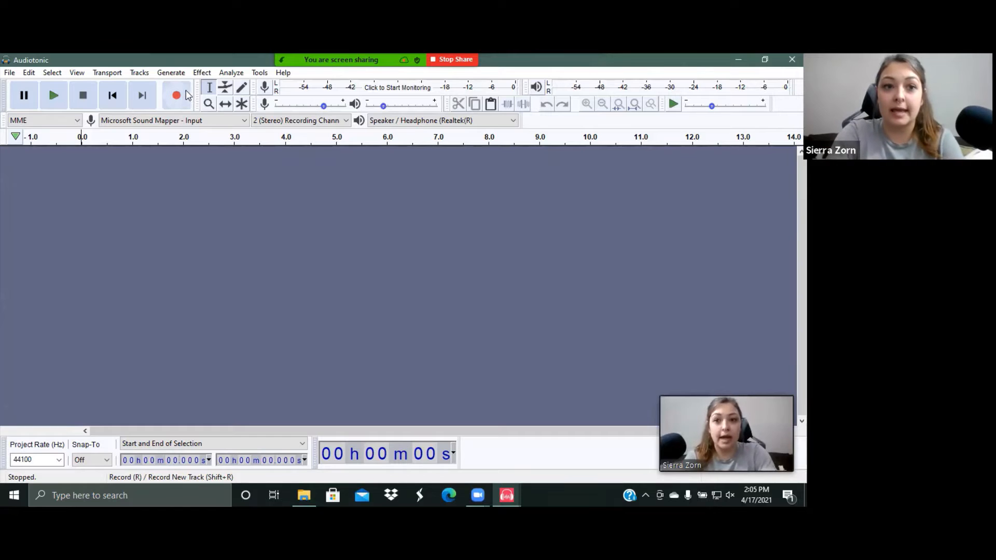
- Set the recording device to Microphone (USB Advanced Audio)
{"action": "left_click", "coordinate": [240, 120]}
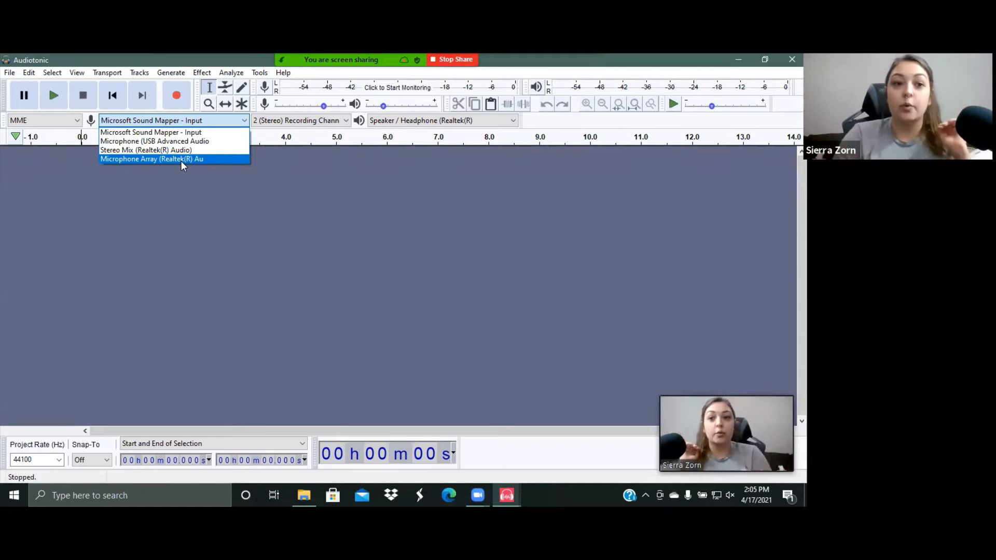
{"action": "left_click", "coordinate": [157, 143]}
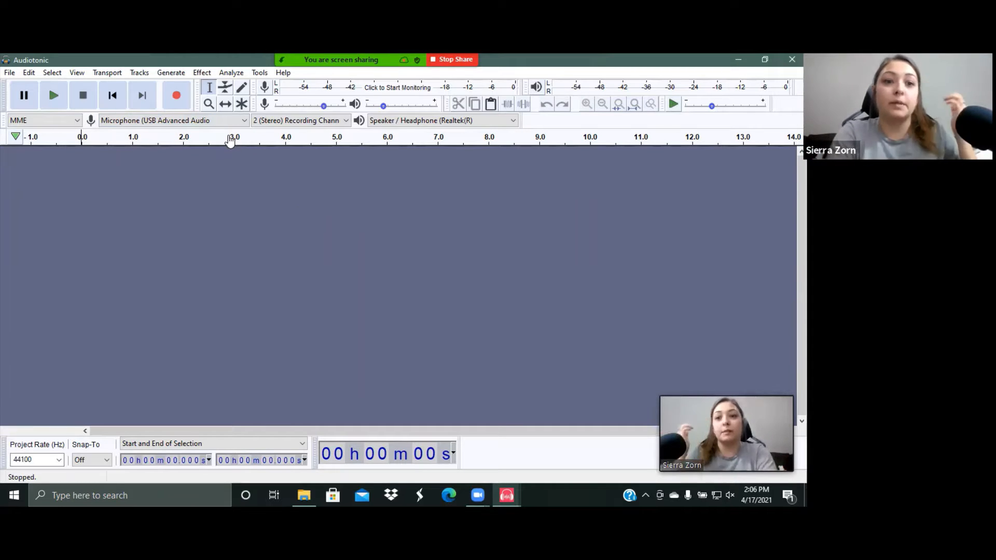
{"action": "left_click", "coordinate": [244, 123]}
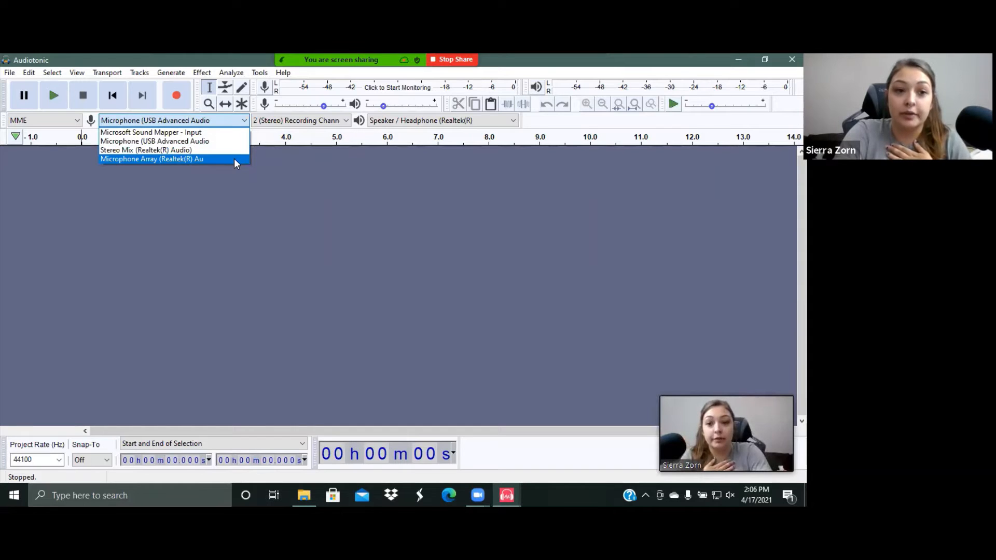
{"action": "left_click", "coordinate": [205, 141]}
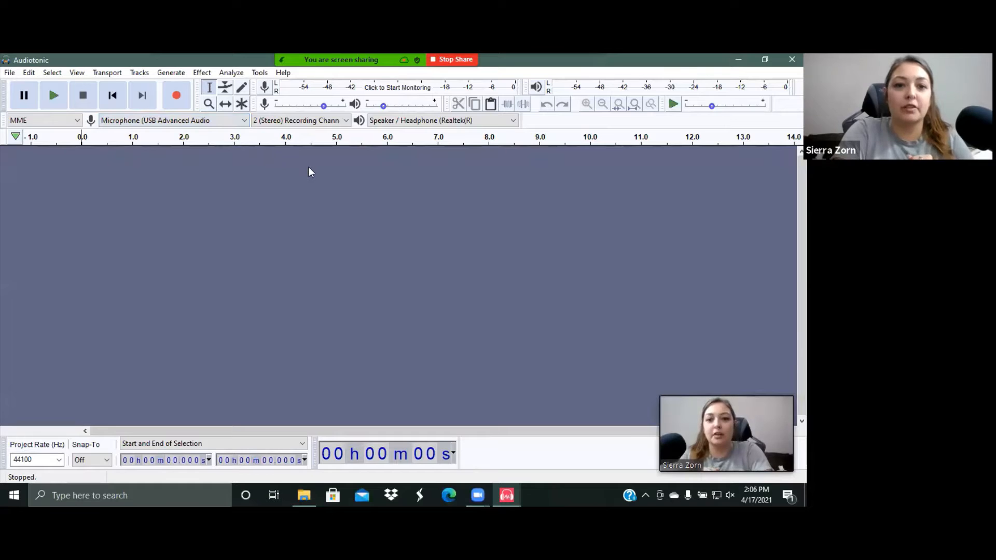
- Set the recording channels to 1 (Mono) Recording Channel
{"action": "left_click", "coordinate": [346, 121]}
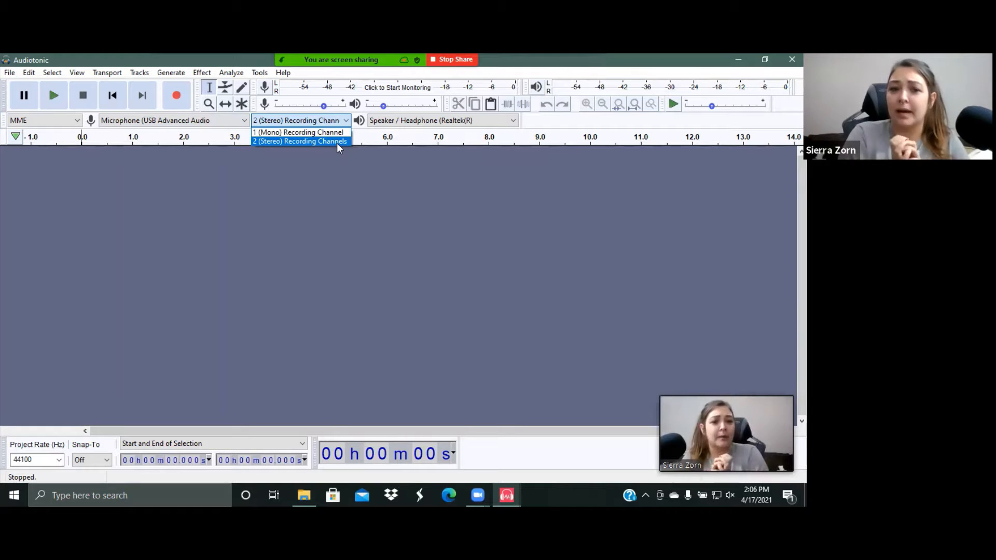
{"action": "left_click", "coordinate": [337, 142]}
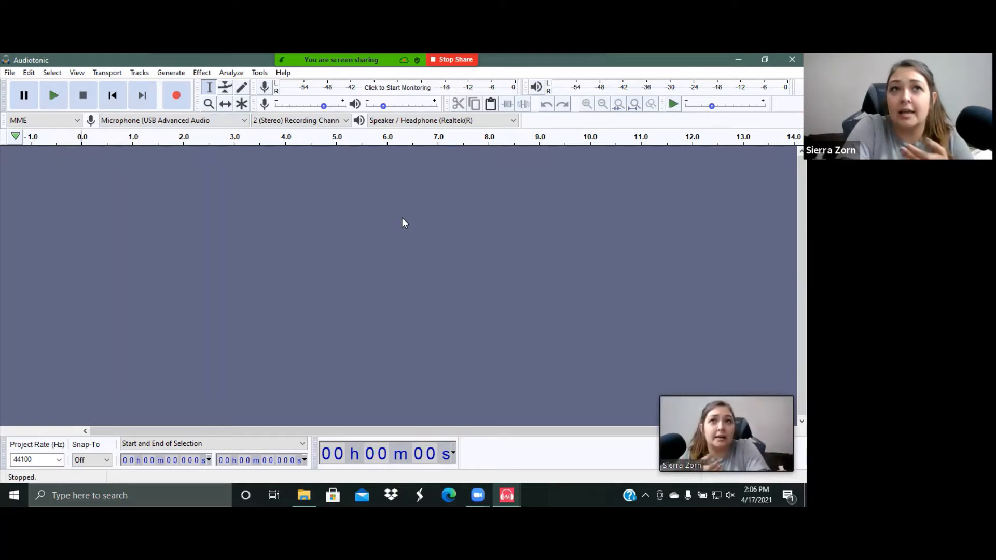
{"action": "left_click", "coordinate": [342, 124]}
{"action": "left_click", "coordinate": [342, 132]}
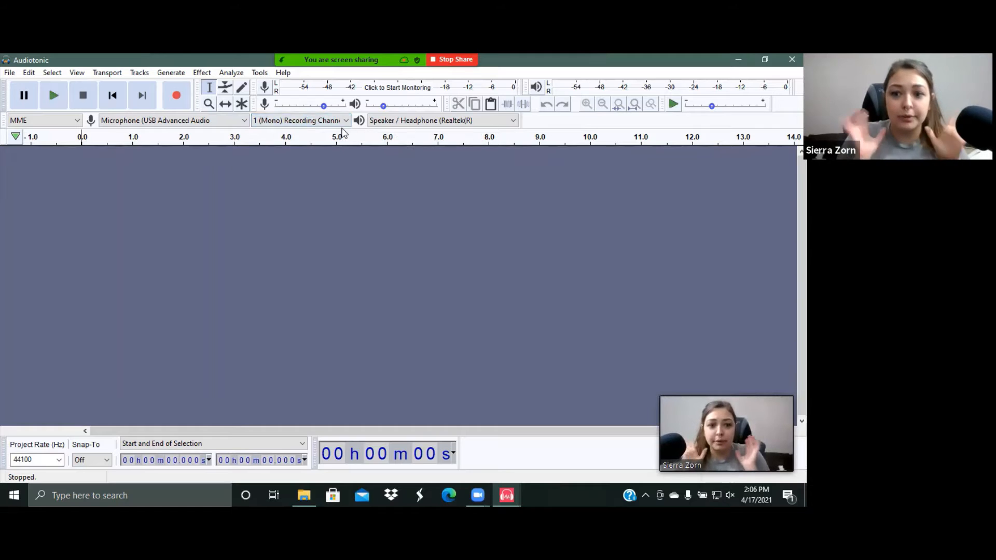
- Set the recording channels to 2 (Stereo) Recording Channels
{"action": "left_click", "coordinate": [344, 121]}
{"action": "left_click", "coordinate": [345, 142]}
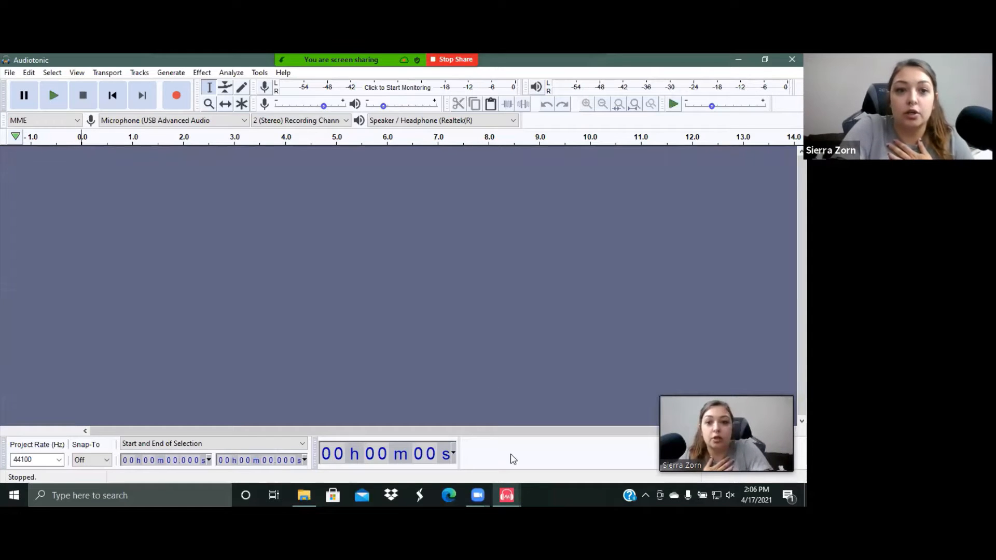
- Switch to the voice 1 project and examine its stereo waveform, placing the cursor at about 17 minutes 9 seconds
{"action": "mouse_move", "coordinate": [514, 489]}
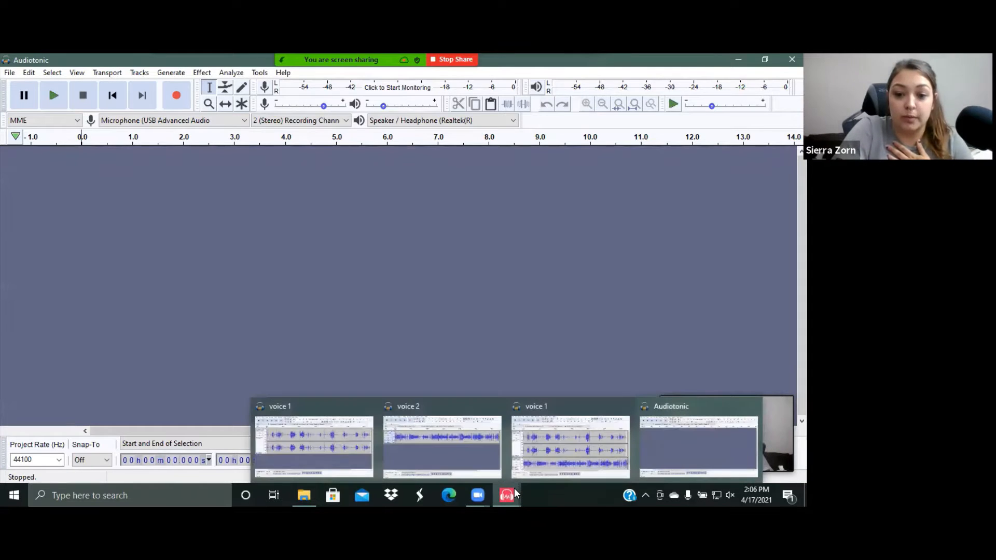
{"action": "left_click", "coordinate": [323, 447]}
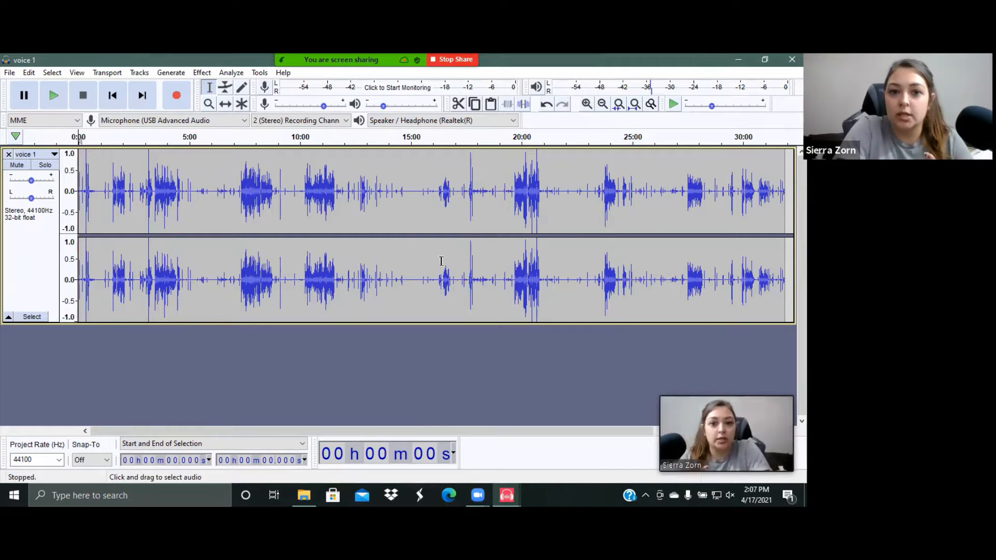
{"action": "left_click_drag", "start_coordinate": [404, 285], "coordinate": [306, 282]}
{"action": "left_click", "coordinate": [458, 303]}
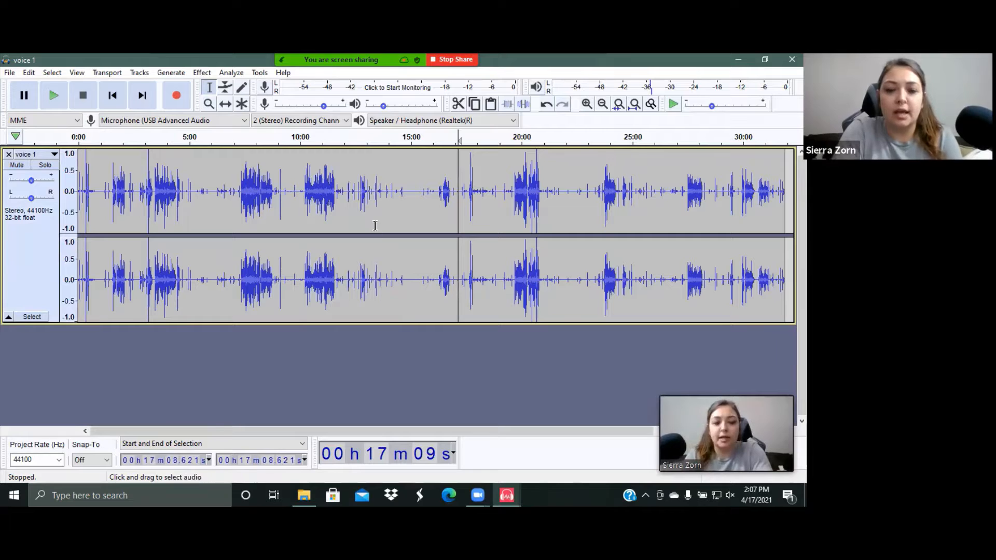
{"action": "mouse_move", "coordinate": [31, 198]}
{"action": "left_mouse_down"}
{"action": "mouse_move", "coordinate": [48, 199]}
{"action": "mouse_move", "coordinate": [29, 202]}
{"action": "left_mouse_up"}
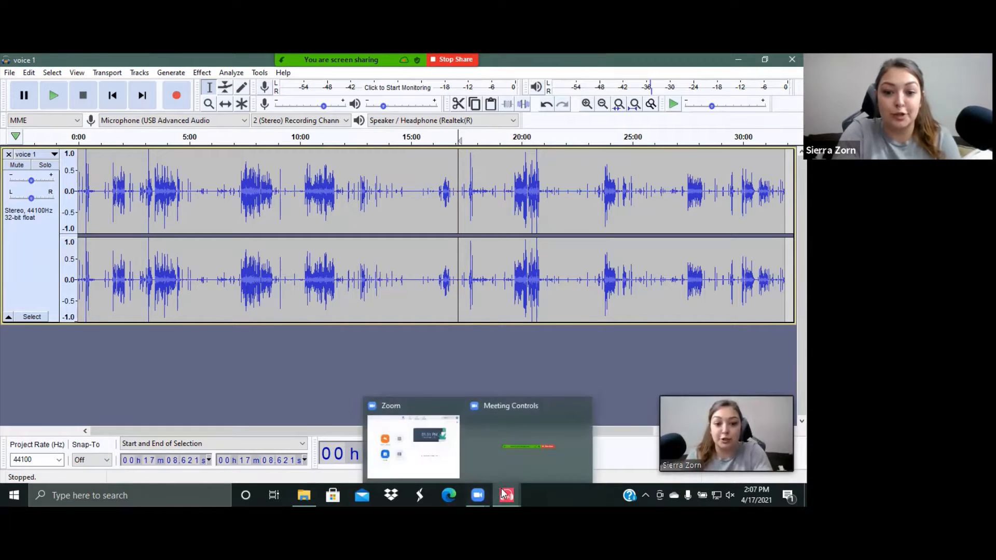
- View the mono track in the voice 2 project, and minimize both voice projects to return to the empty project
{"action": "mouse_move", "coordinate": [502, 494]}
{"action": "left_click", "coordinate": [462, 461]}
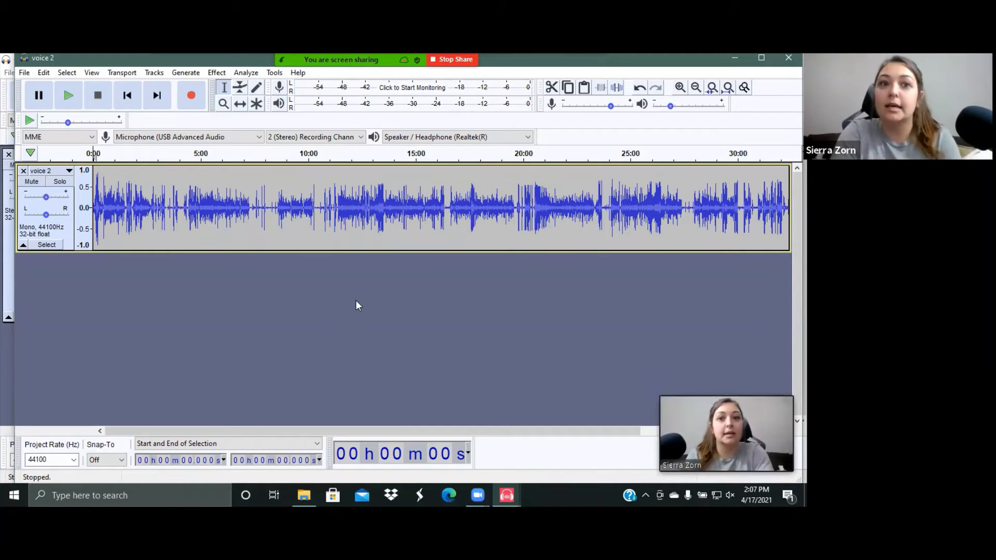
{"action": "left_click", "coordinate": [735, 56]}
{"action": "left_click", "coordinate": [737, 59]}
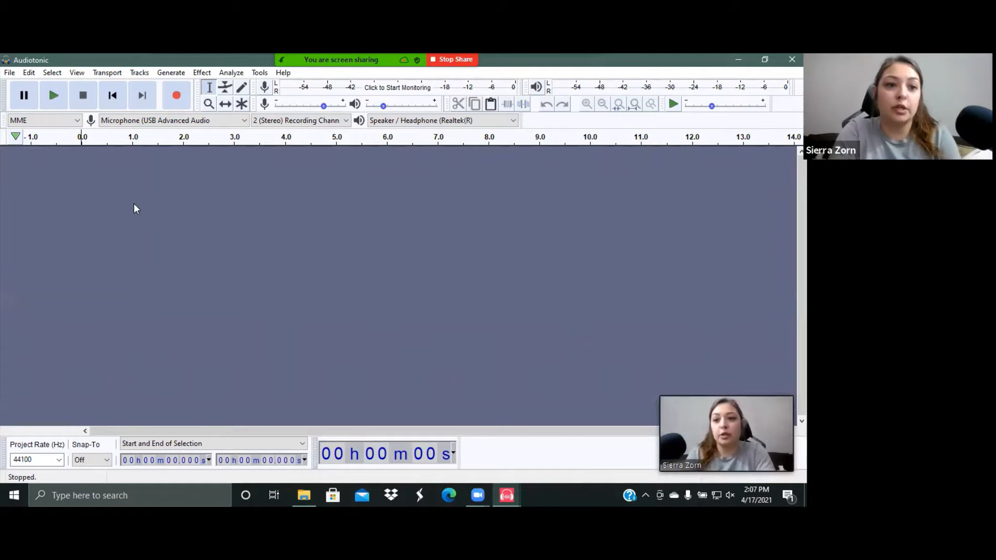
- Record about 17 seconds of microphone audio in a new stereo track and stop the recording
{"action": "left_click", "coordinate": [182, 97]}
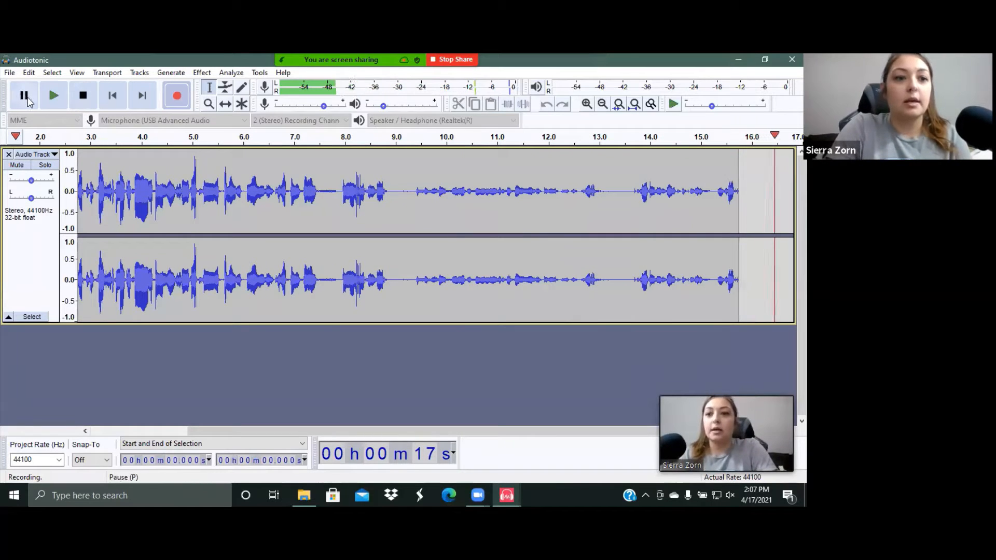
{"action": "key", "text": "p"}
{"action": "left_click", "coordinate": [83, 95]}
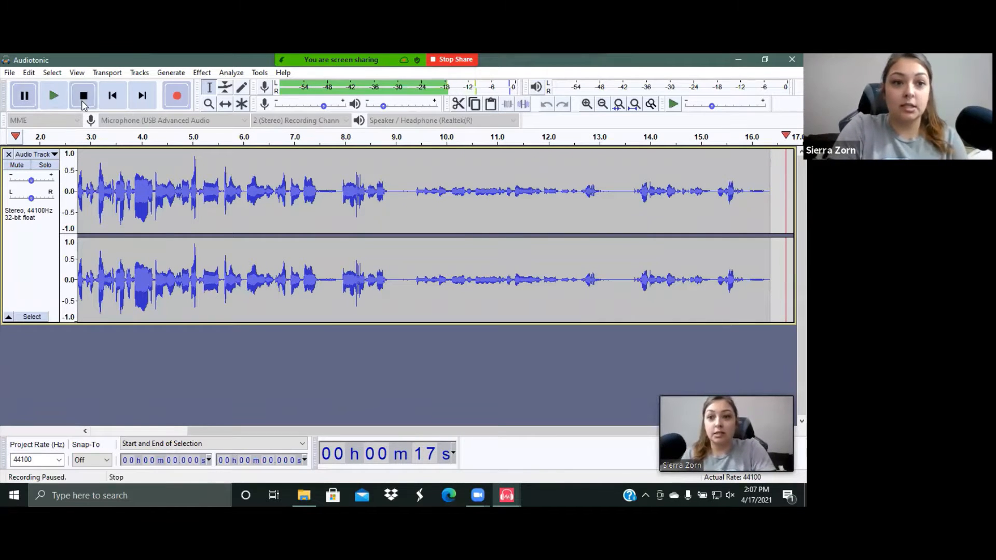
- Try amplifying the quiet section from about 9.3 to 13.3 seconds, and undo the Amplify effect
{"action": "scroll", "coordinate": [328, 229], "scroll_direction": "left", "scroll_amount": 5}
{"action": "scroll", "coordinate": [328, 230], "scroll_direction": "right", "scroll_amount": 3}
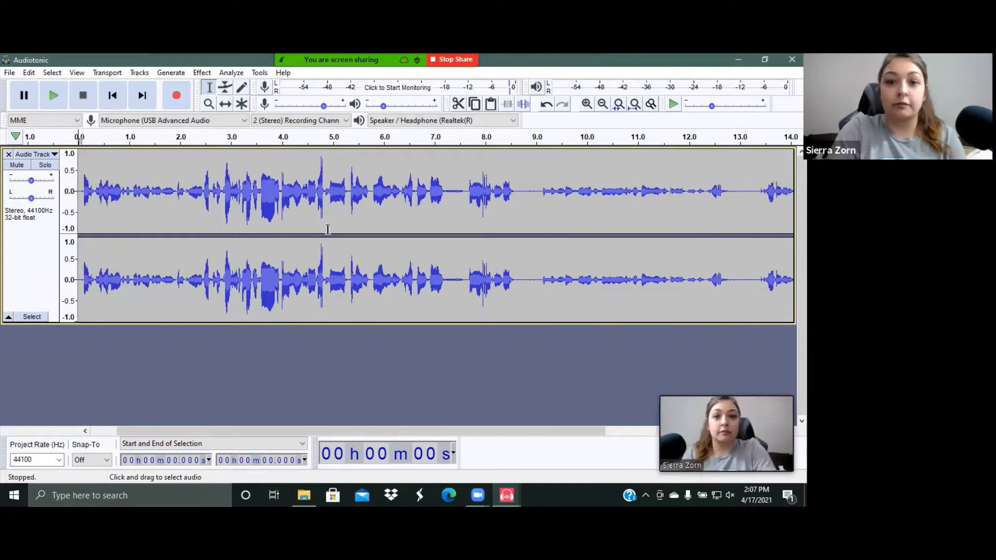
{"action": "scroll", "coordinate": [547, 224], "scroll_direction": "right", "scroll_amount": 2}
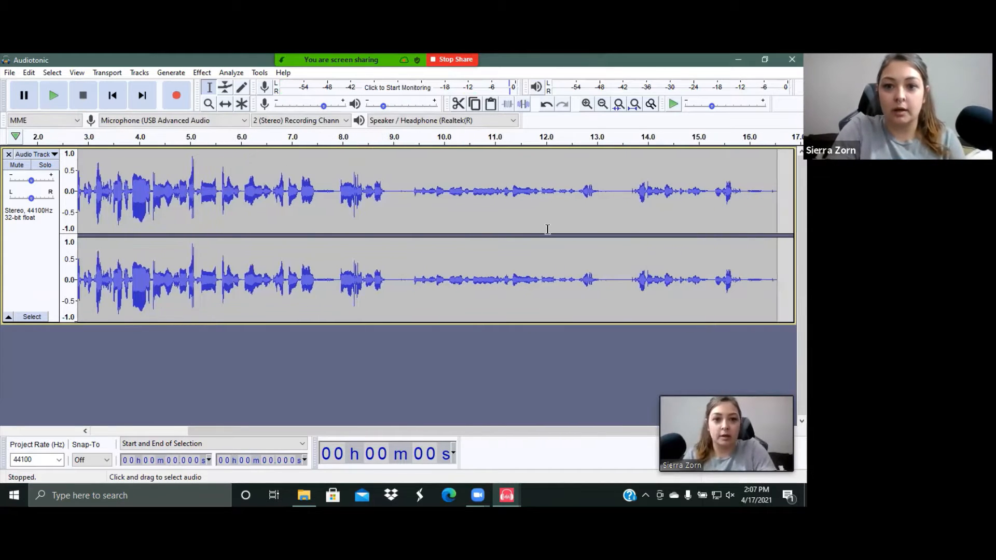
{"action": "left_click_drag", "start_coordinate": [408, 199], "coordinate": [609, 218]}
{"action": "left_click", "coordinate": [201, 72]}
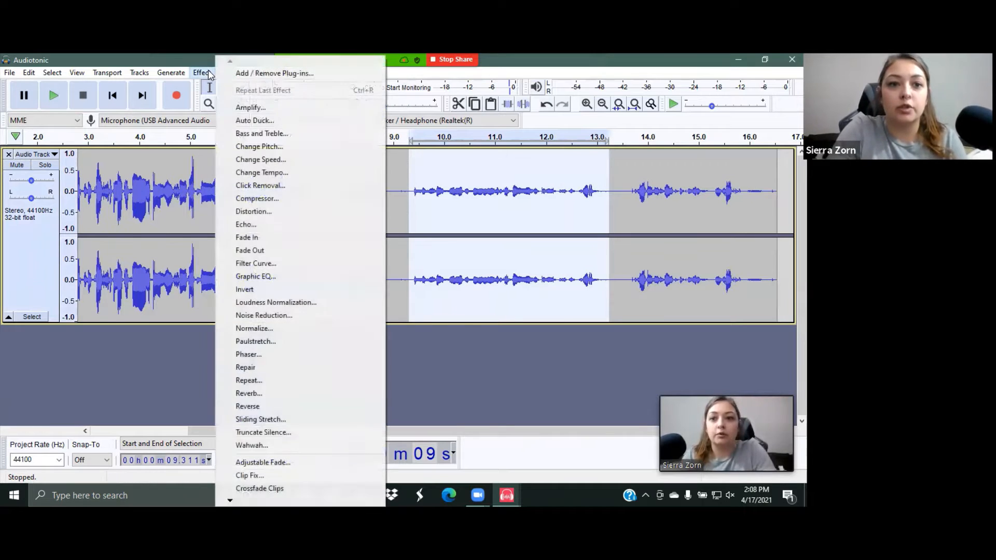
{"action": "left_click", "coordinate": [251, 108]}
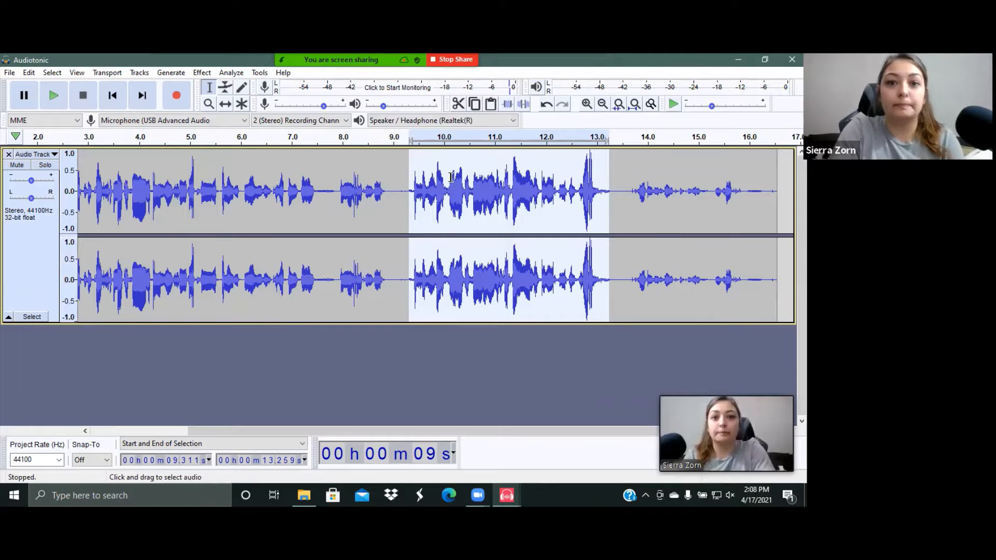
{"action": "left_click", "coordinate": [546, 105]}
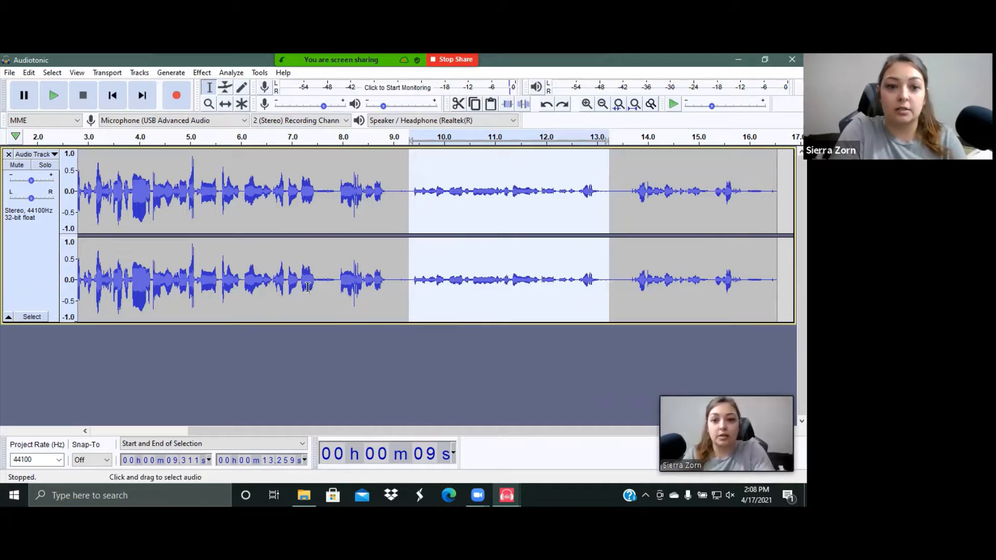
- Normalize the loud section from about 2.7 to 5.6 seconds to a -12.0 dB peak amplitude with DC offset removal
{"action": "left_click", "coordinate": [309, 208]}
{"action": "scroll", "coordinate": [207, 202], "scroll_direction": "left", "scroll_amount": 3}
{"action": "left_click_drag", "start_coordinate": [217, 203], "coordinate": [364, 239]}
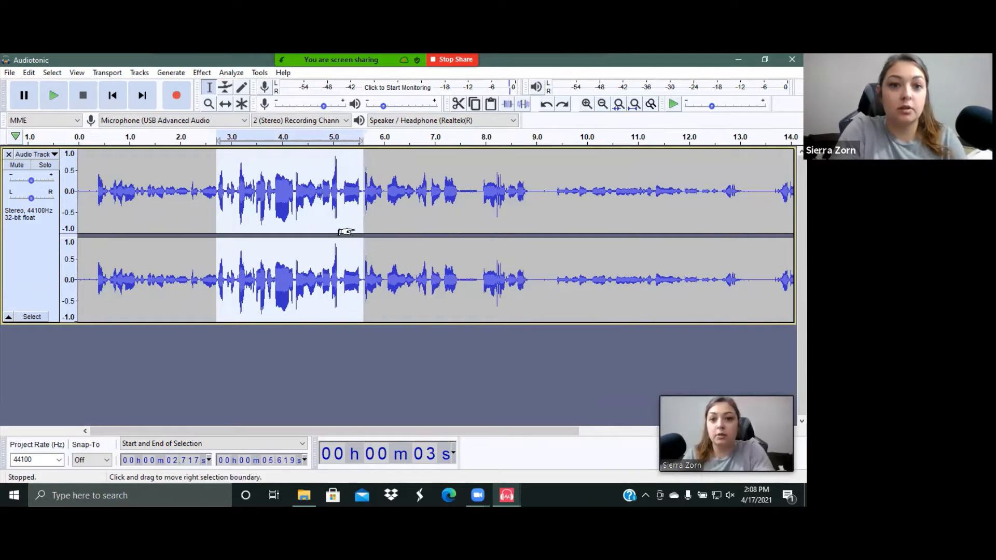
{"action": "left_click", "coordinate": [204, 73]}
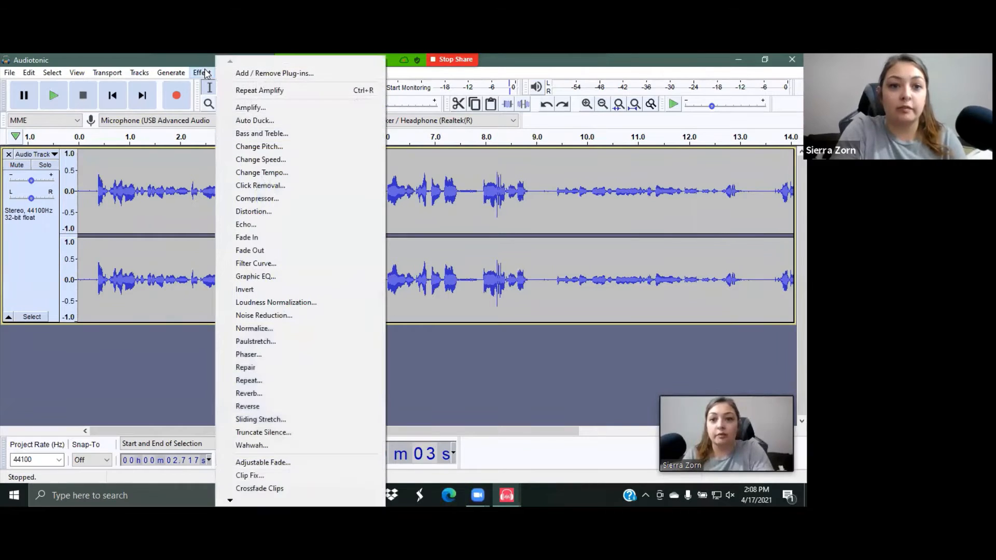
{"action": "left_click", "coordinate": [288, 327]}
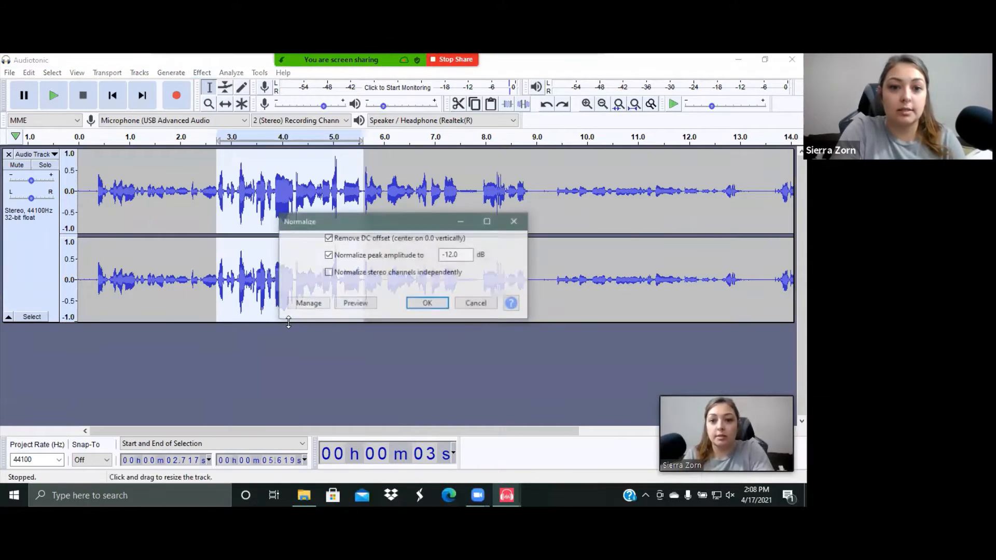
{"action": "left_click", "coordinate": [439, 307]}
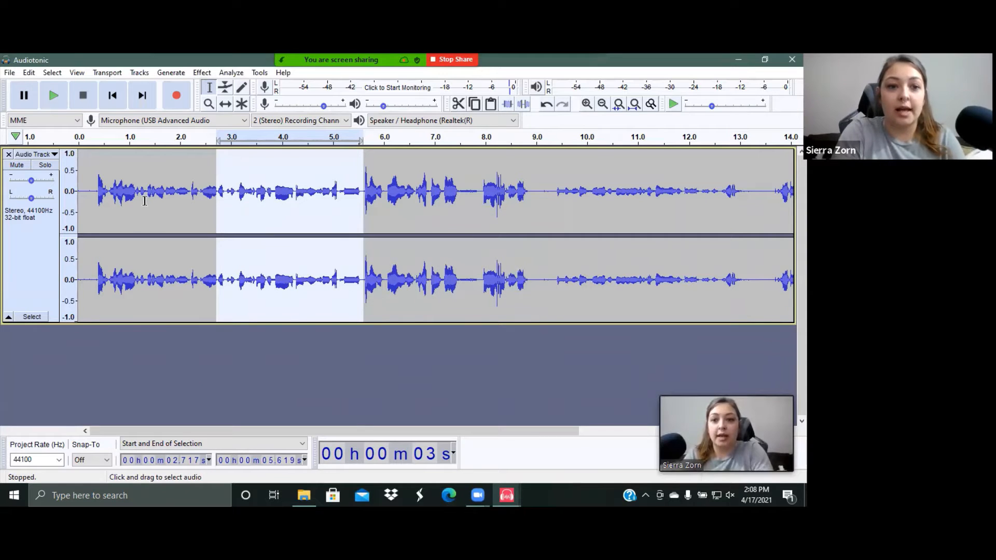
- Compare levels by selecting the audio from about 0.35 to 5.49 seconds, and place the cursor at about 10.3 seconds
{"action": "left_click_drag", "start_coordinate": [95, 200], "coordinate": [357, 217]}
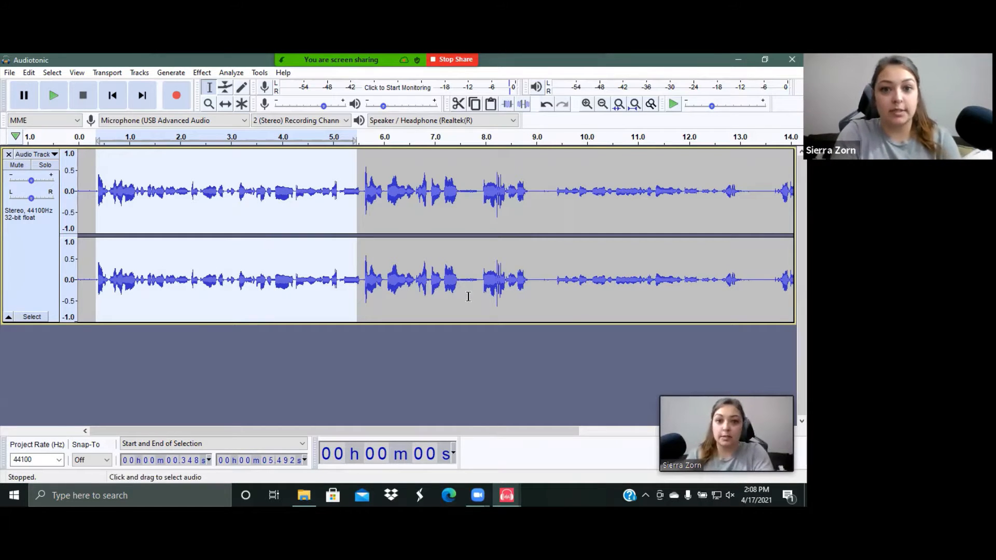
{"action": "left_click", "coordinate": [603, 280]}
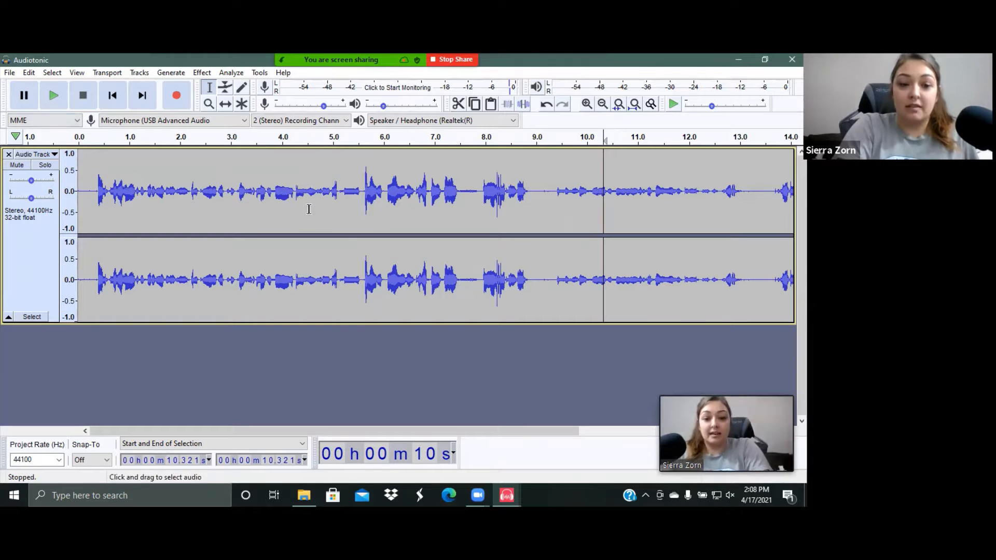
- Examine the export formats available for the recording, including MP3 and WAV, and leave without exporting
{"action": "left_click", "coordinate": [9, 73]}
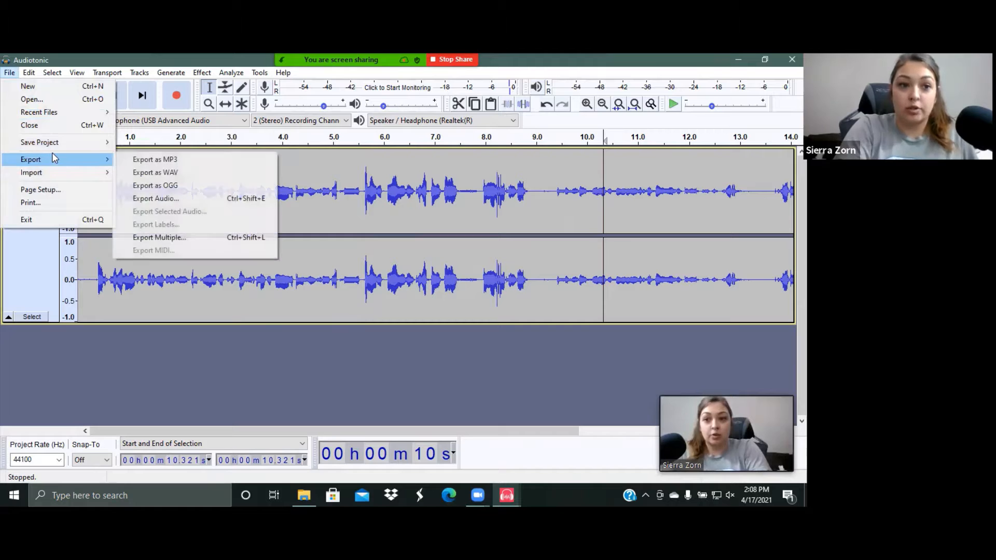
{"action": "mouse_move", "coordinate": [82, 149]}
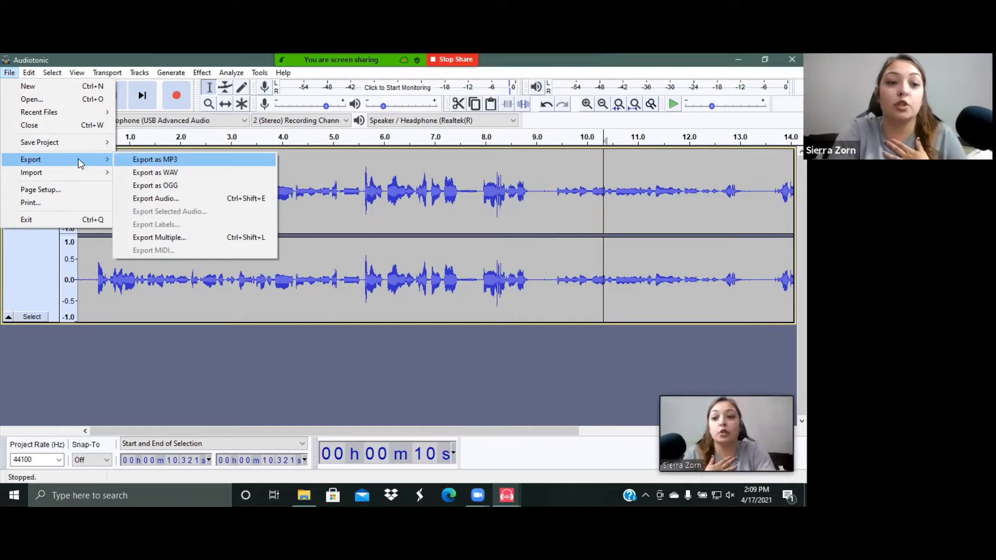
{"action": "left_click", "coordinate": [283, 360]}
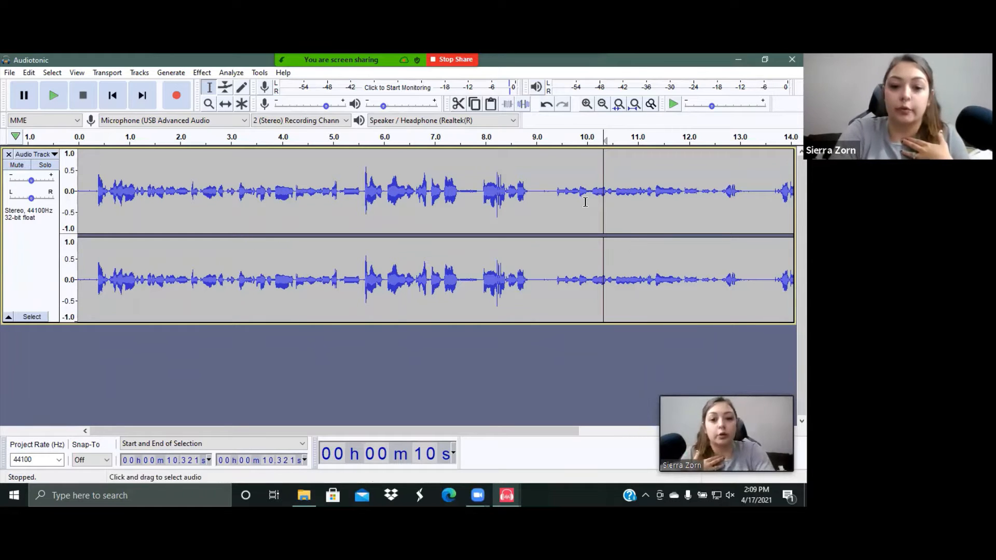
- Switch to the voice 1 project to view its track, and bring up the voice 2 project
{"action": "left_click", "coordinate": [505, 494]}
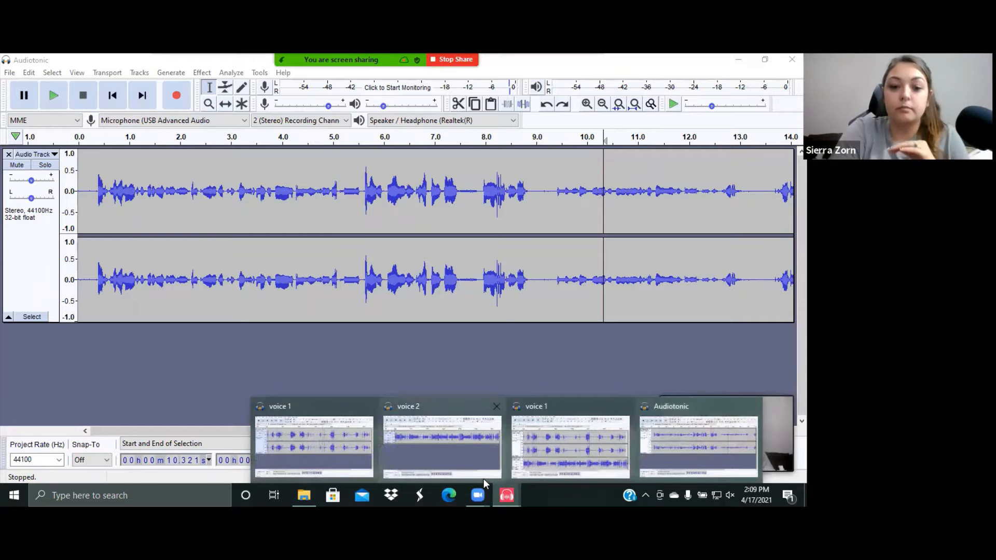
{"action": "left_click", "coordinate": [337, 442]}
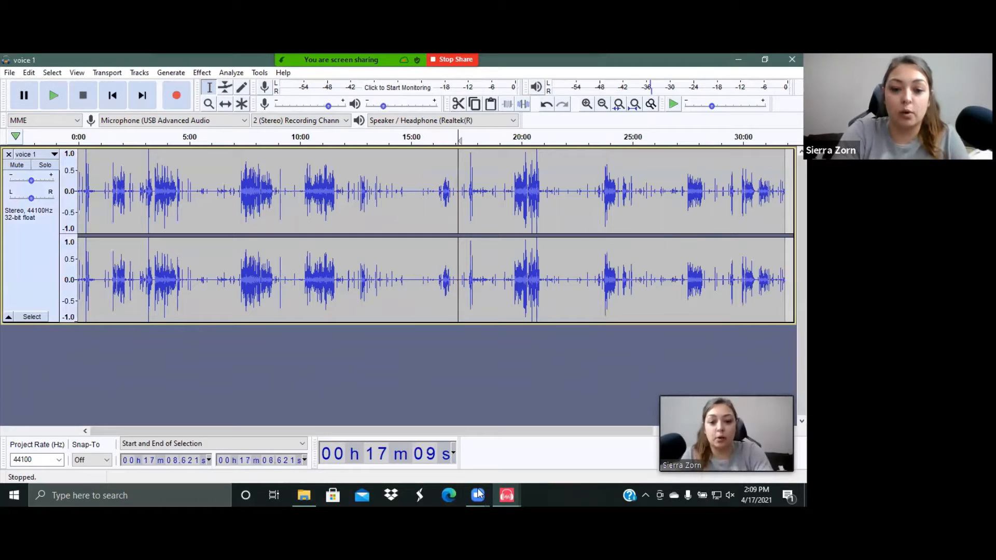
{"action": "left_click", "coordinate": [506, 493]}
{"action": "left_click", "coordinate": [467, 456]}
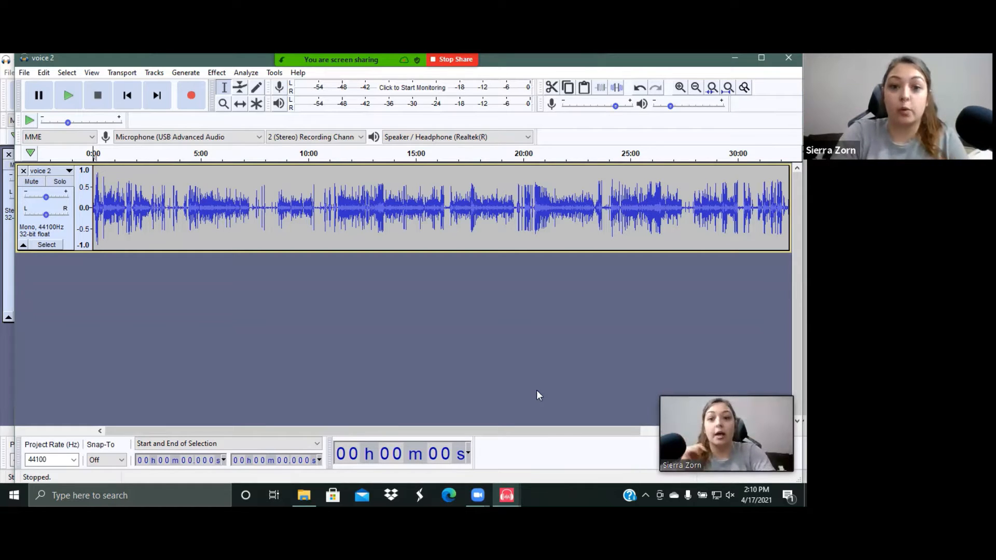
- Move the voice 2 project window beside the voice 1 window for comparison, and switch to the project combining both voices
{"action": "left_click_drag", "start_coordinate": [580, 63], "coordinate": [600, 100]}
{"action": "left_click_drag", "start_coordinate": [507, 99], "coordinate": [777, 81]}
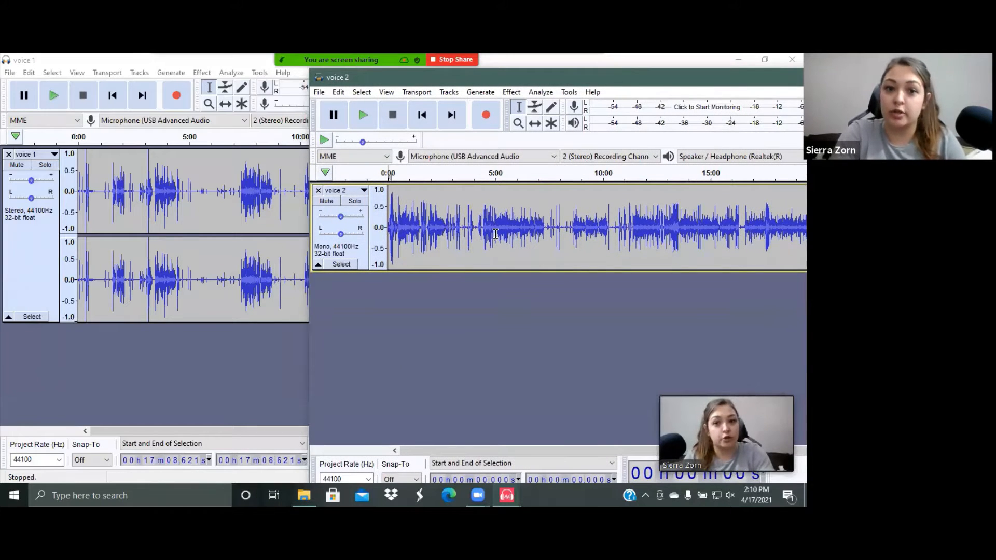
{"action": "left_click", "coordinate": [514, 493]}
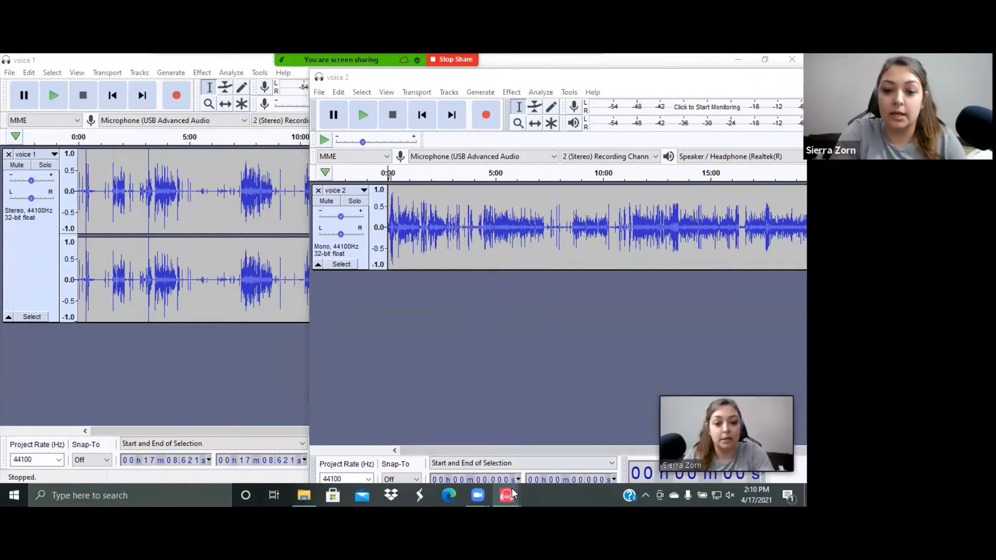
{"action": "left_click", "coordinate": [583, 443]}
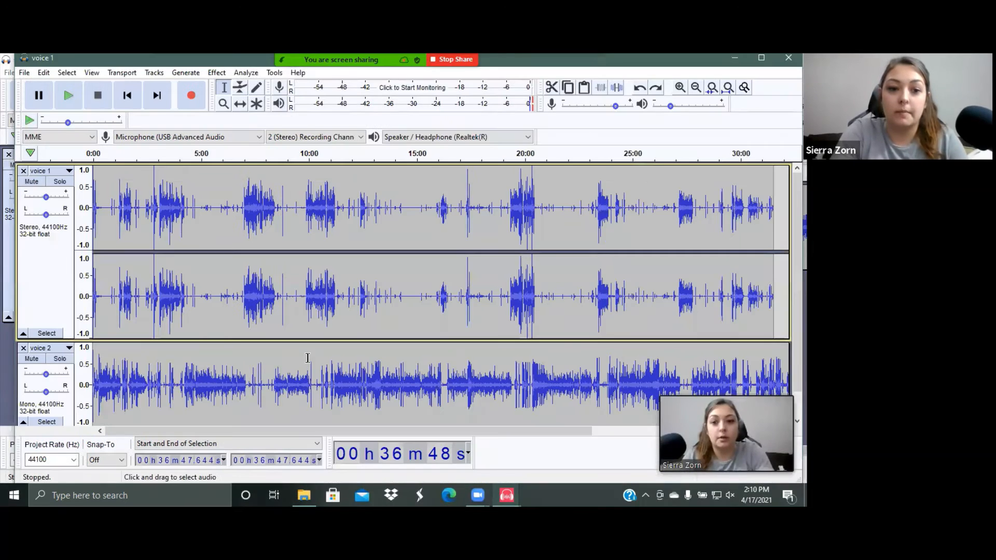
- Examine the stacked voice 1 and voice 2 tracks through to their ends, and maximize the combined project's window
{"action": "scroll", "coordinate": [308, 358], "scroll_direction": "down", "scroll_amount": 1}
{"action": "scroll", "coordinate": [60, 298], "scroll_direction": "up", "scroll_amount": 1}
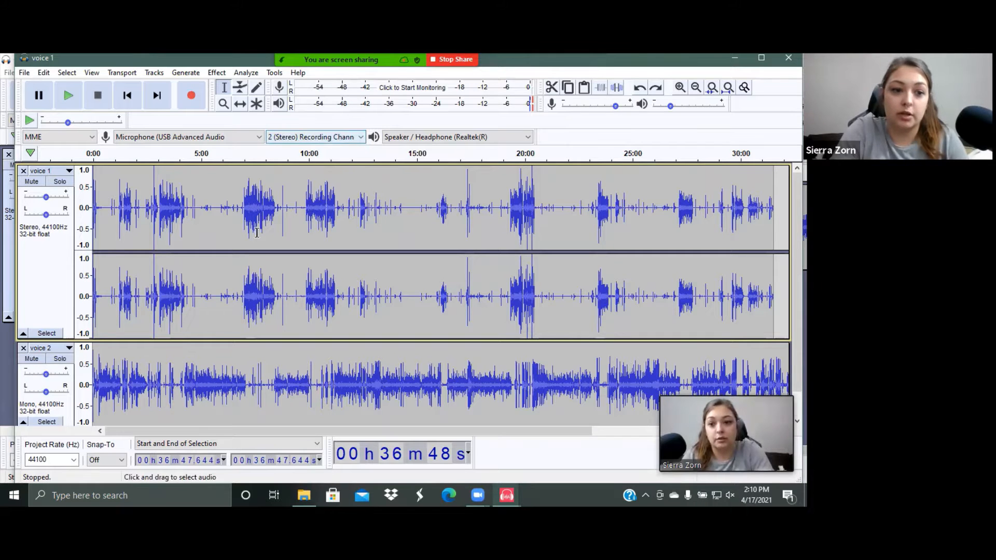
{"action": "scroll", "coordinate": [257, 232], "scroll_direction": "down", "scroll_amount": 1}
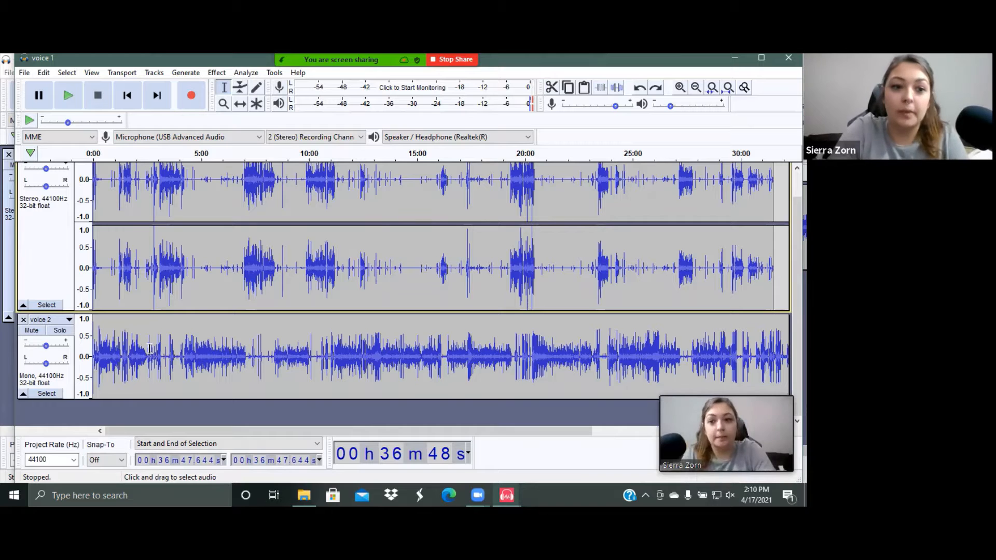
{"action": "scroll", "coordinate": [337, 273], "scroll_direction": "up", "scroll_amount": 1}
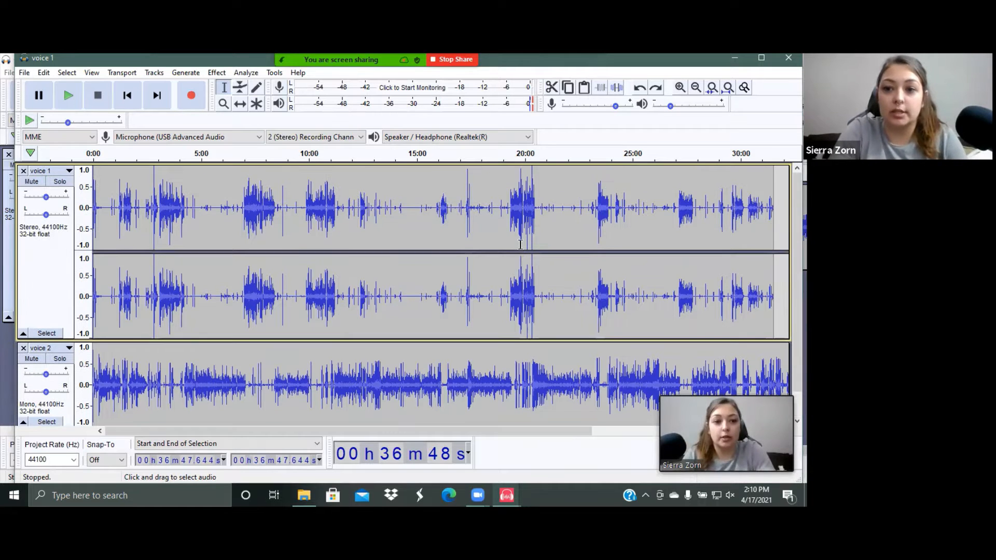
{"action": "scroll", "coordinate": [596, 259], "scroll_direction": "right", "scroll_amount": 3}
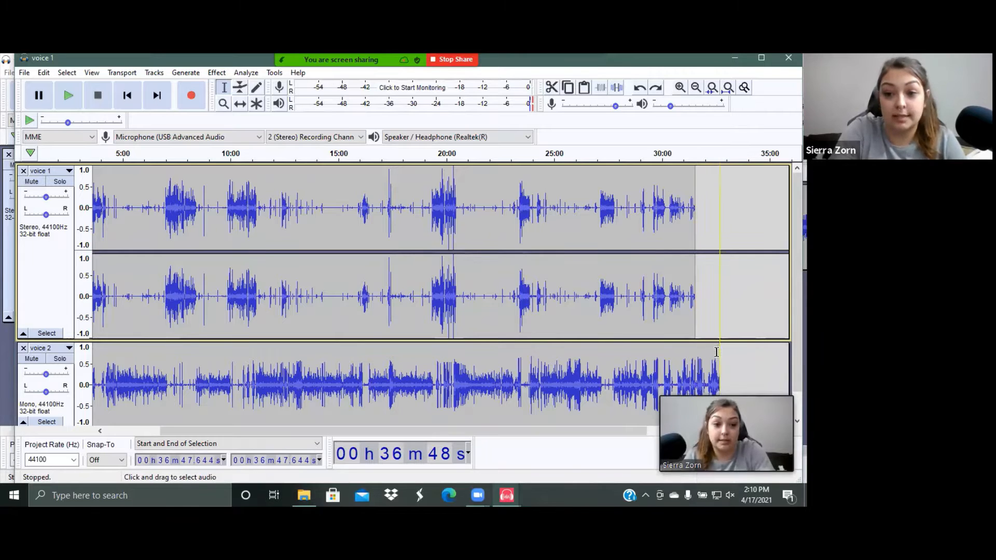
{"action": "scroll", "coordinate": [541, 338], "scroll_direction": "left", "scroll_amount": 3}
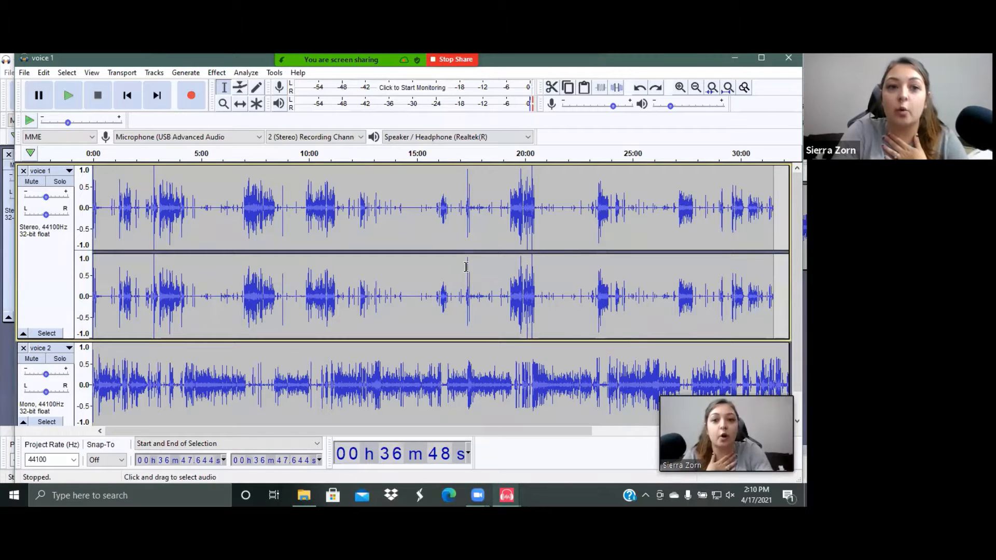
{"action": "left_click", "coordinate": [761, 58]}
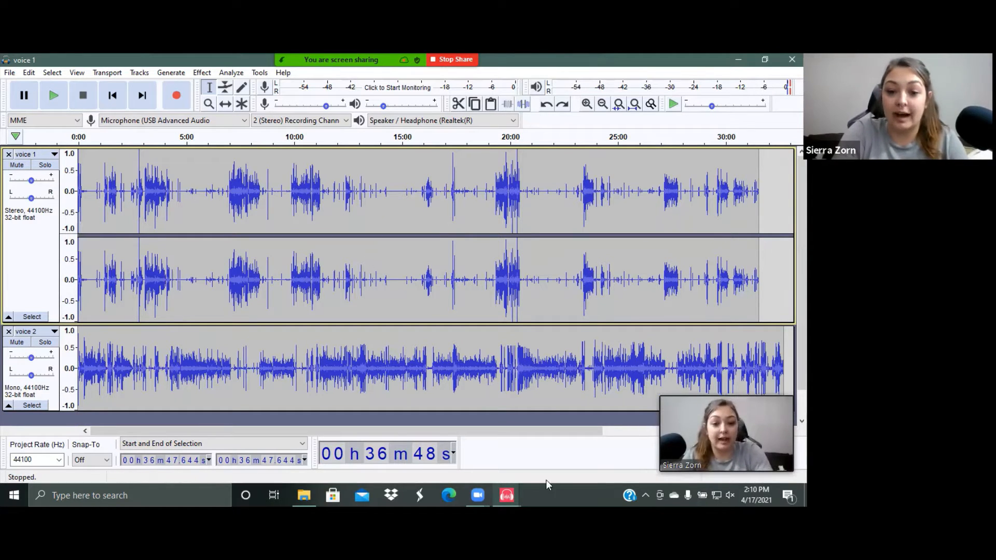
- In the project holding only the voice 1 track, delete all the audio and make a brief test recording
{"action": "left_click", "coordinate": [508, 495]}
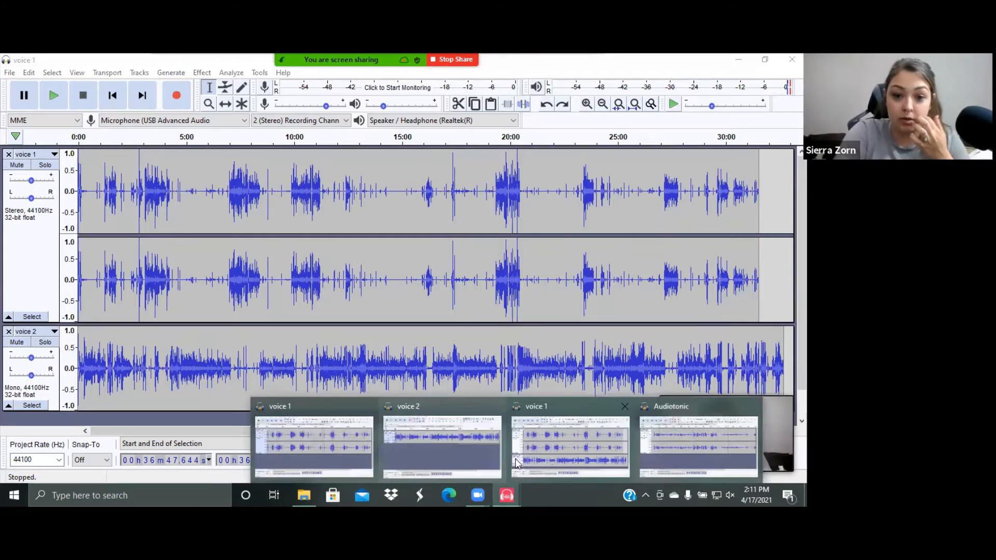
{"action": "left_click", "coordinate": [366, 444]}
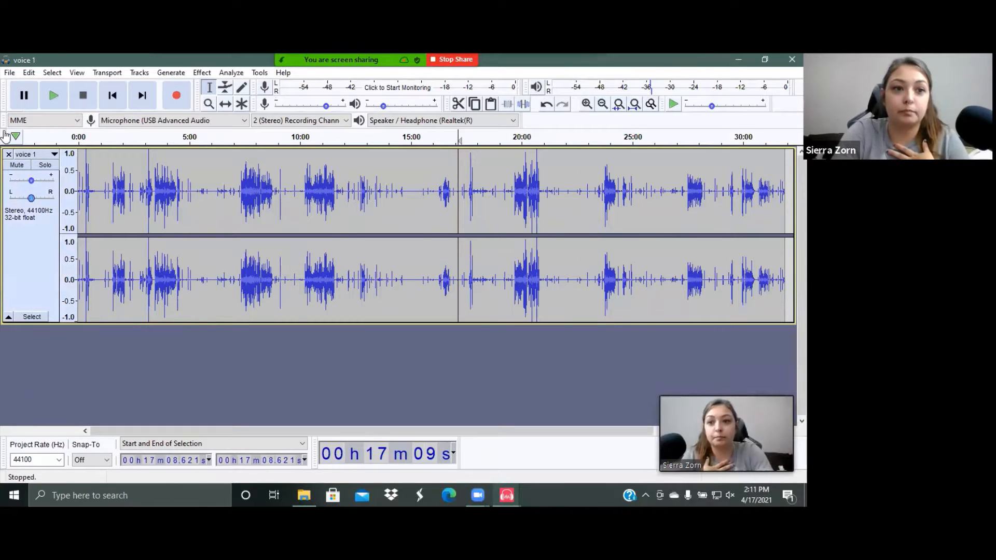
{"action": "left_click", "coordinate": [21, 75]}
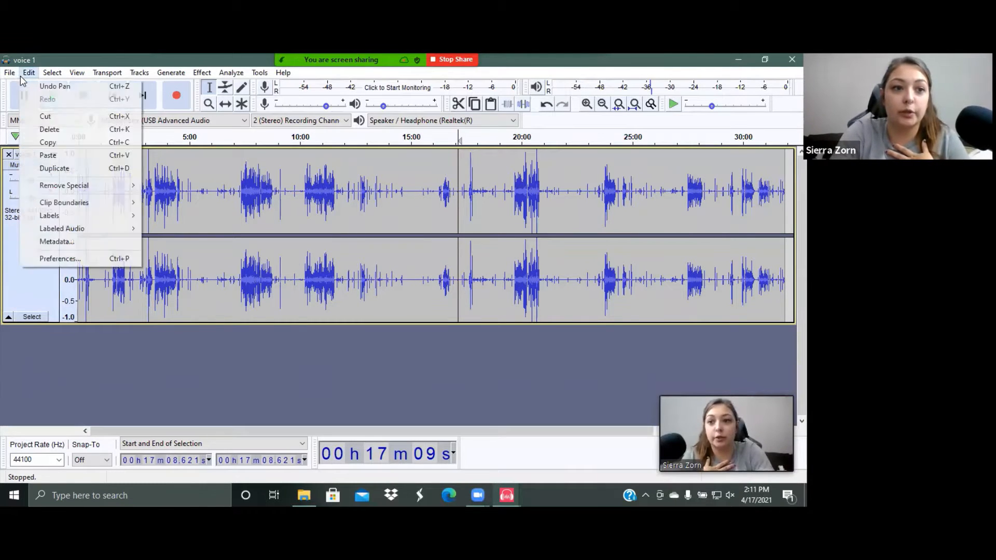
{"action": "mouse_move", "coordinate": [11, 76]}
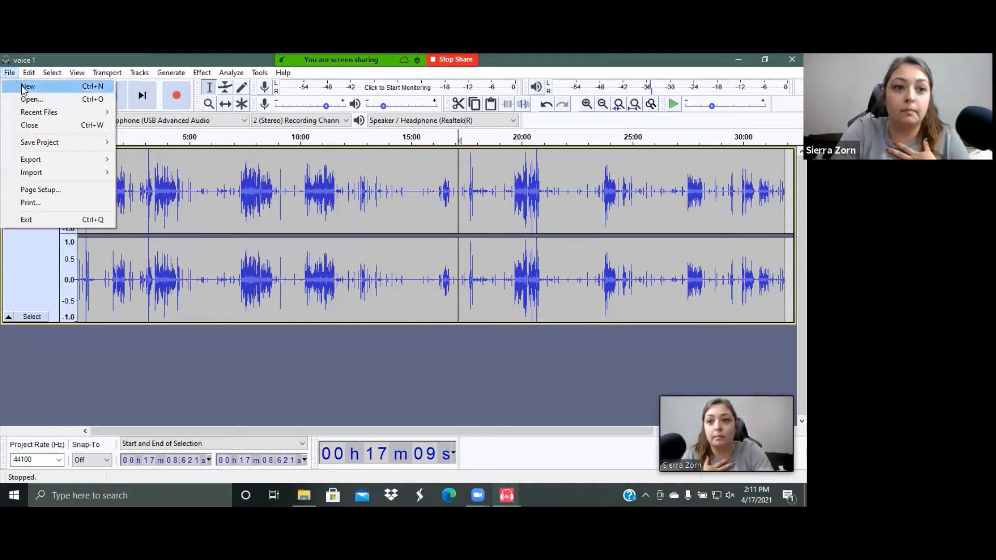
{"action": "left_click", "coordinate": [353, 251]}
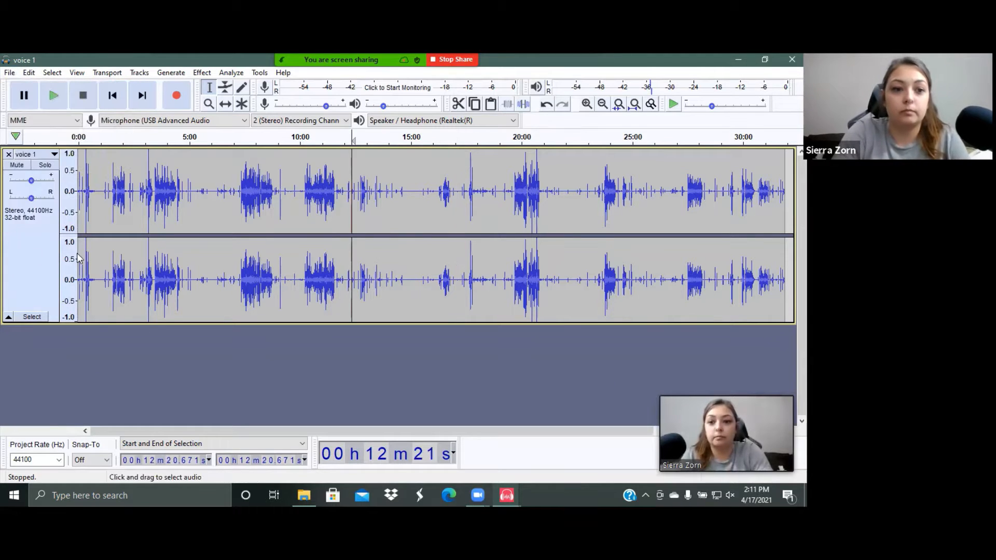
{"action": "left_click", "coordinate": [39, 268]}
{"action": "key", "text": "Delete"}
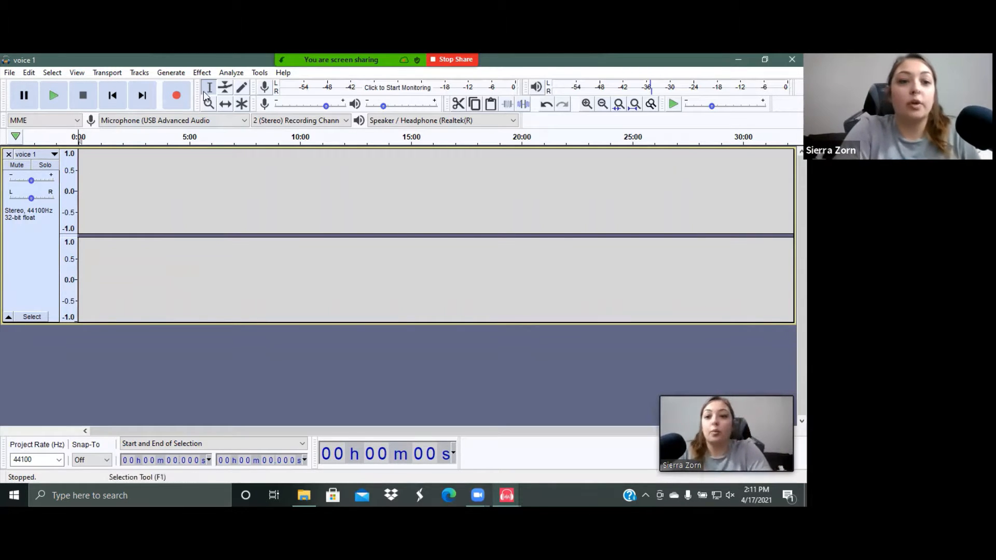
{"action": "left_click", "coordinate": [185, 93]}
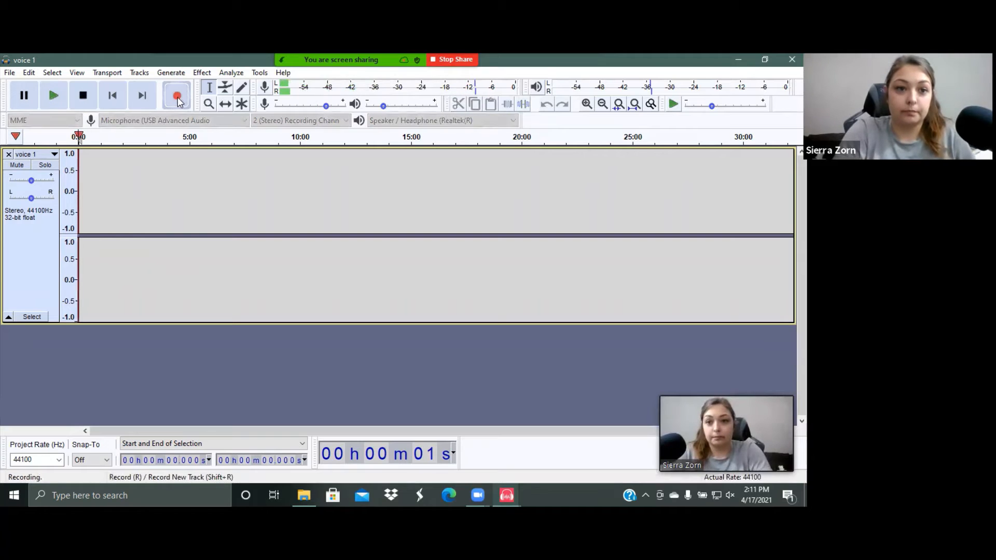
{"action": "left_click", "coordinate": [92, 100]}
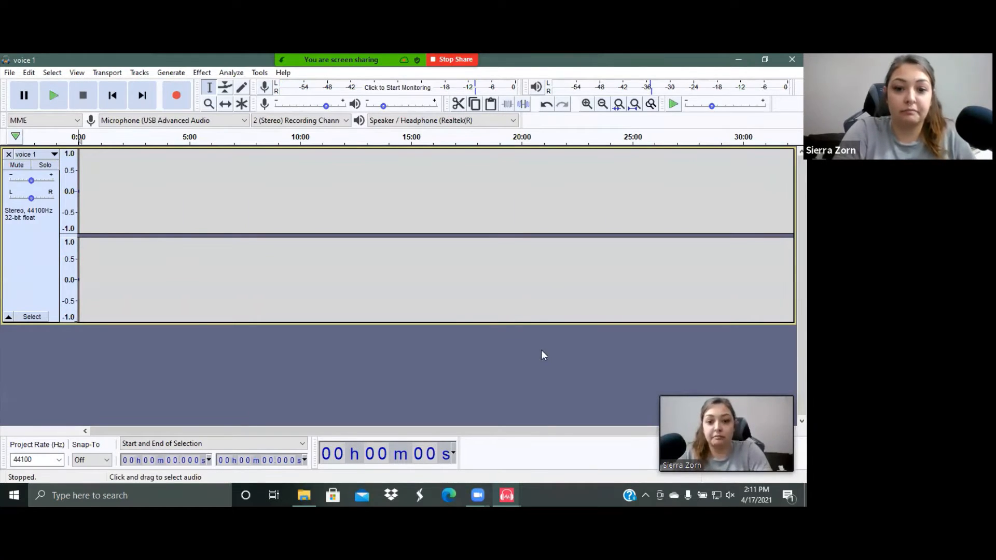
- Review the other open projects in turn: Audiotonic, the combined voice tracks, and voice 2
{"action": "left_click", "coordinate": [507, 494]}
{"action": "left_click", "coordinate": [656, 456]}
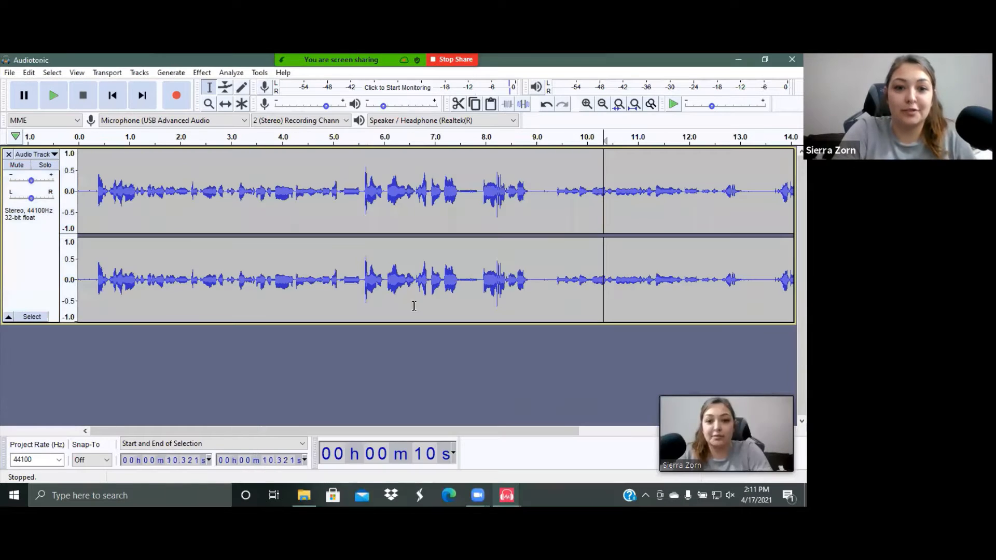
{"action": "left_click", "coordinate": [511, 486]}
{"action": "left_click", "coordinate": [553, 459]}
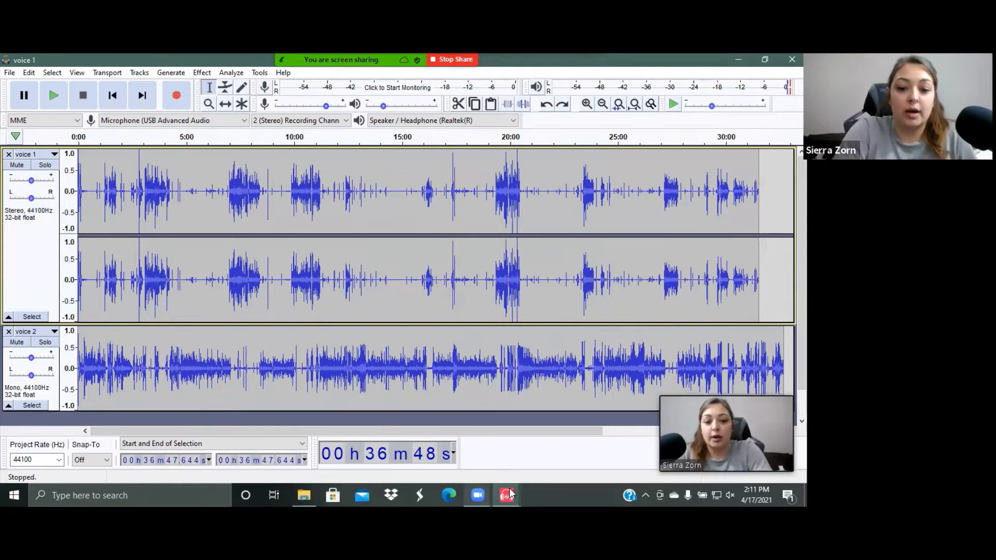
{"action": "mouse_move", "coordinate": [507, 495]}
{"action": "left_click", "coordinate": [476, 452]}
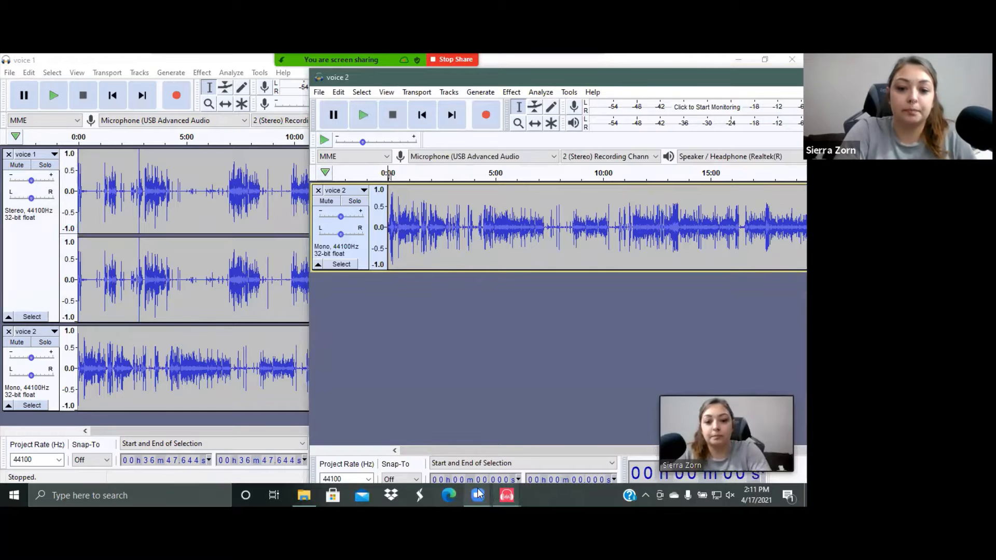
- Return to the emptied voice 1 project and record about 18 seconds of audio, pausing before ending the recording
{"action": "left_click", "coordinate": [500, 493]}
{"action": "left_click", "coordinate": [334, 451]}
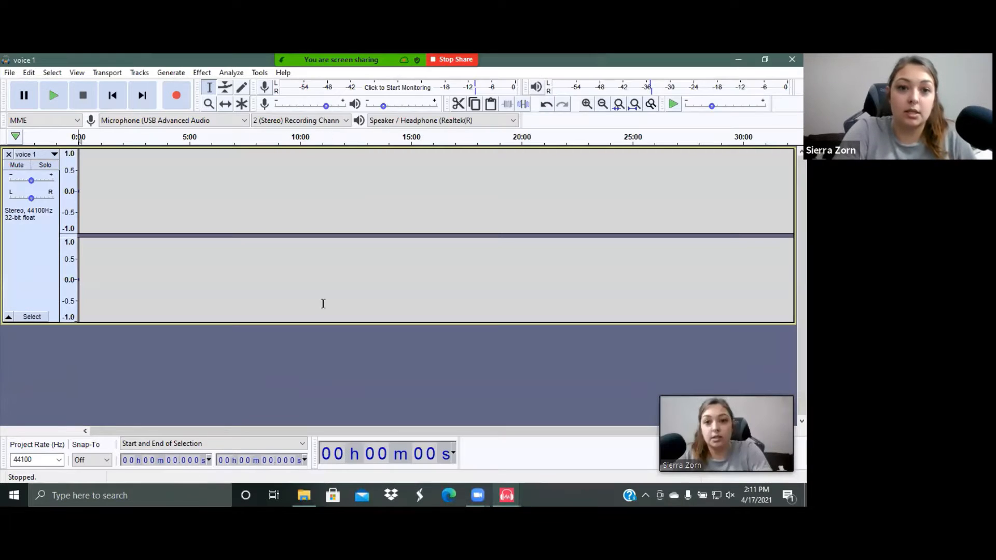
{"action": "left_click", "coordinate": [177, 96]}
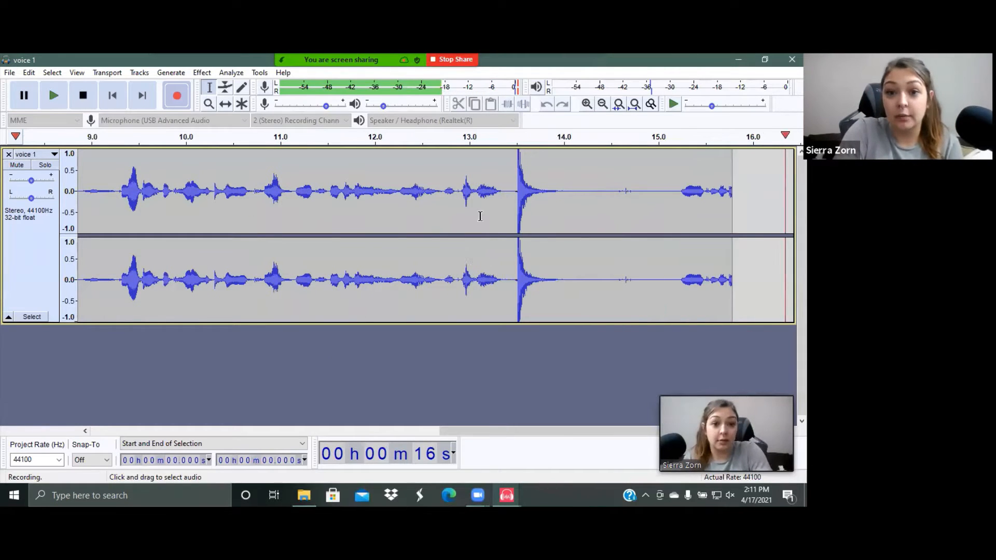
{"action": "left_click", "coordinate": [24, 95]}
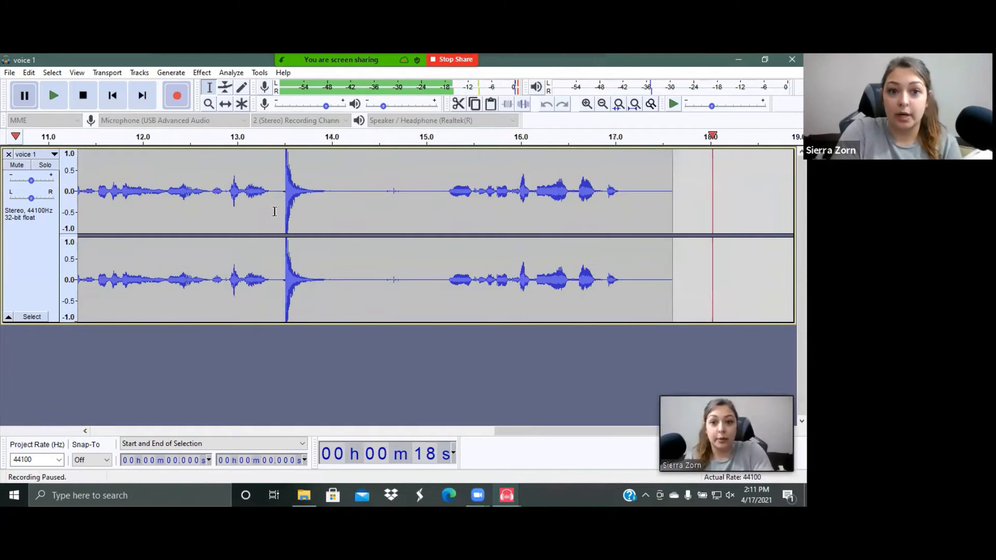
{"action": "left_click", "coordinate": [89, 100]}
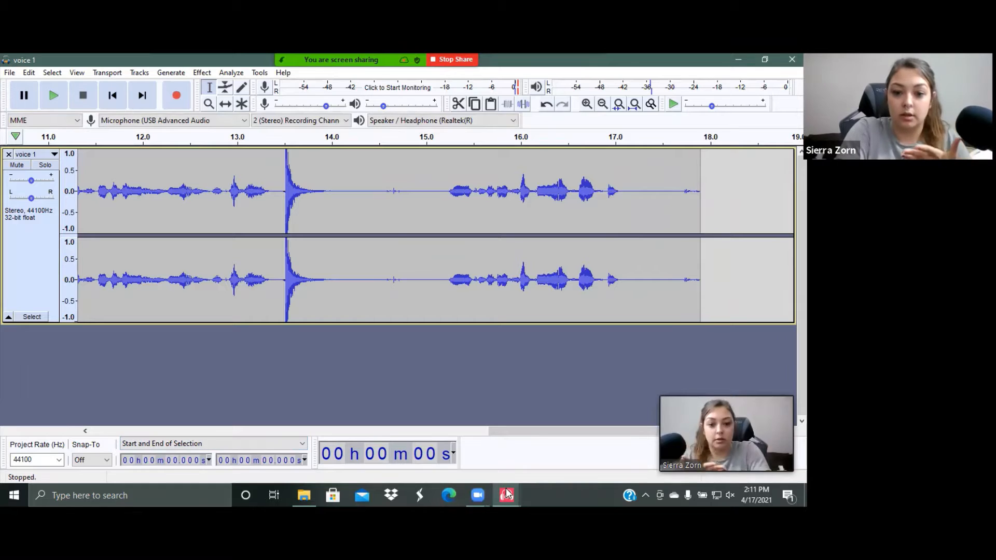
- In the combined project, cut the first 0.988 seconds of the voice 2 track to line its opening spike up with voice 1's
{"action": "mouse_move", "coordinate": [507, 493]}
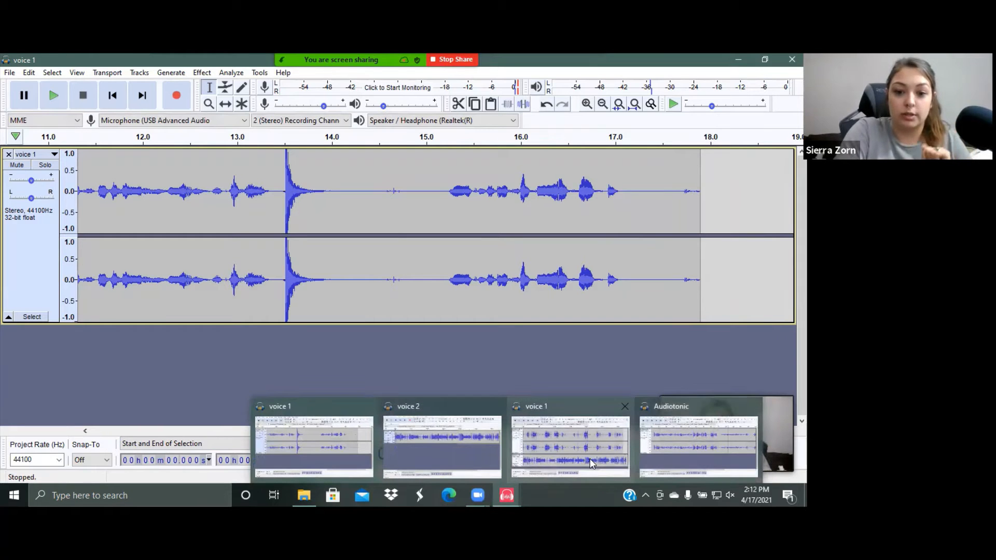
{"action": "left_click", "coordinate": [591, 463]}
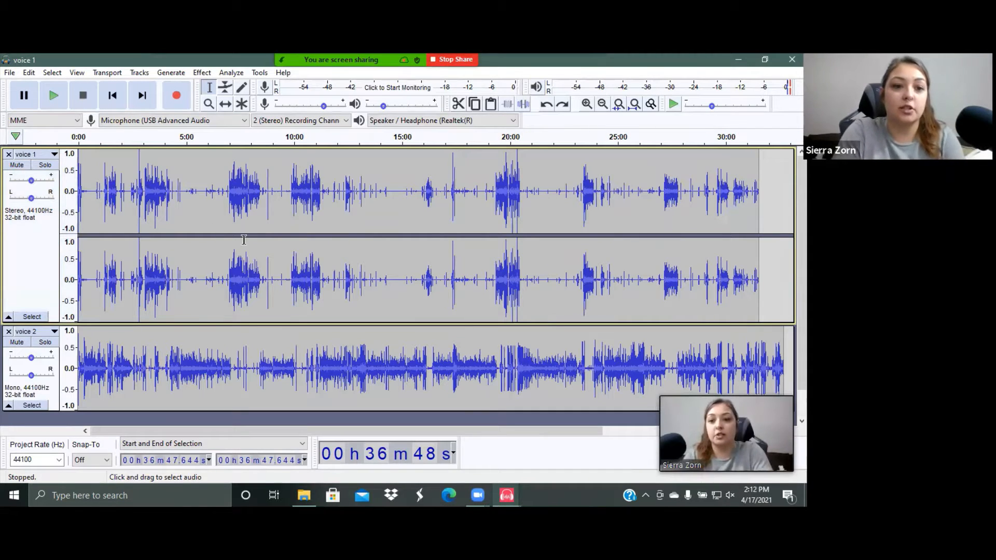
{"action": "left_click", "coordinate": [587, 104]}
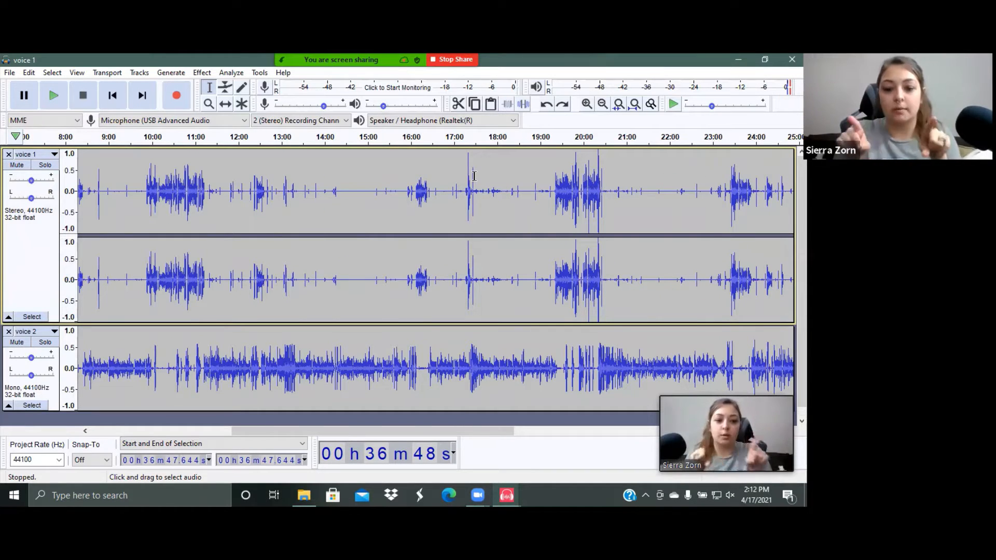
{"action": "scroll", "coordinate": [156, 254], "scroll_direction": "left", "scroll_amount": 10}
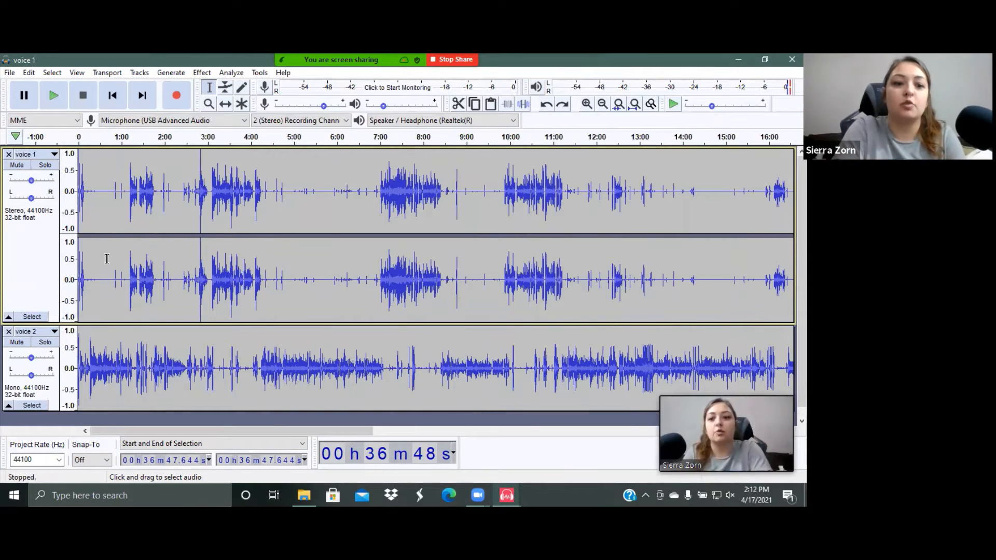
{"action": "scroll", "coordinate": [106, 259], "scroll_direction": "up", "scroll_amount": 3}
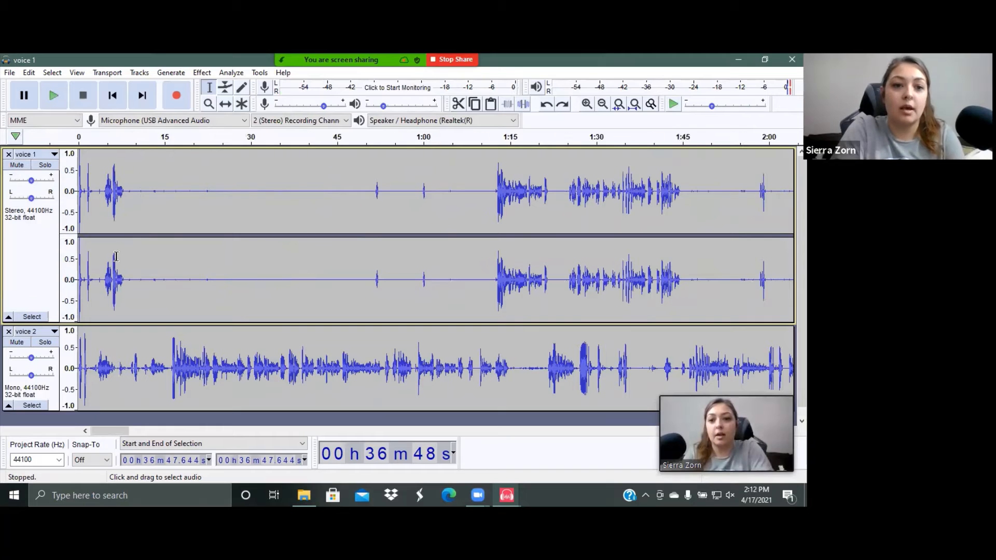
{"action": "scroll", "coordinate": [116, 256], "scroll_direction": "up", "scroll_amount": 3}
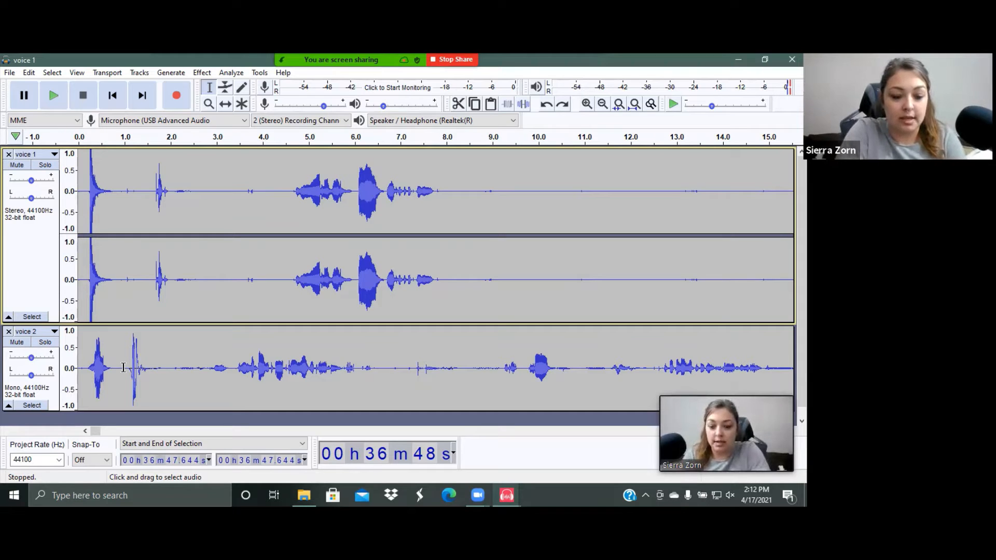
{"action": "left_click_drag", "start_coordinate": [123, 368], "coordinate": [70, 361]}
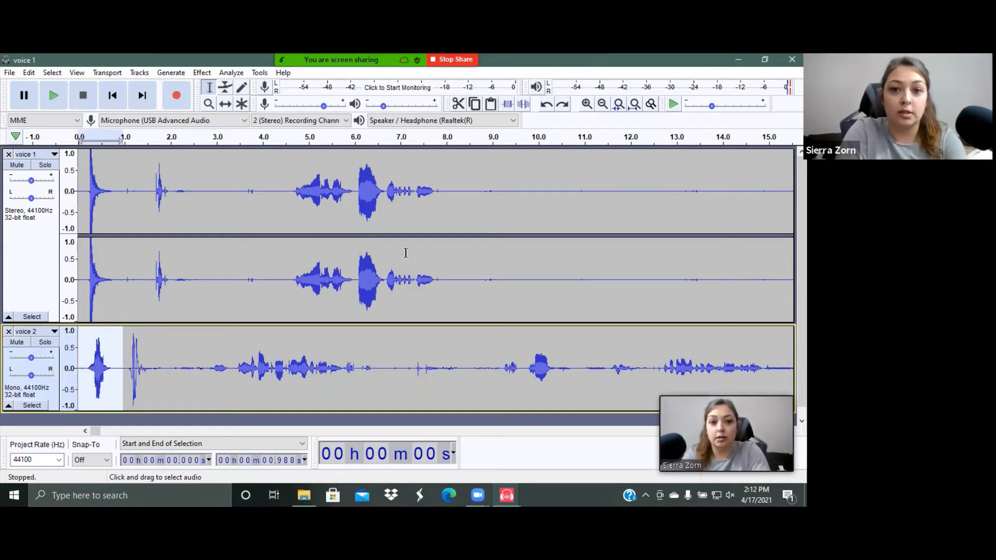
{"action": "left_click", "coordinate": [459, 104]}
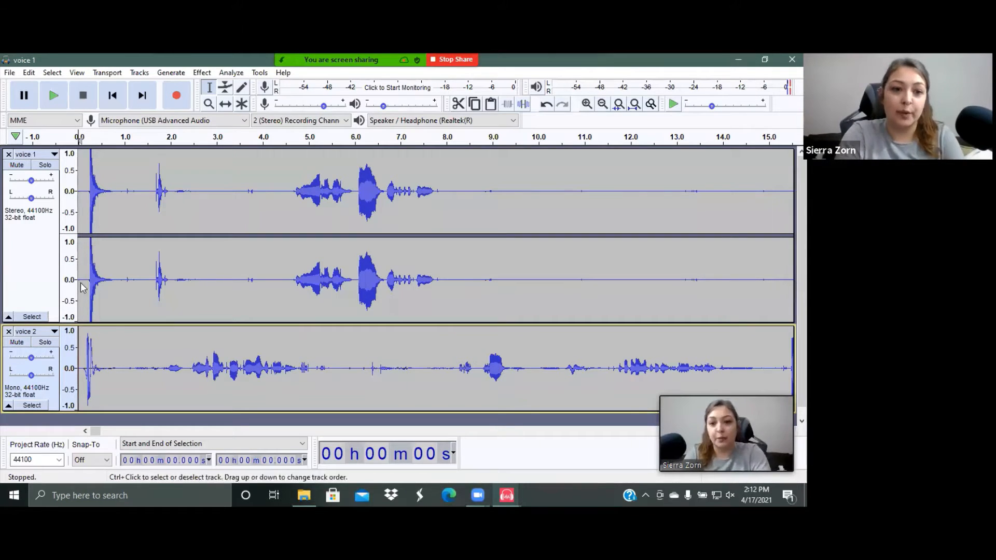
- Cut the first 15.425 seconds from both the voice 1 and voice 2 tracks so they start at the loud speech in voice 2
{"action": "scroll", "coordinate": [449, 375], "scroll_direction": "right", "scroll_amount": 5}
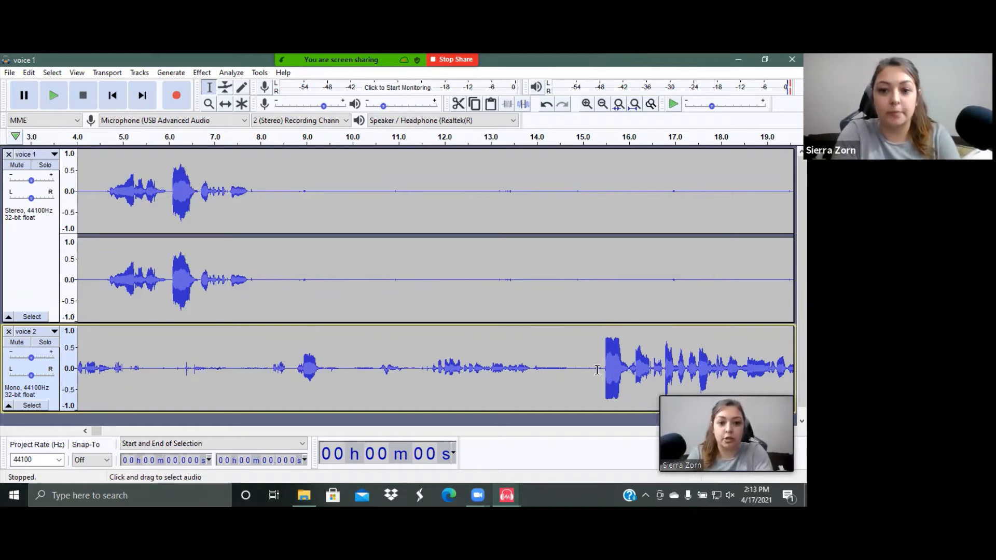
{"action": "left_click_drag", "start_coordinate": [601, 368], "coordinate": [9, 222]}
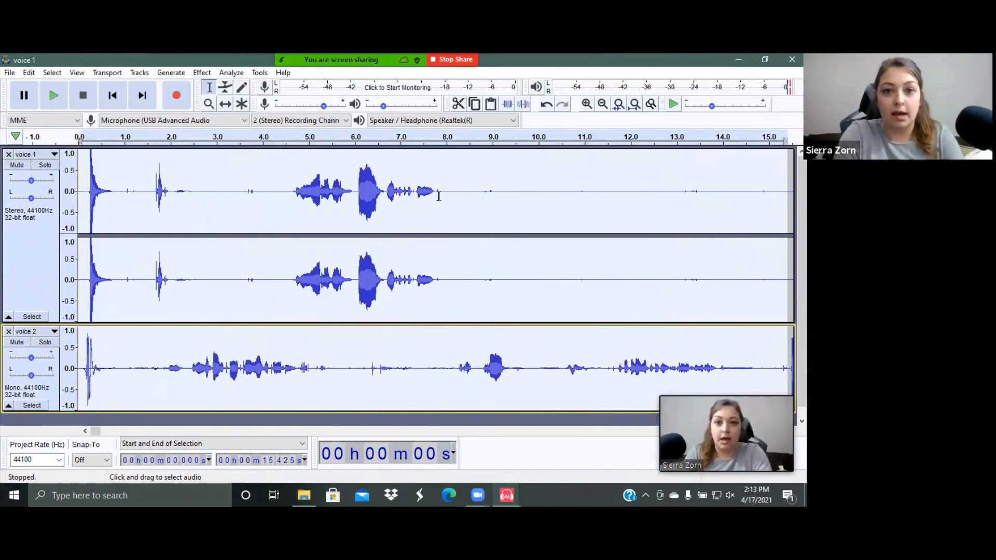
{"action": "left_click", "coordinate": [459, 105]}
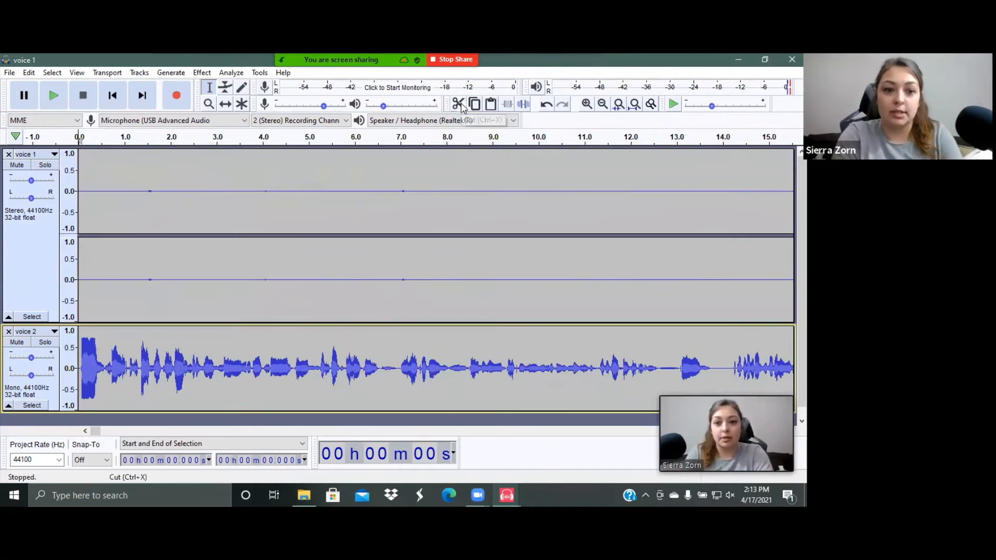
- Review both tracks through about 1:08 and highlight the faint background noise in voice 2 from 58.569 s to 1:05.255
{"action": "scroll", "coordinate": [604, 339], "scroll_direction": "right", "scroll_amount": 5}
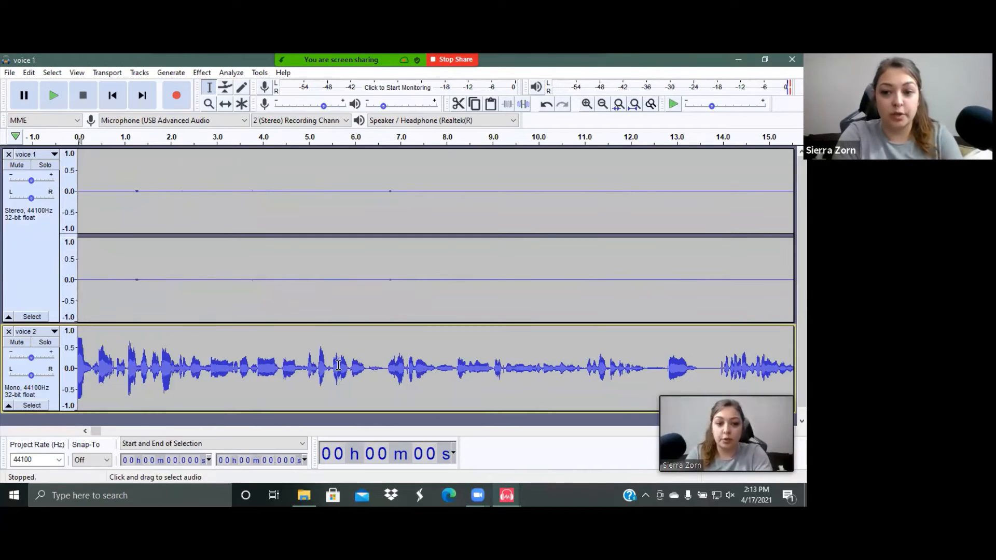
{"action": "scroll", "coordinate": [604, 339], "scroll_direction": "right", "scroll_amount": 20}
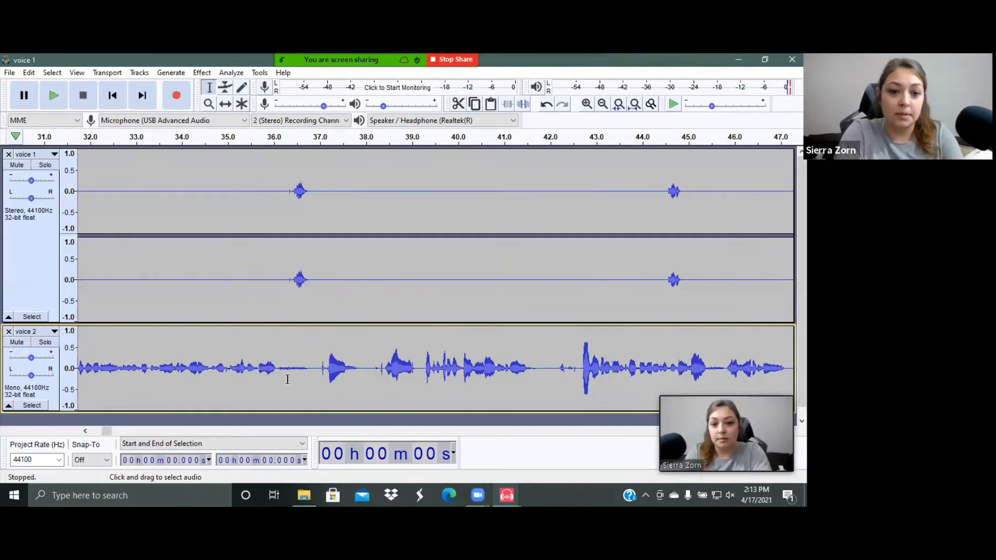
{"action": "scroll", "coordinate": [626, 346], "scroll_direction": "right", "scroll_amount": 3}
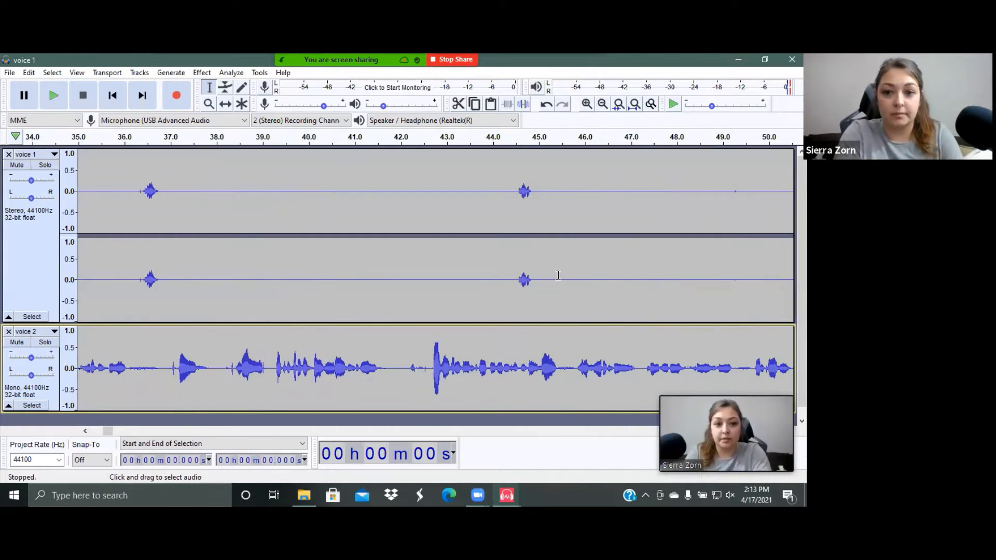
{"action": "scroll", "coordinate": [669, 337], "scroll_direction": "right", "scroll_amount": 10}
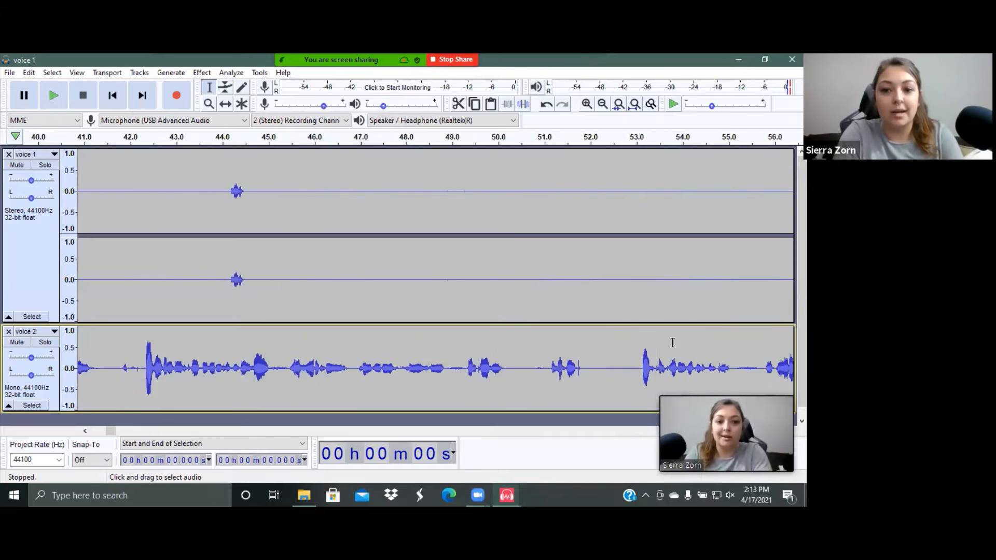
{"action": "scroll", "coordinate": [672, 342], "scroll_direction": "right", "scroll_amount": 2}
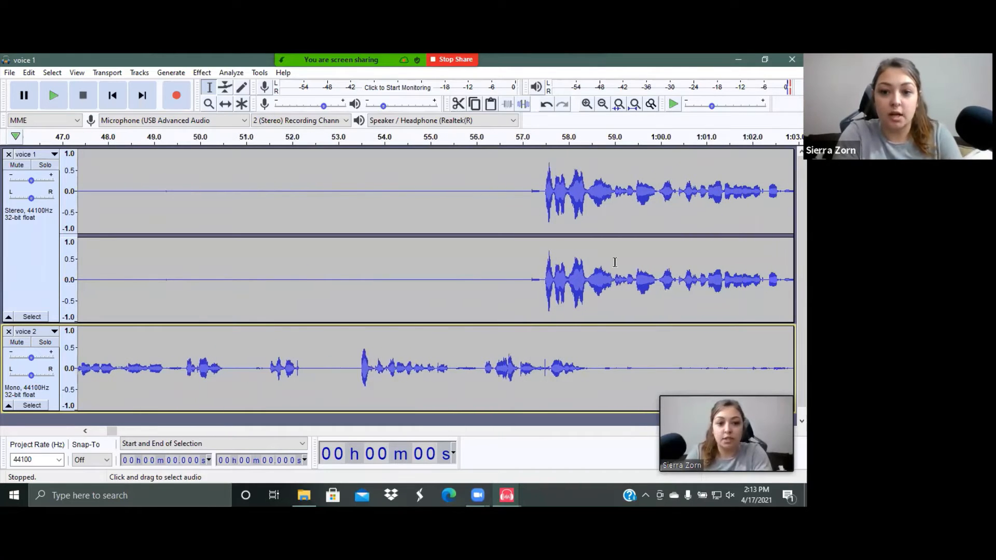
{"action": "scroll", "coordinate": [701, 273], "scroll_direction": "right", "scroll_amount": 3}
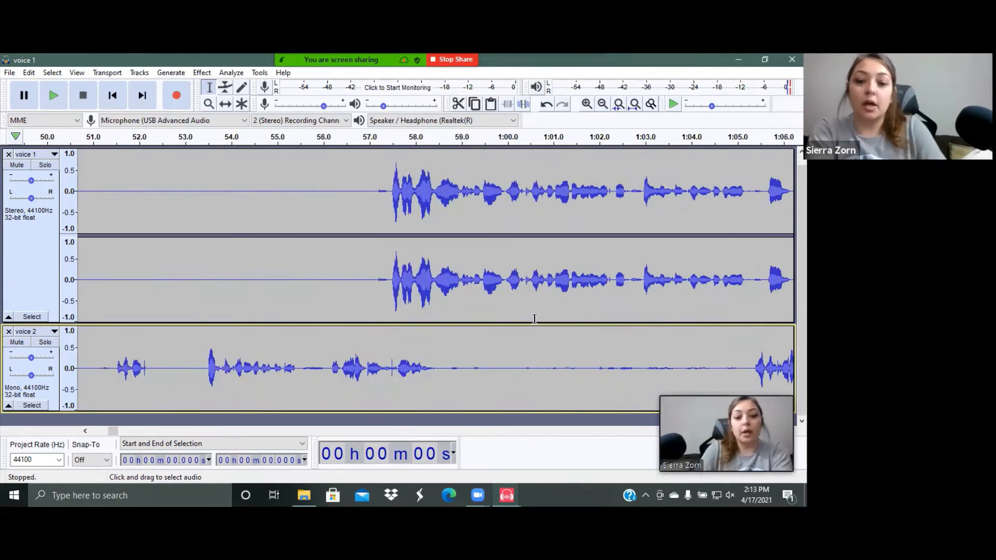
{"action": "scroll", "coordinate": [534, 319], "scroll_direction": "down", "scroll_amount": 1}
{"action": "scroll", "coordinate": [533, 322], "scroll_direction": "right", "scroll_amount": 2}
{"action": "left_click_drag", "start_coordinate": [350, 359], "coordinate": [656, 370]}
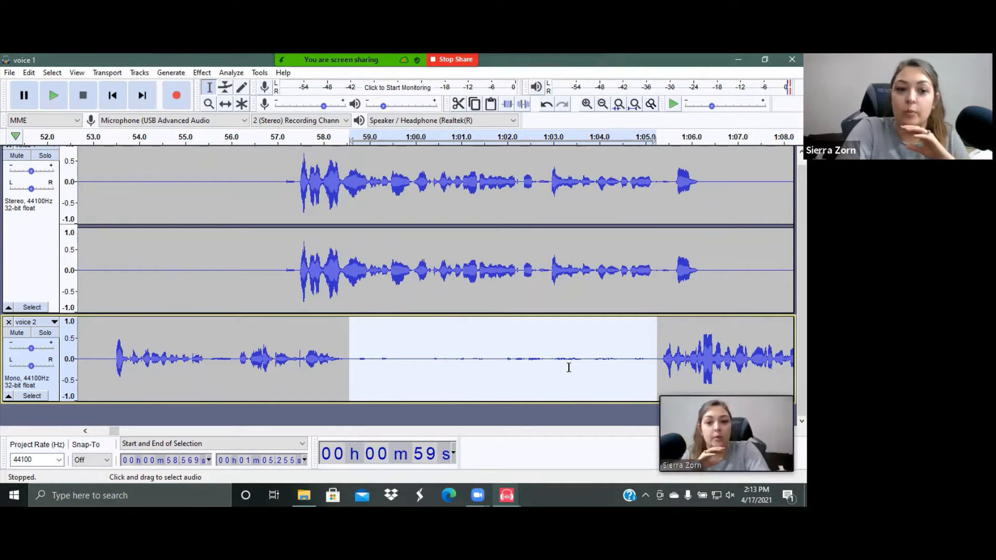
- Select the silent gap across both tracks from 52.191 to 53.333 s and clear the selection without editing it
{"action": "scroll", "coordinate": [568, 367], "scroll_direction": "left", "scroll_amount": 2}
{"action": "scroll", "coordinate": [568, 367], "scroll_direction": "left", "scroll_amount": 1}
{"action": "left_click_drag", "start_coordinate": [253, 358], "coordinate": [201, 267]}
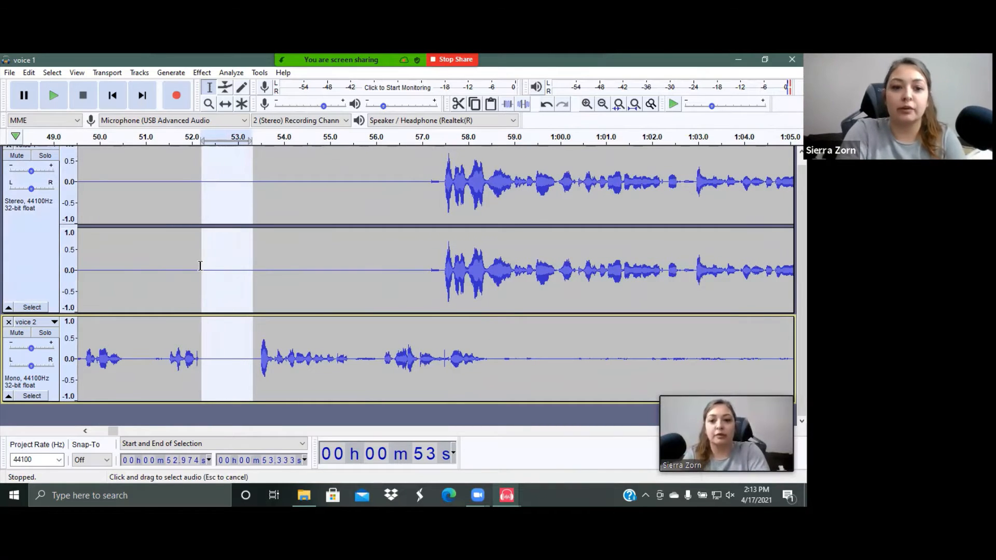
{"action": "scroll", "coordinate": [220, 244], "scroll_direction": "up", "scroll_amount": 1}
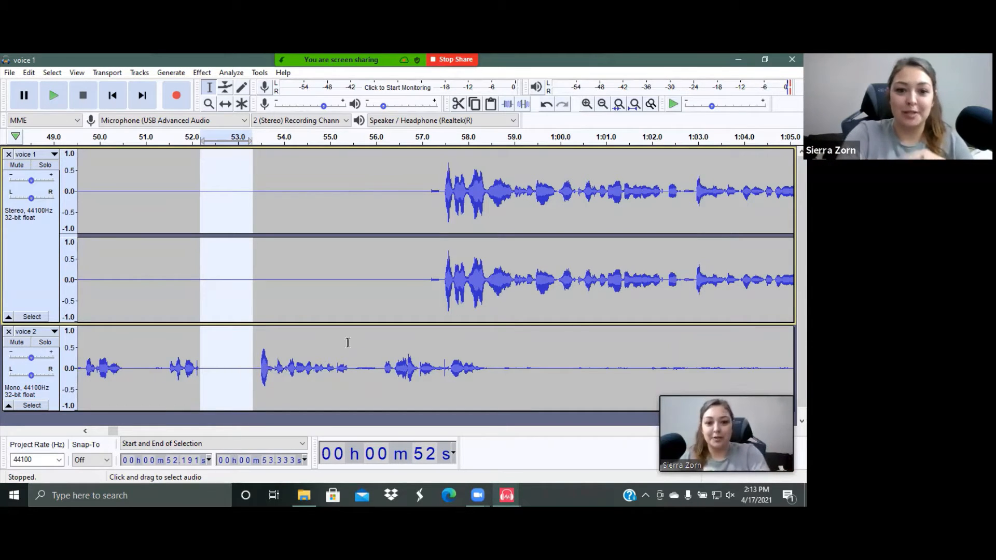
{"action": "left_click", "coordinate": [582, 340]}
- Silence the faint background noise in the voice 2 track from 58.659 s to 1:05.152
{"action": "scroll", "coordinate": [583, 340], "scroll_direction": "right", "scroll_amount": 5}
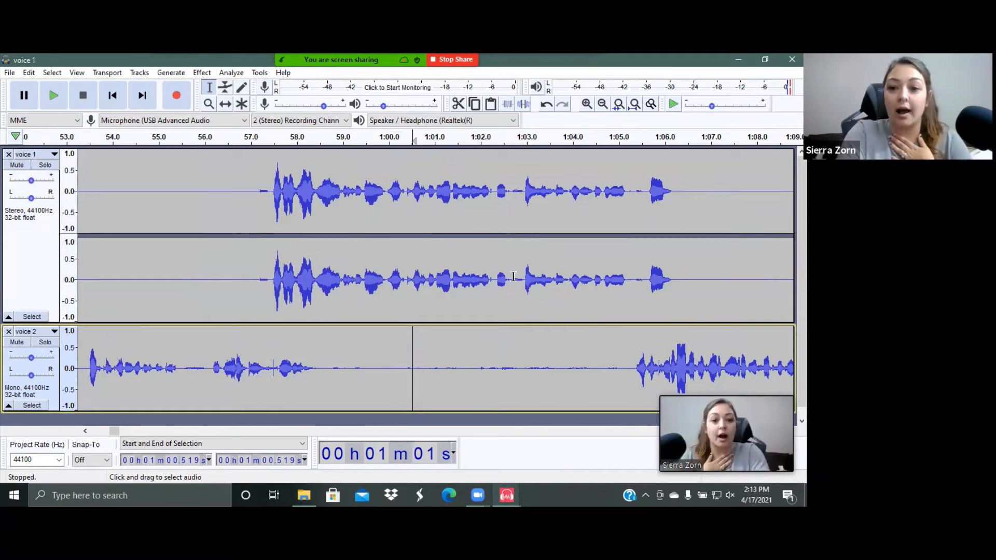
{"action": "scroll", "coordinate": [476, 258], "scroll_direction": "right", "scroll_amount": 1}
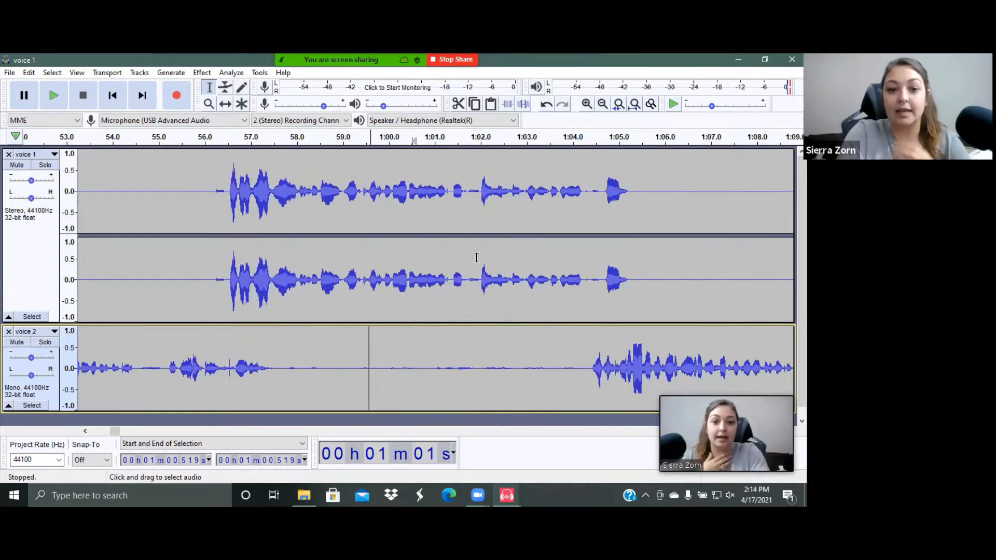
{"action": "left_click_drag", "start_coordinate": [282, 368], "coordinate": [581, 381]}
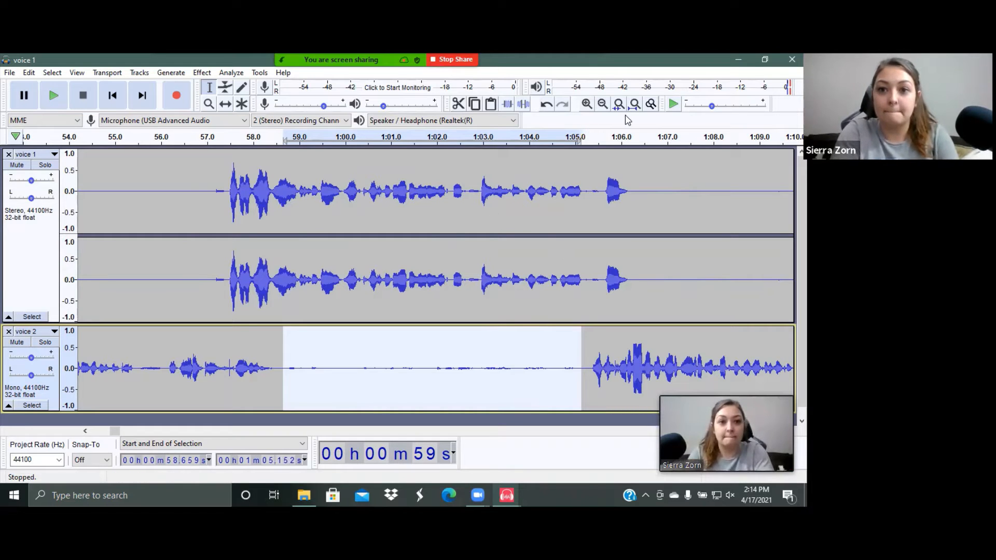
{"action": "left_click", "coordinate": [524, 106]}
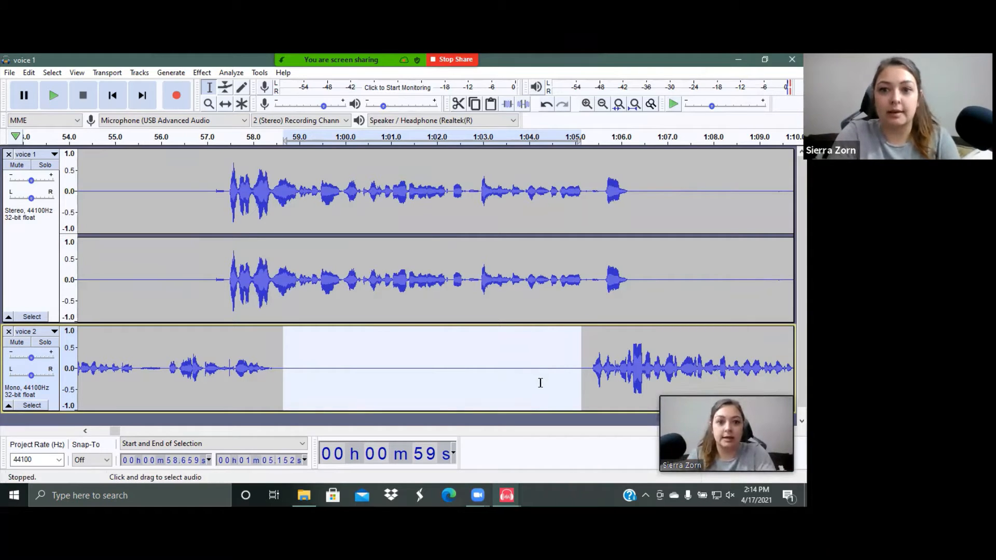
- Silence the voice 1 track from 1:30.432 to 1:36.374 while voice 2 is speaking
{"action": "scroll", "coordinate": [540, 383], "scroll_direction": "right", "scroll_amount": 6}
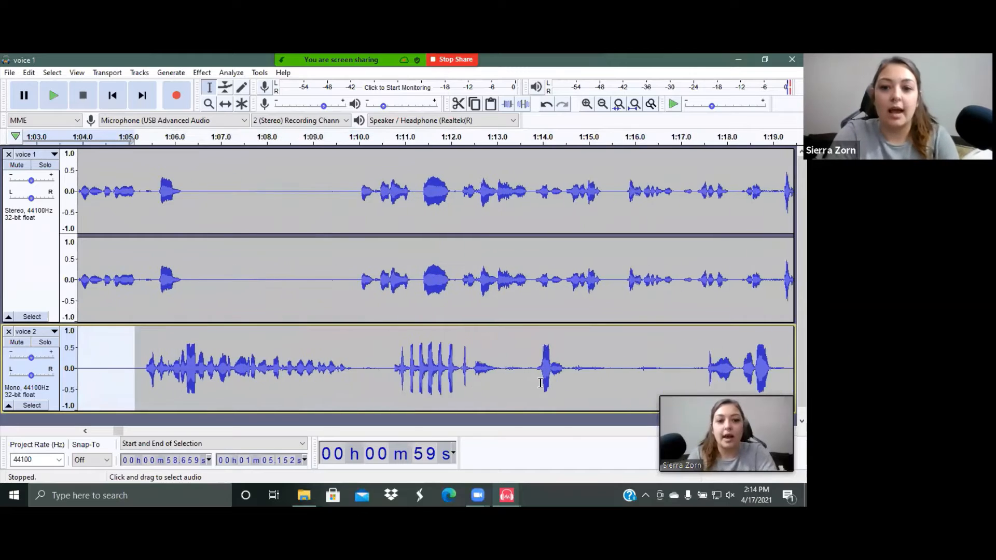
{"action": "scroll", "coordinate": [540, 383], "scroll_direction": "right", "scroll_amount": 7}
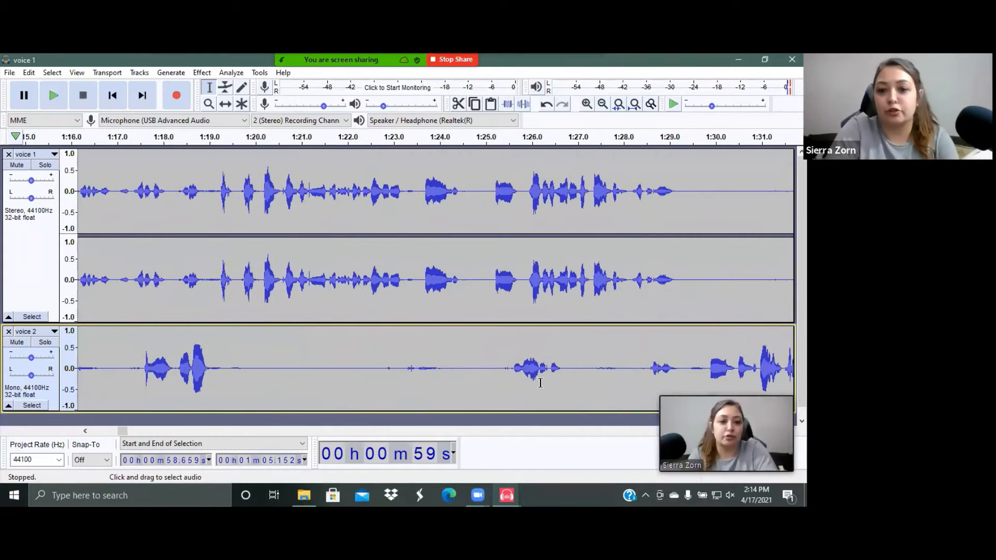
{"action": "scroll", "coordinate": [540, 382], "scroll_direction": "right", "scroll_amount": 4}
{"action": "left_click_drag", "start_coordinate": [415, 192], "coordinate": [688, 207]}
{"action": "left_click", "coordinate": [525, 105]}
- Cut the section from 1:43.021 to 1:46.538 out of both voice tracks at once
{"action": "scroll", "coordinate": [538, 289], "scroll_direction": "right", "scroll_amount": 7}
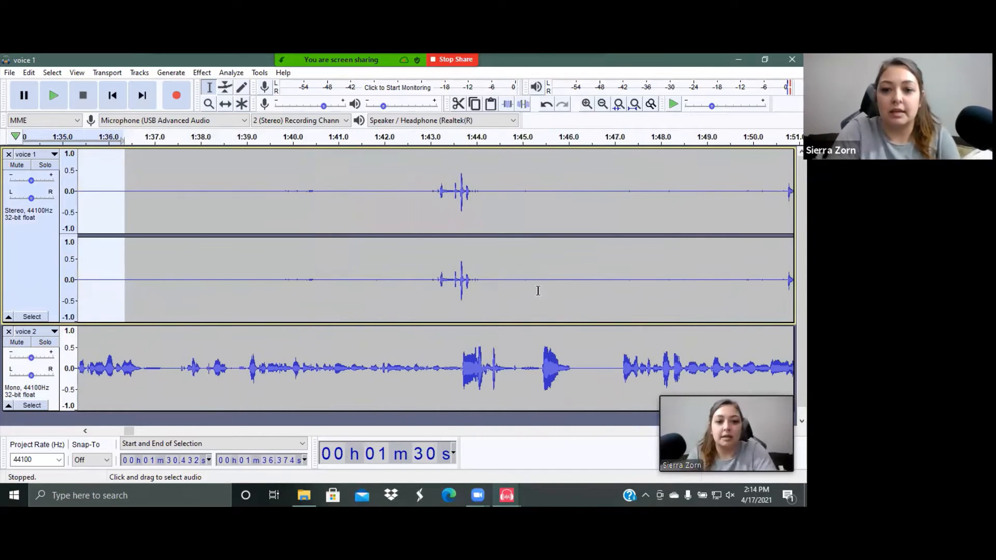
{"action": "left_click_drag", "start_coordinate": [593, 346], "coordinate": [431, 257]}
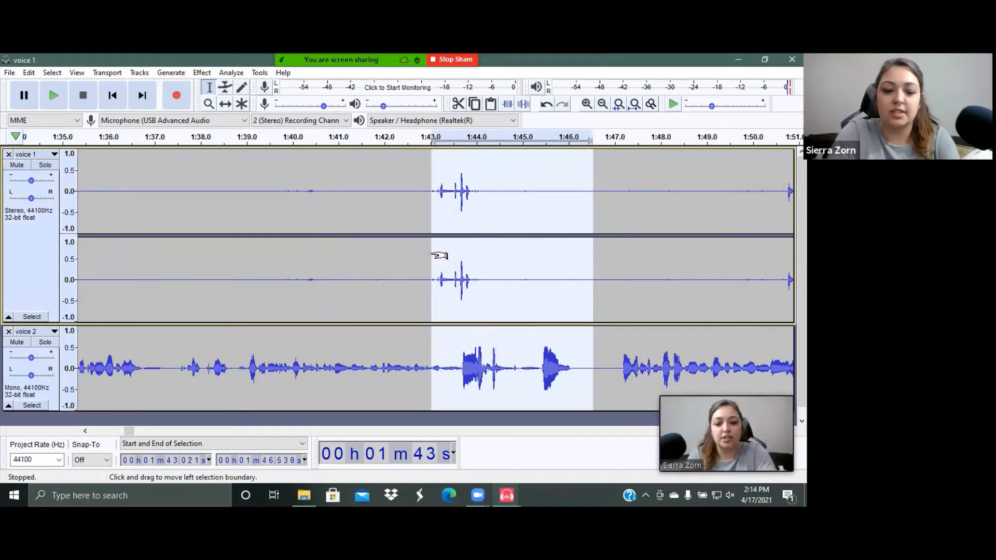
{"action": "left_click", "coordinate": [458, 104]}
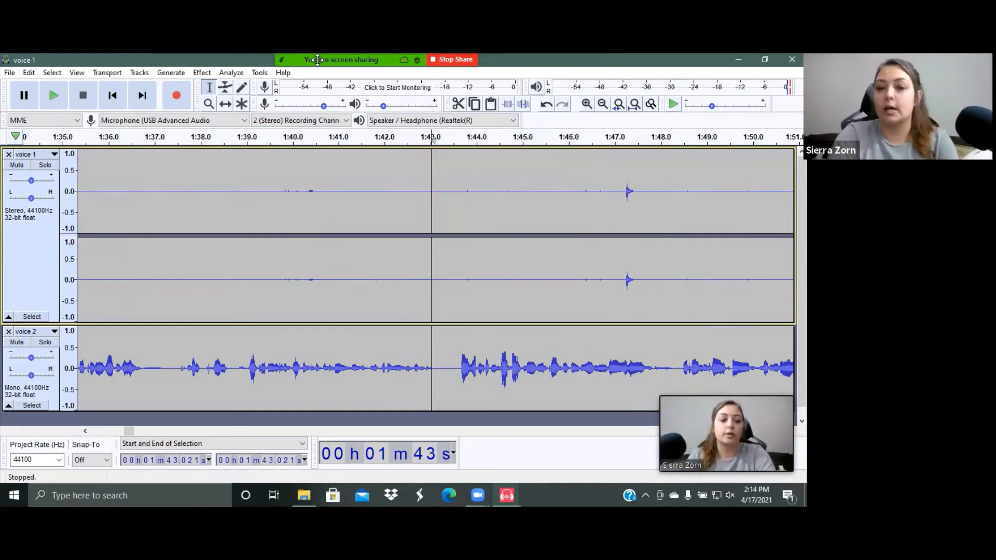
- Undo the last cut on both tracks and the two silence edits made before it
{"action": "left_click", "coordinate": [28, 73]}
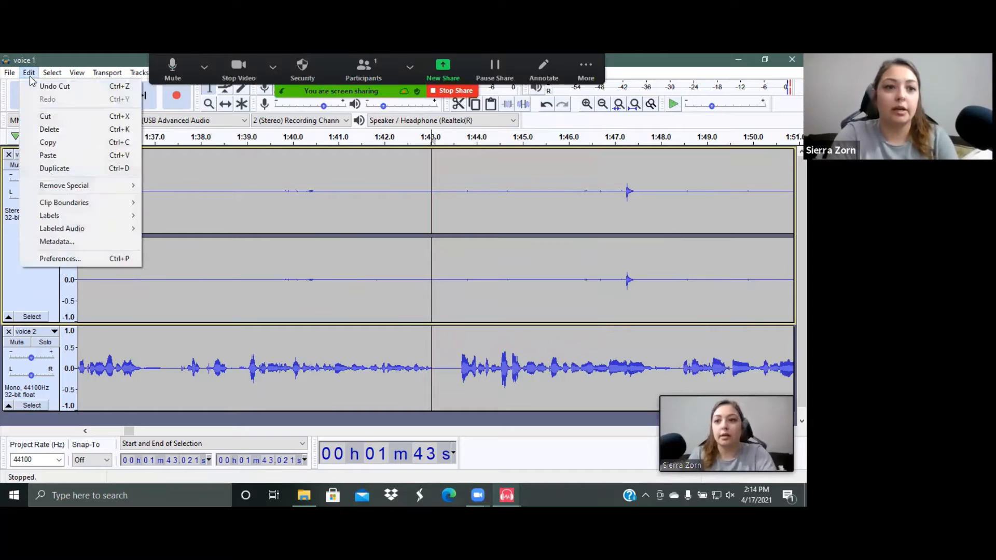
{"action": "left_click", "coordinate": [47, 84]}
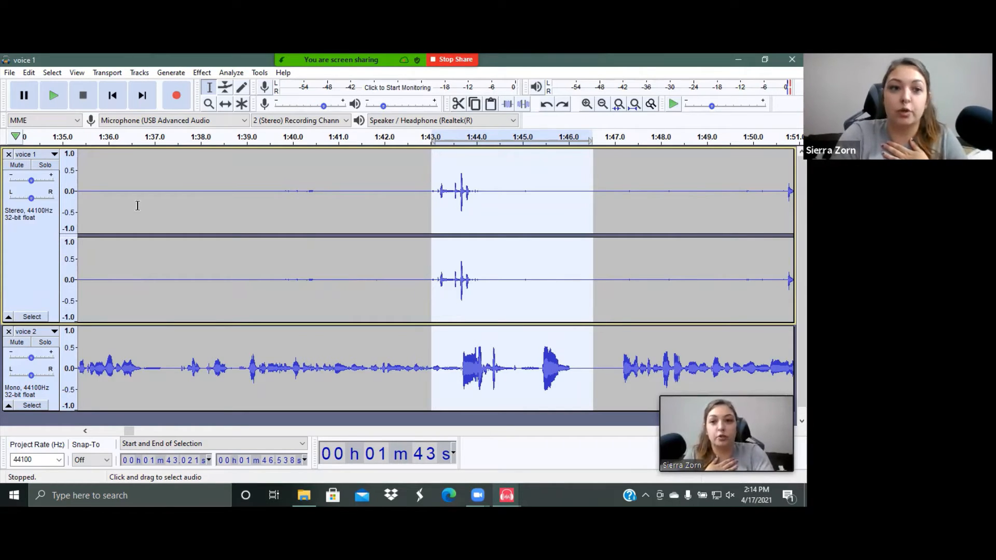
{"action": "left_click", "coordinate": [30, 72]}
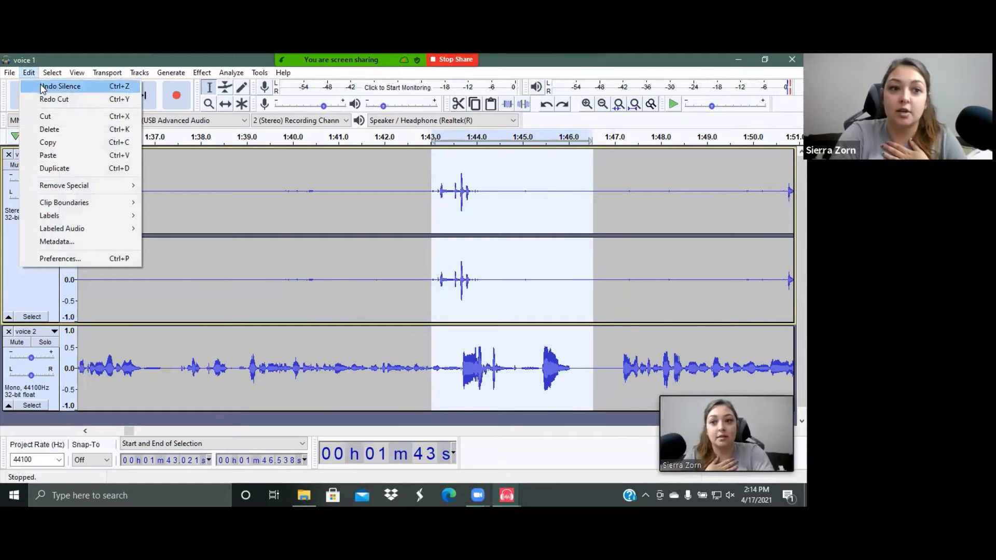
{"action": "left_click", "coordinate": [58, 86]}
{"action": "left_click", "coordinate": [29, 72]}
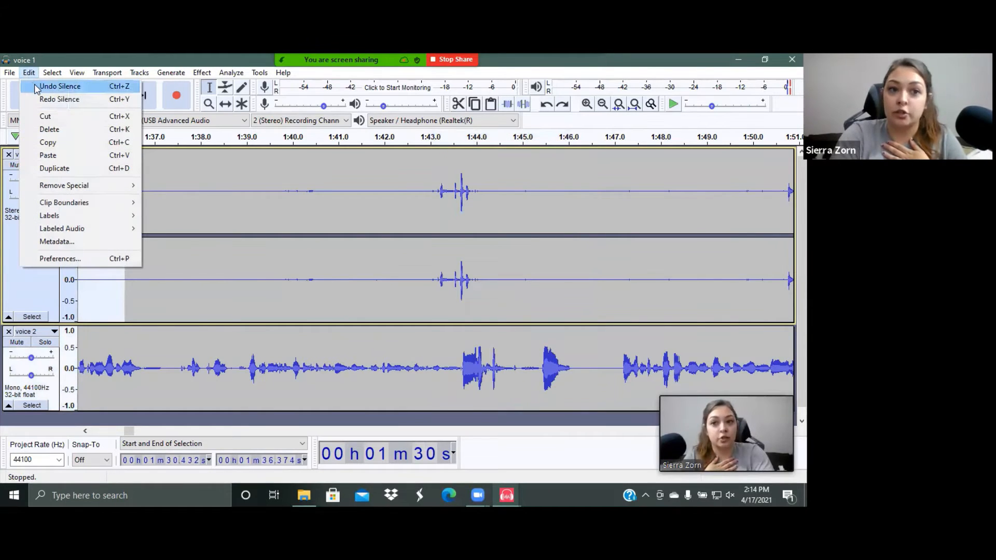
{"action": "left_click", "coordinate": [35, 86]}
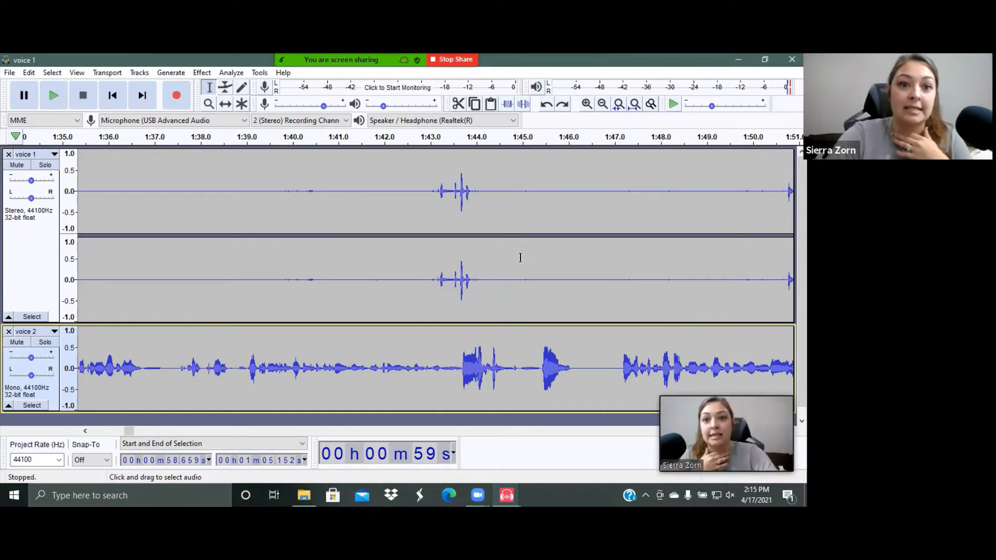
- Silence both voice tracks from 2:21.879 to 2:25.819 to make a clean gap in the conversation
{"action": "scroll", "coordinate": [560, 258], "scroll_direction": "right", "scroll_amount": 5}
{"action": "scroll", "coordinate": [562, 259], "scroll_direction": "right", "scroll_amount": 8}
{"action": "scroll", "coordinate": [561, 259], "scroll_direction": "right", "scroll_amount": 5}
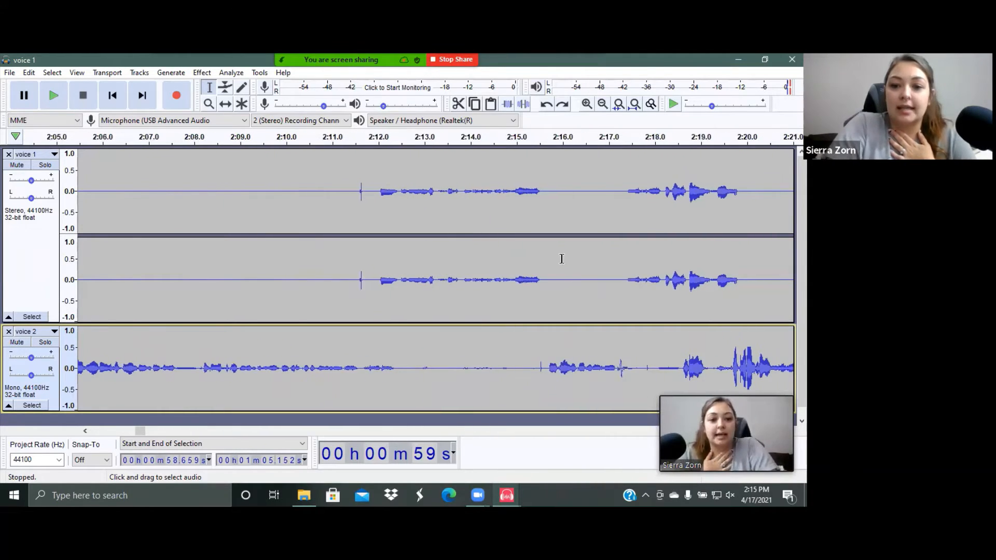
{"action": "scroll", "coordinate": [561, 258], "scroll_direction": "right", "scroll_amount": 6}
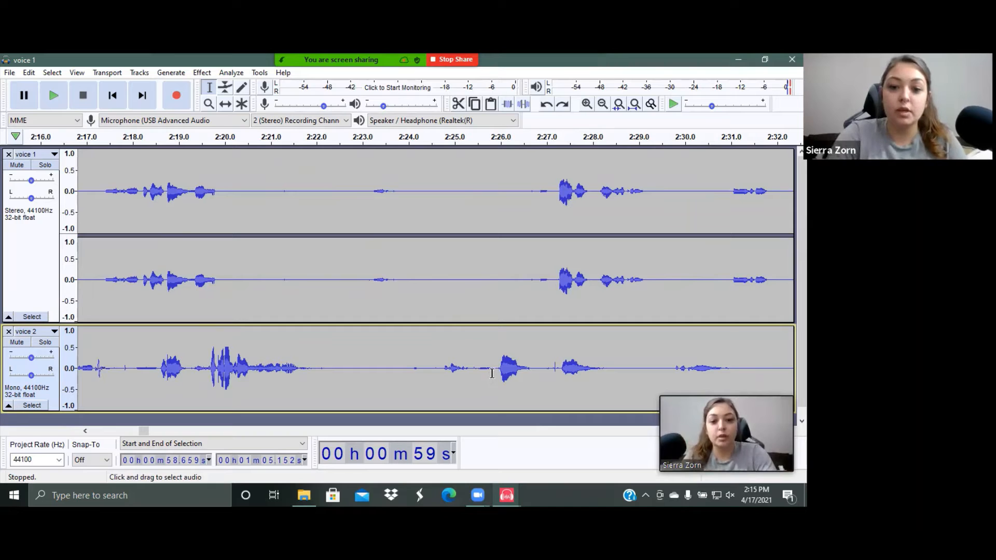
{"action": "left_click_drag", "start_coordinate": [492, 374], "coordinate": [310, 244]}
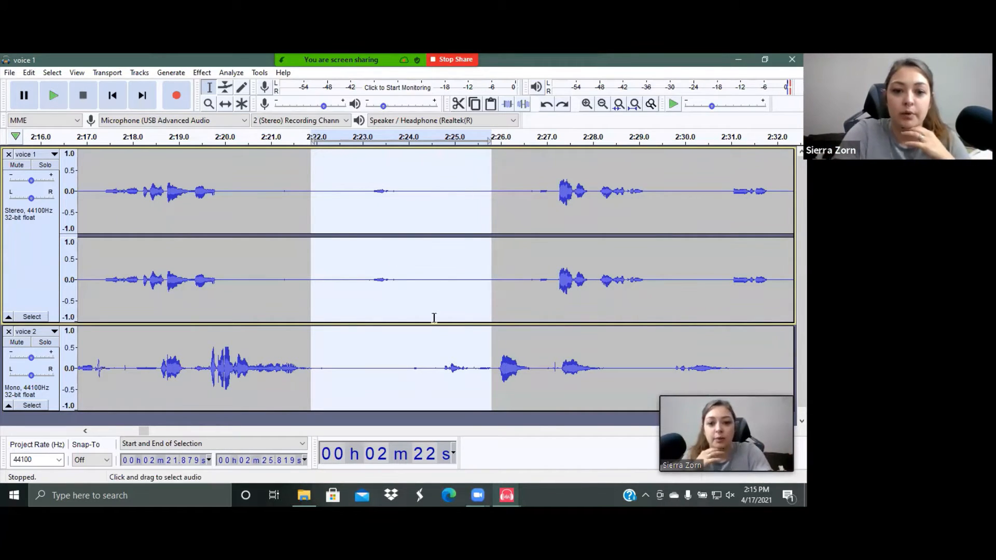
{"action": "left_click", "coordinate": [523, 104]}
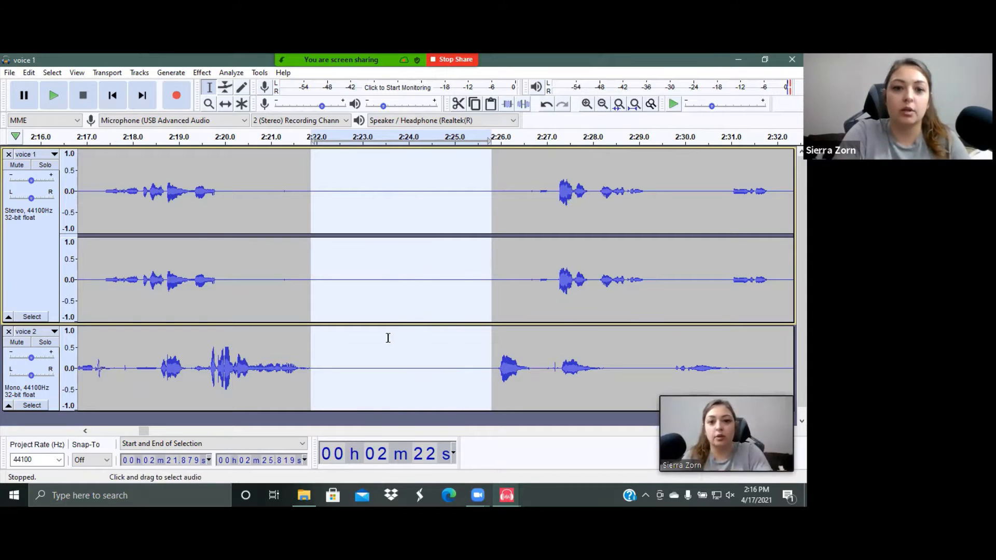
- Import the advertisement audio file from the abc123 youtube folder into the combined project
{"action": "left_click", "coordinate": [9, 74]}
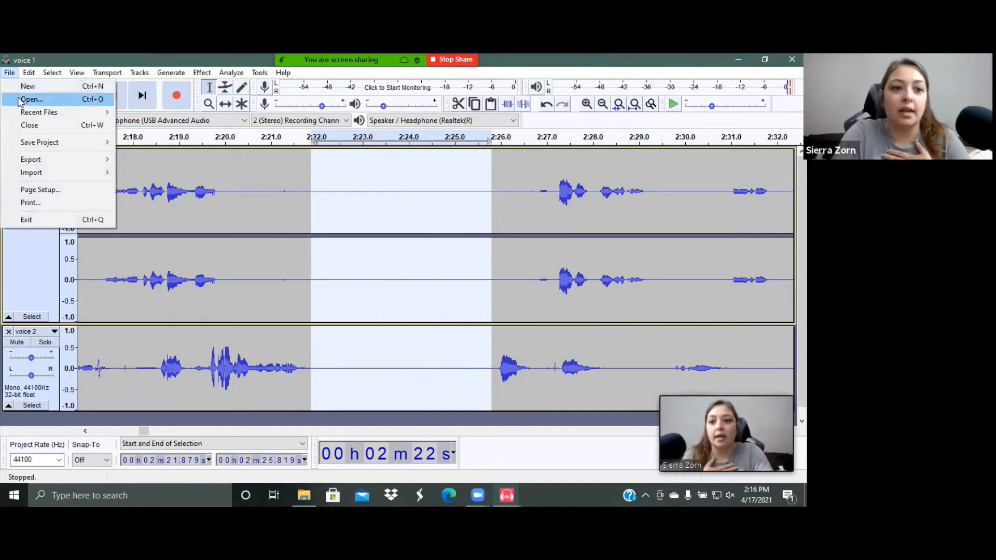
{"action": "mouse_move", "coordinate": [51, 177]}
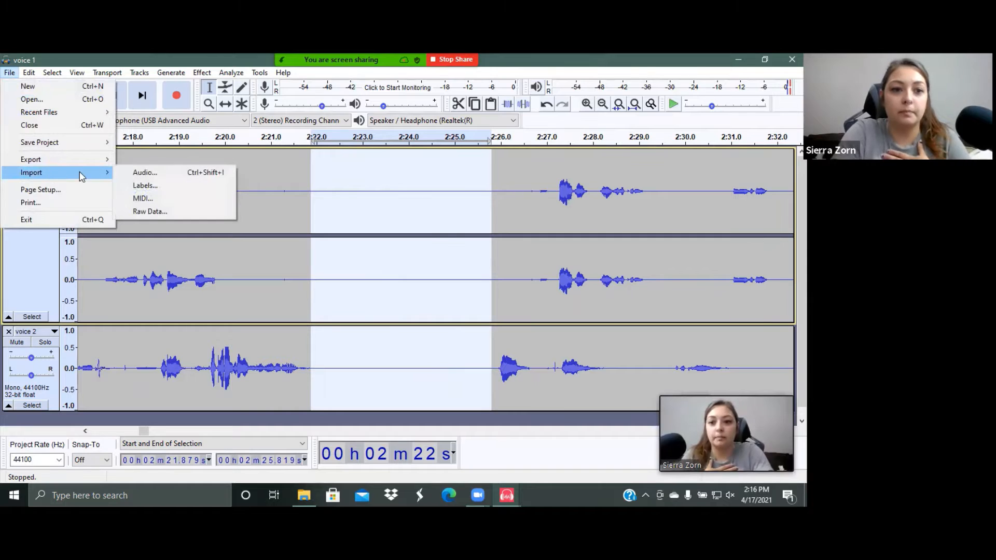
{"action": "left_click", "coordinate": [117, 171]}
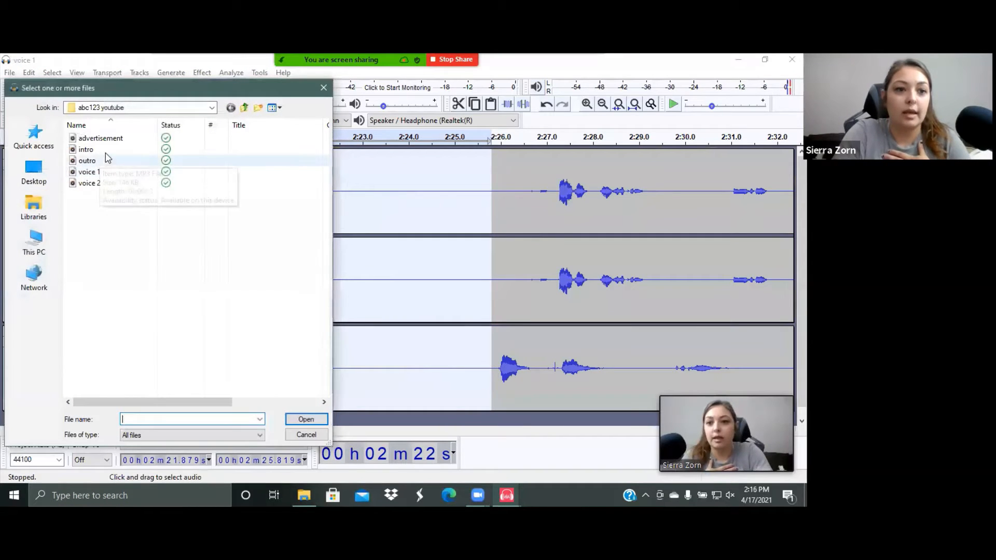
{"action": "double_click", "coordinate": [115, 144]}
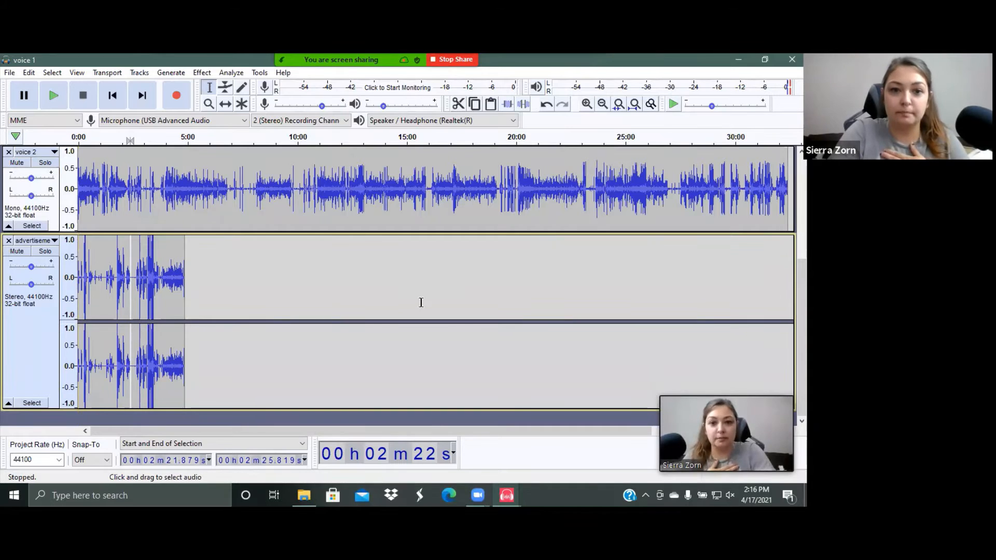
- Examine the silenced gap between about 2:22 and 2:26 across both voice tracks and the advertisement track
{"action": "scroll", "coordinate": [420, 303], "scroll_direction": "up", "scroll_amount": 2}
{"action": "scroll", "coordinate": [420, 303], "scroll_direction": "up", "scroll_amount": 2}
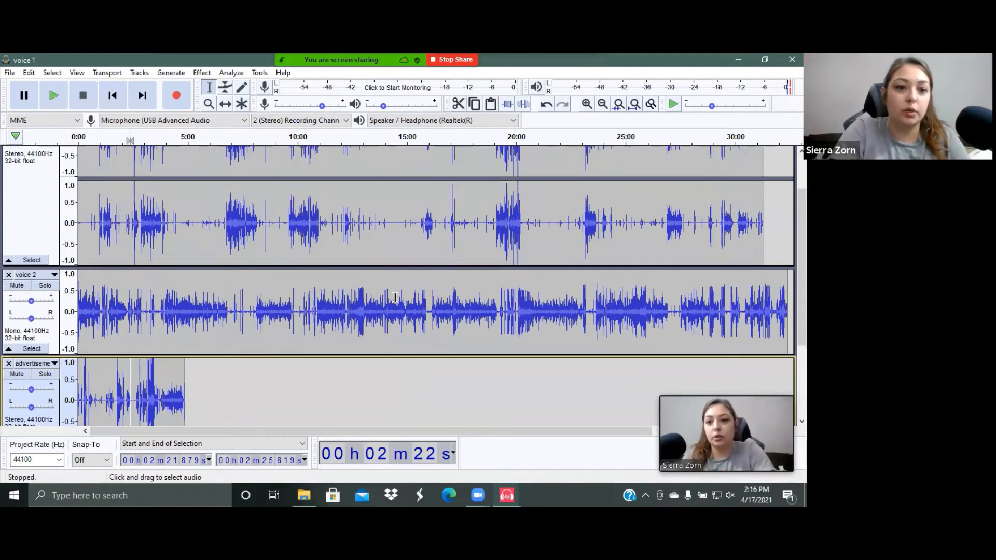
{"action": "scroll", "coordinate": [129, 221], "scroll_direction": "up", "scroll_amount": 2}
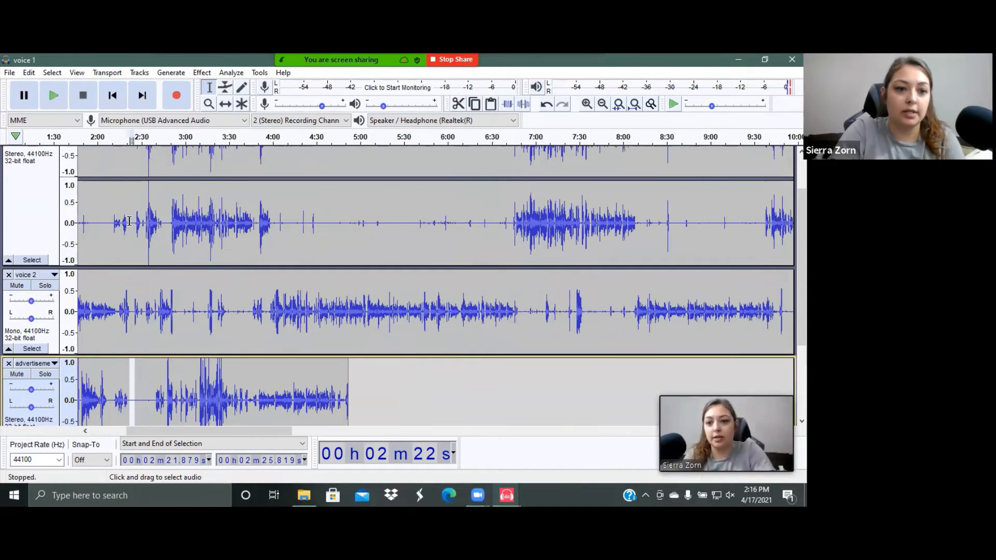
{"action": "scroll", "coordinate": [130, 221], "scroll_direction": "left", "scroll_amount": 3}
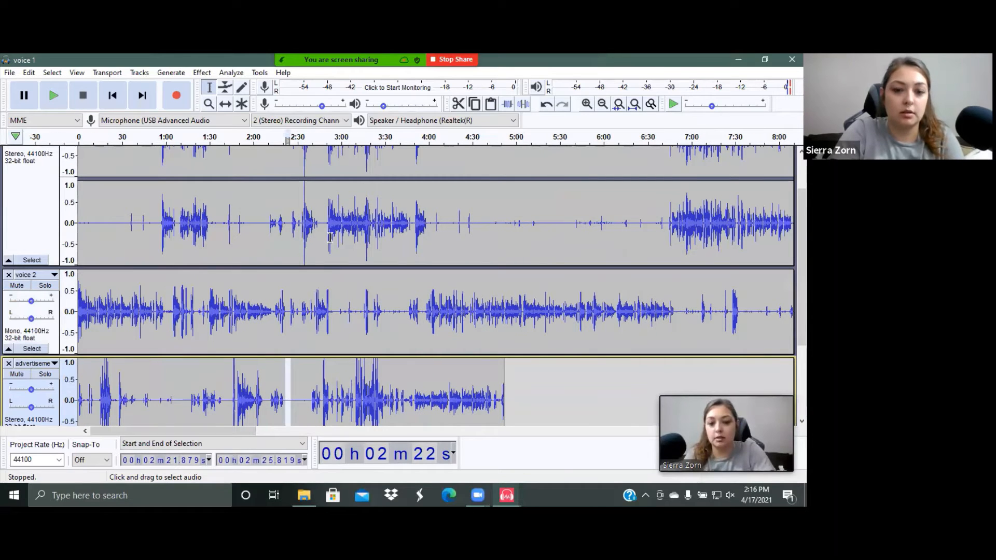
{"action": "scroll", "coordinate": [244, 396], "scroll_direction": "up", "scroll_amount": 4}
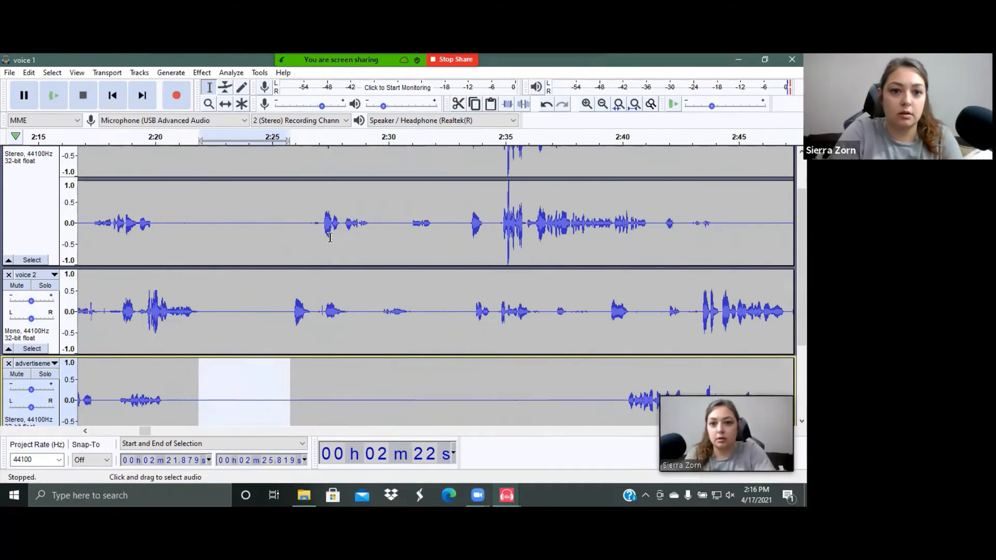
{"action": "scroll", "coordinate": [244, 396], "scroll_direction": "down", "scroll_amount": 3}
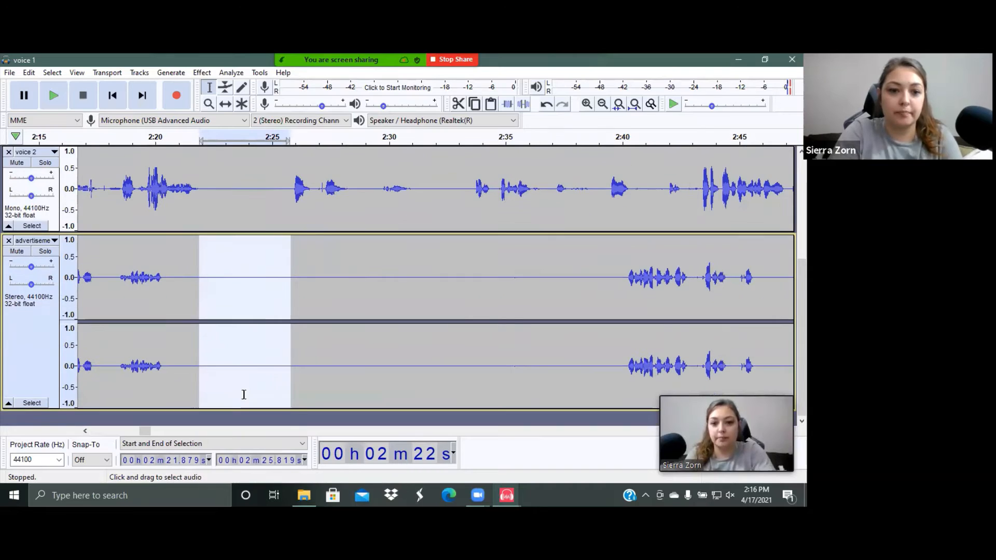
{"action": "scroll", "coordinate": [377, 337], "scroll_direction": "up", "scroll_amount": 3}
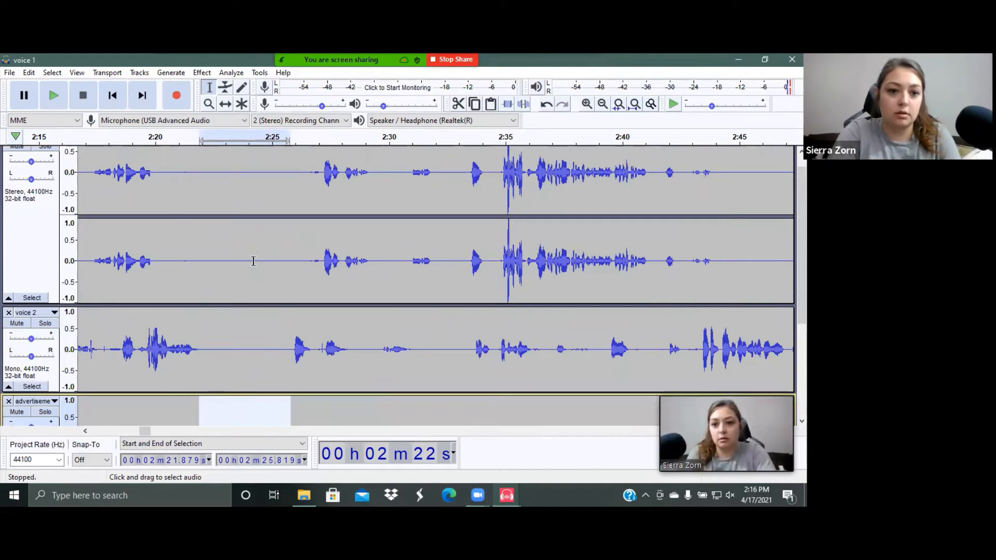
{"action": "scroll", "coordinate": [253, 261], "scroll_direction": "up", "scroll_amount": 1}
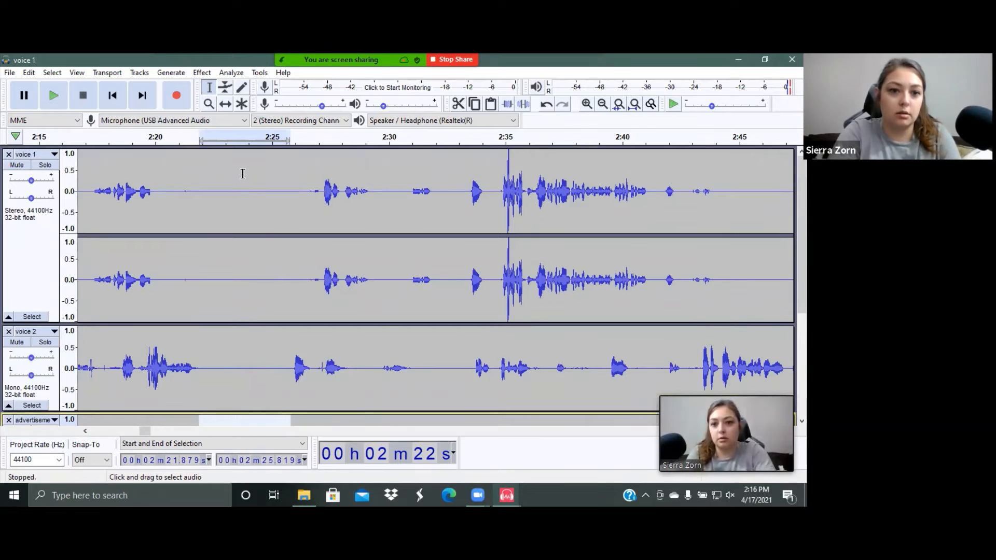
{"action": "left_click", "coordinate": [240, 273]}
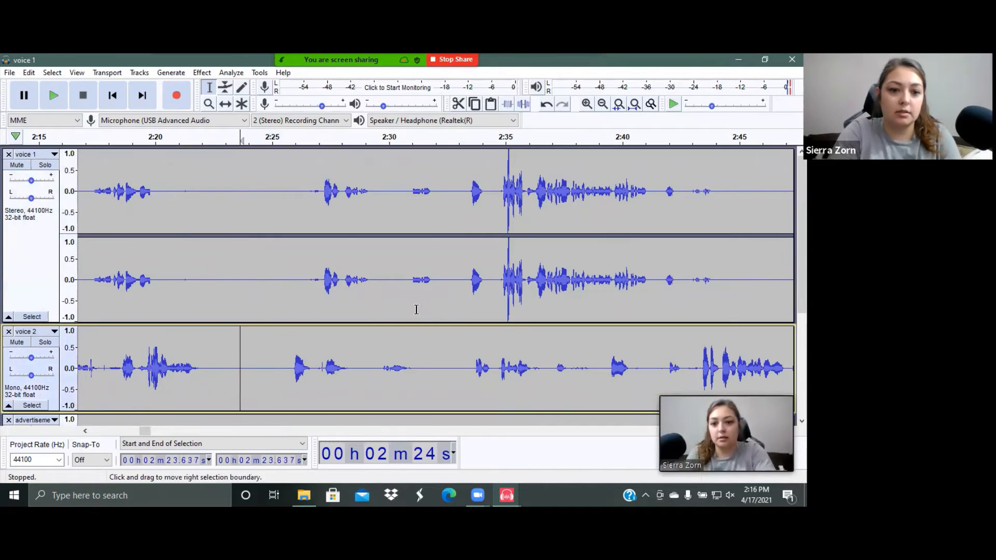
{"action": "scroll", "coordinate": [270, 391], "scroll_direction": "down", "scroll_amount": 5}
{"action": "left_click", "coordinate": [288, 366]}
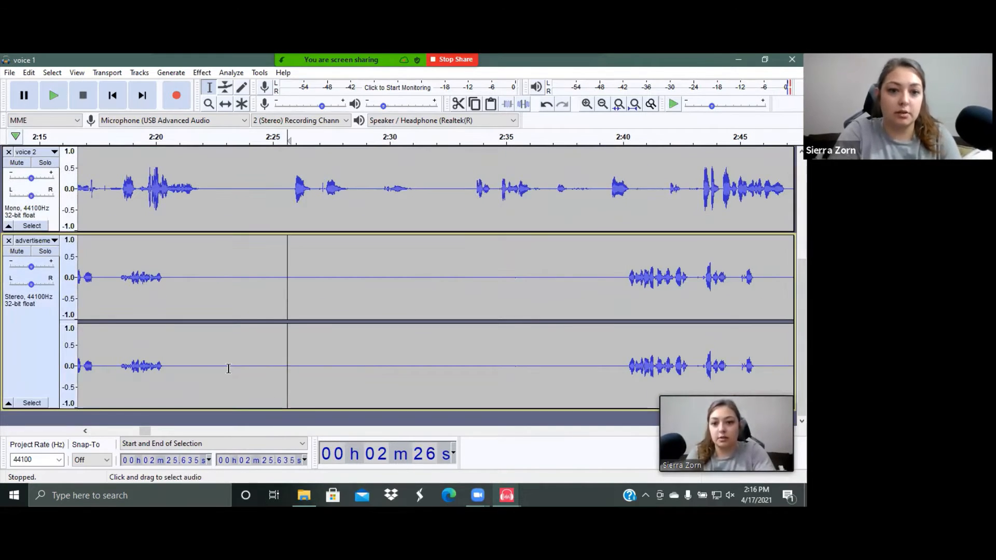
- Select the entire advertisement track from its beginning and copy its audio
{"action": "scroll", "coordinate": [228, 368], "scroll_direction": "left", "scroll_amount": 10}
{"action": "scroll", "coordinate": [228, 368], "scroll_direction": "left", "scroll_amount": 15}
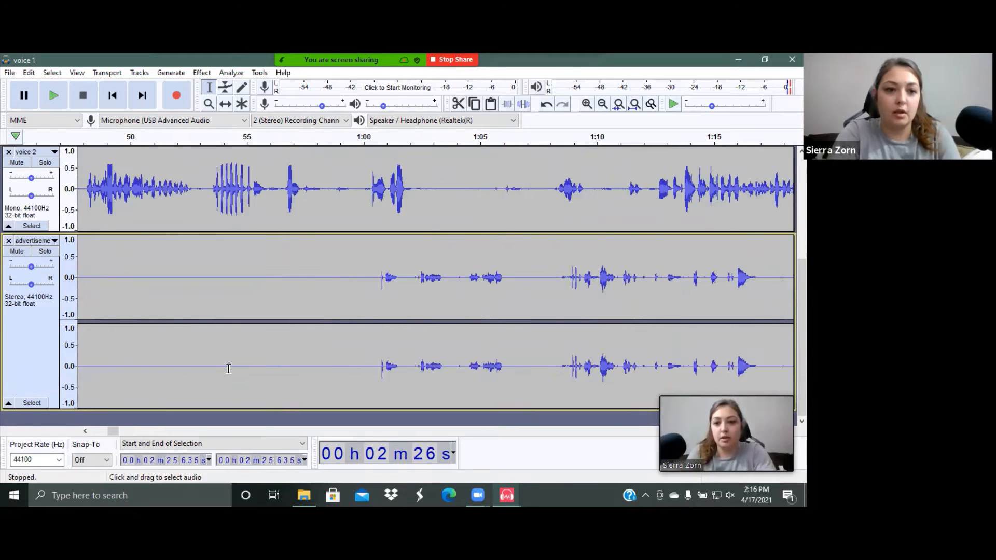
{"action": "left_click", "coordinate": [17, 337]}
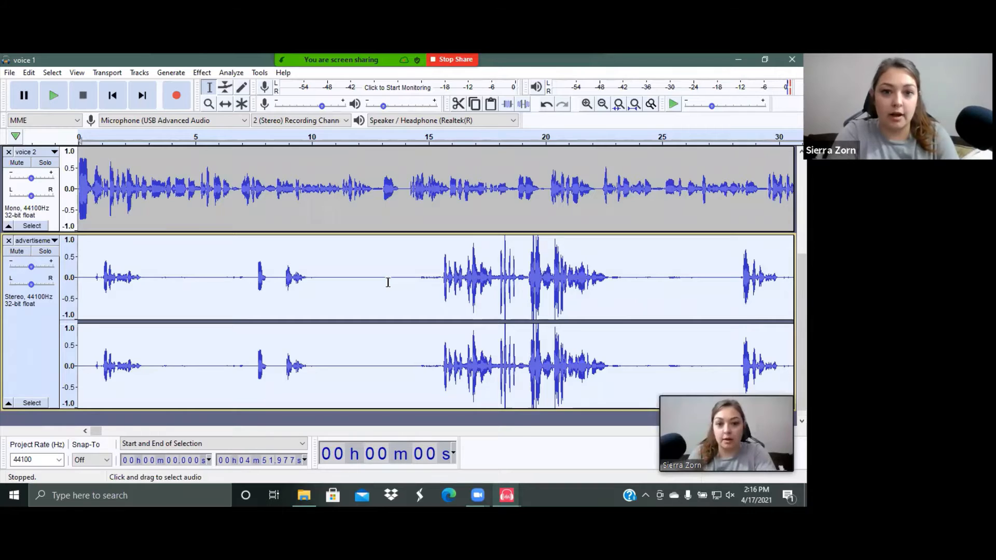
{"action": "scroll", "coordinate": [388, 283], "scroll_direction": "up", "scroll_amount": 2}
{"action": "scroll", "coordinate": [347, 344], "scroll_direction": "down", "scroll_amount": 2}
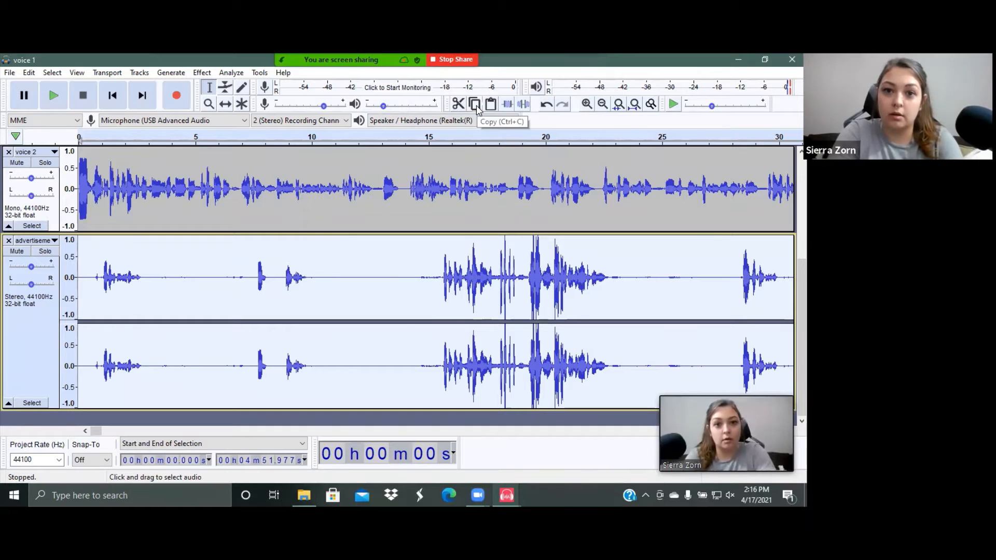
- Paste the copied advertisement into both voice tracks over the silent gap from 2:22.397 to 2:24.952
{"action": "scroll", "coordinate": [523, 236], "scroll_direction": "up", "scroll_amount": 3}
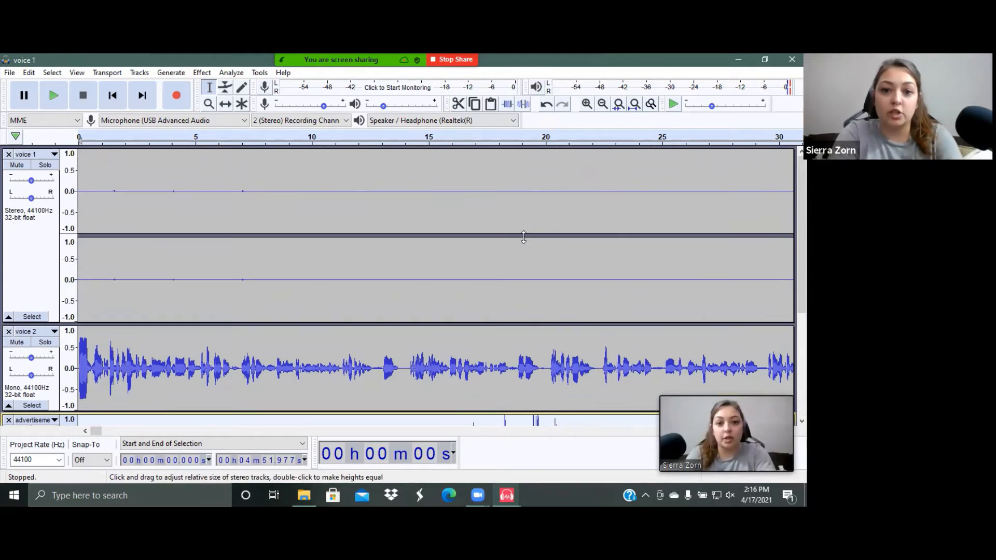
{"action": "scroll", "coordinate": [524, 237], "scroll_direction": "right", "scroll_amount": 15}
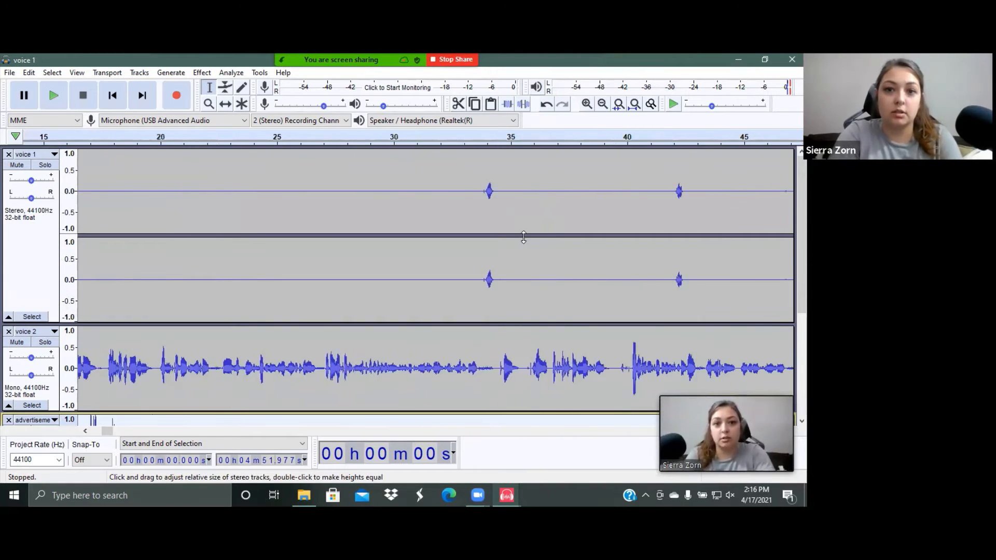
{"action": "scroll", "coordinate": [524, 237], "scroll_direction": "right", "scroll_amount": 10}
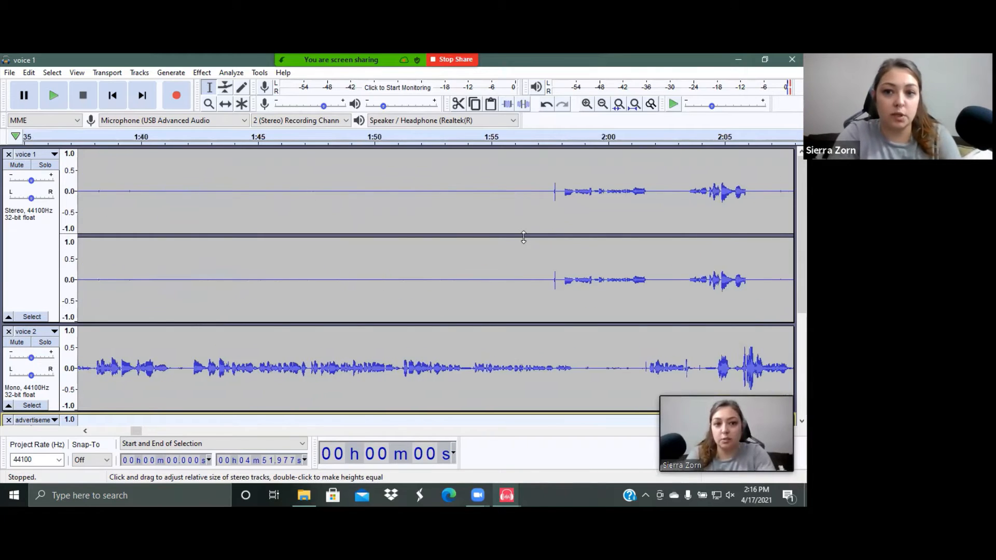
{"action": "scroll", "coordinate": [523, 237], "scroll_direction": "right", "scroll_amount": 4}
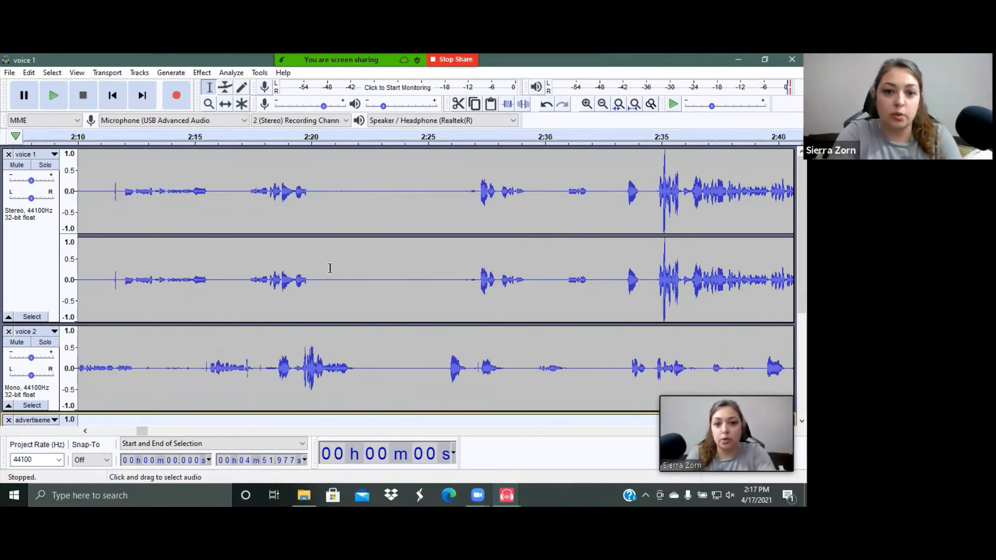
{"action": "left_click_drag", "start_coordinate": [367, 251], "coordinate": [426, 372]}
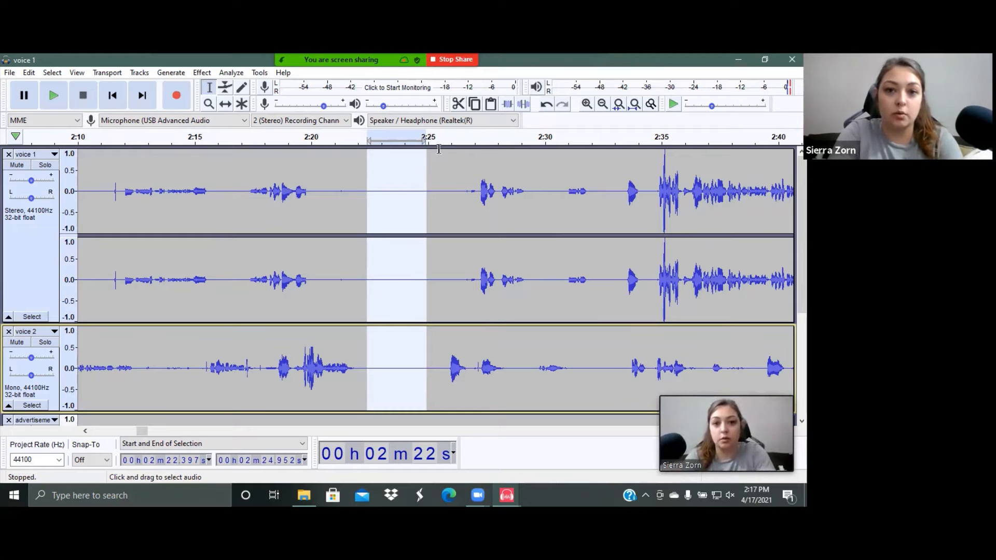
{"action": "left_click", "coordinate": [490, 104]}
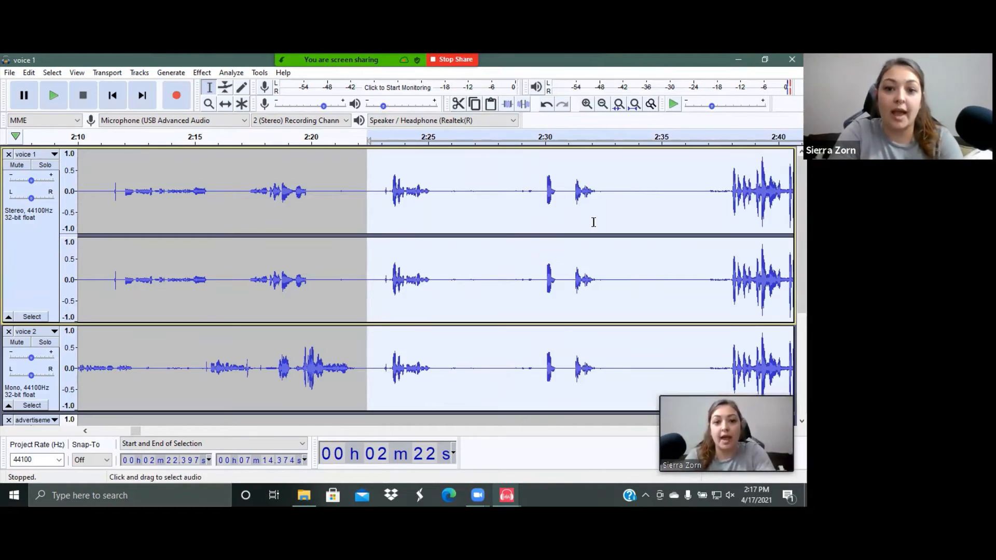
- Cut all the audio out of the separate advertisement track below the voice tracks
{"action": "scroll", "coordinate": [594, 222], "scroll_direction": "right", "scroll_amount": 3}
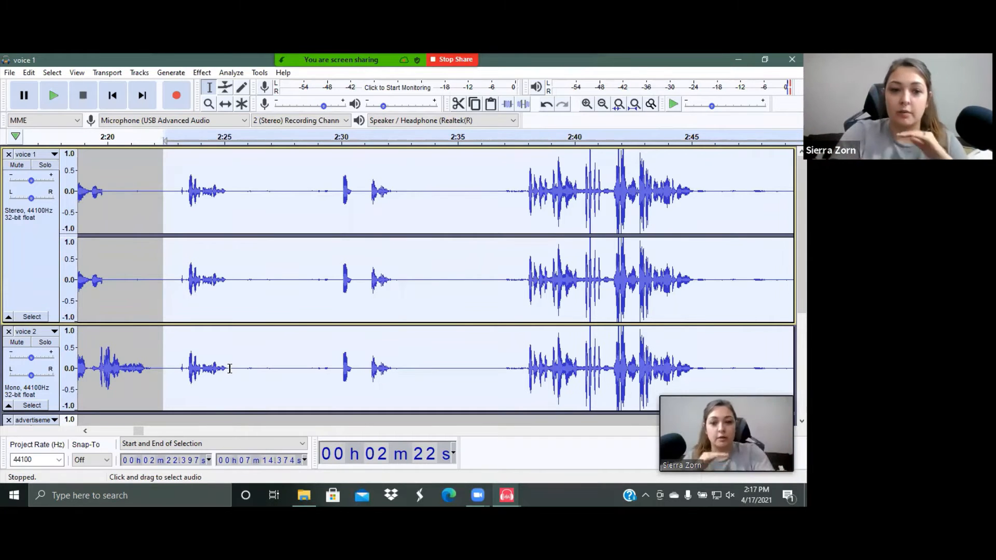
{"action": "scroll", "coordinate": [490, 251], "scroll_direction": "right", "scroll_amount": 10}
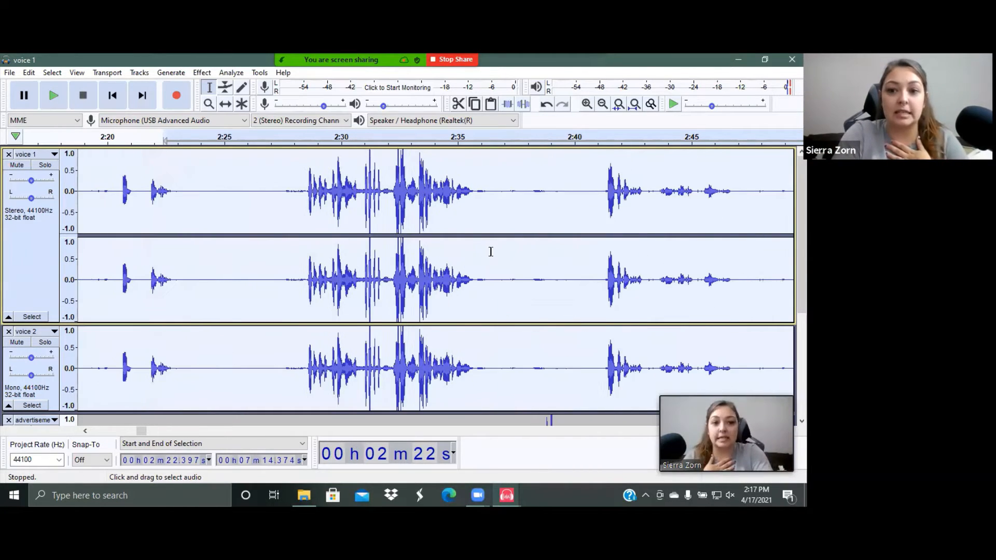
{"action": "scroll", "coordinate": [491, 252], "scroll_direction": "down", "scroll_amount": 3}
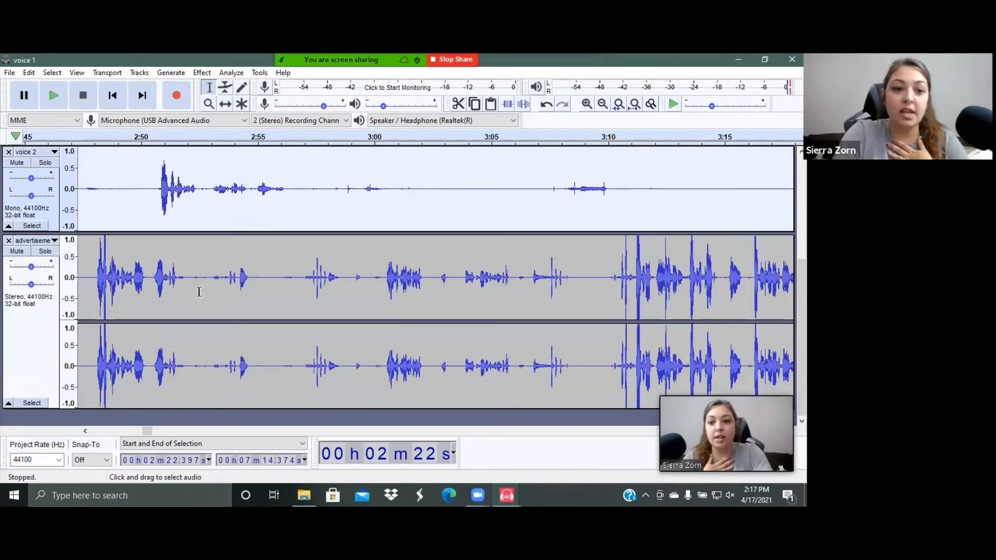
{"action": "left_click", "coordinate": [19, 340]}
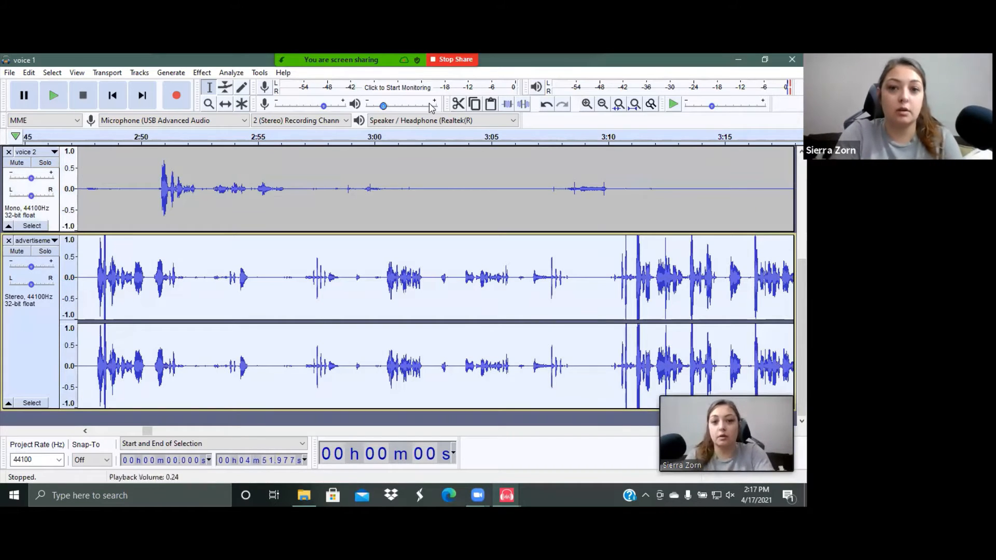
{"action": "left_click", "coordinate": [458, 104]}
- Review the inserted advertisement within both voice tracks, close up and across the full timeline
{"action": "scroll", "coordinate": [380, 210], "scroll_direction": "up", "scroll_amount": 3}
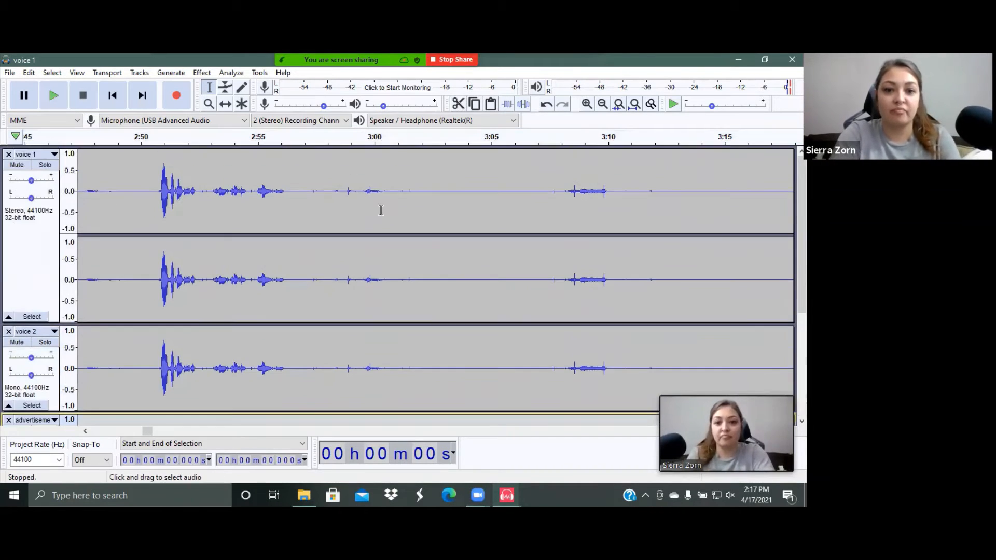
{"action": "scroll", "coordinate": [381, 210], "scroll_direction": "left", "scroll_amount": 10}
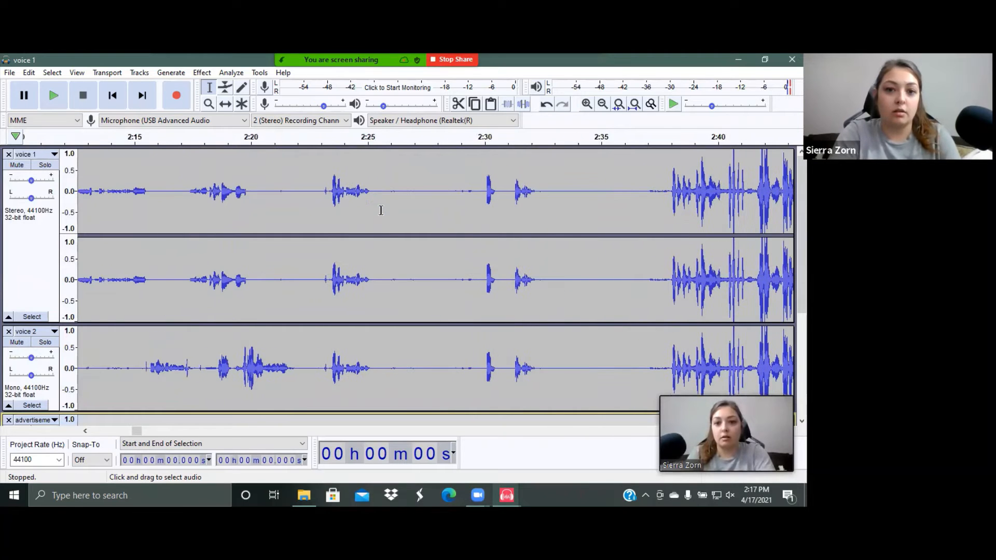
{"action": "scroll", "coordinate": [381, 210], "scroll_direction": "down", "scroll_amount": 6}
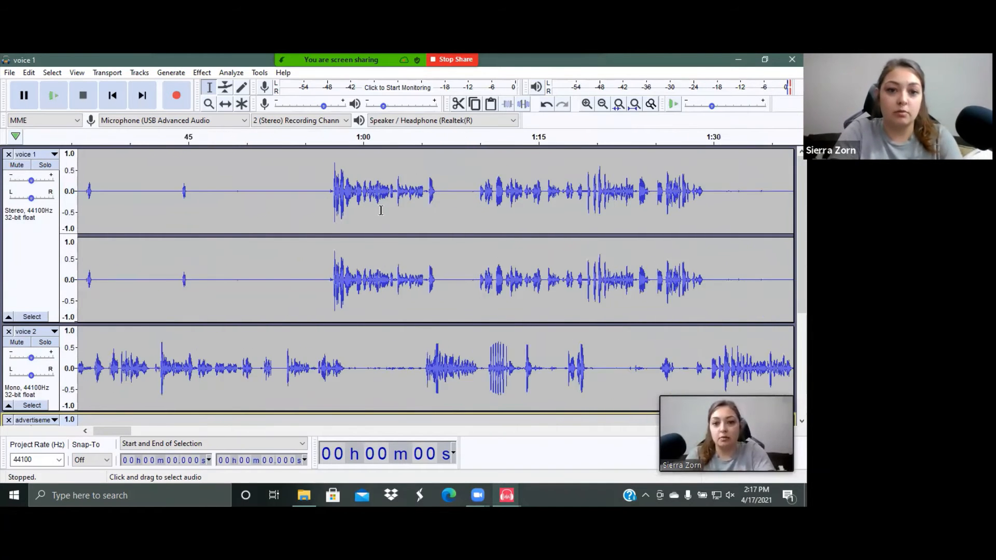
{"action": "scroll", "coordinate": [381, 210], "scroll_direction": "down", "scroll_amount": 1}
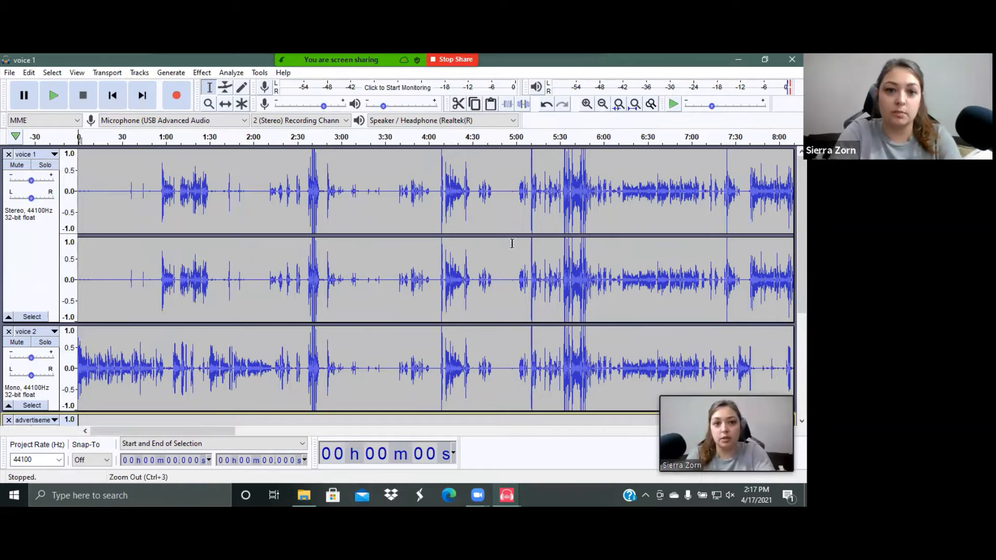
{"action": "scroll", "coordinate": [424, 230], "scroll_direction": "down", "scroll_amount": 1}
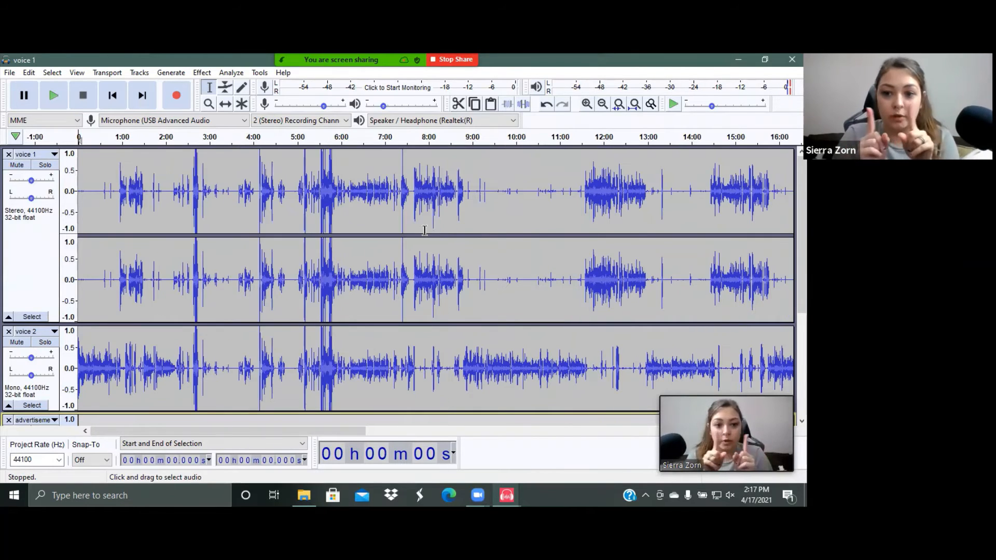
{"action": "scroll", "coordinate": [243, 334], "scroll_direction": "down", "scroll_amount": 2}
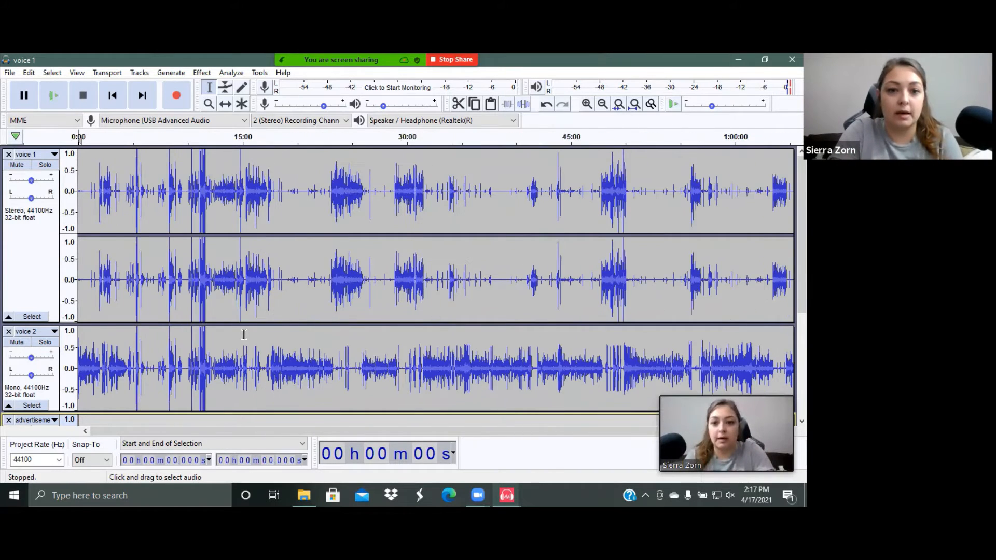
{"action": "scroll", "coordinate": [244, 334], "scroll_direction": "down", "scroll_amount": 1}
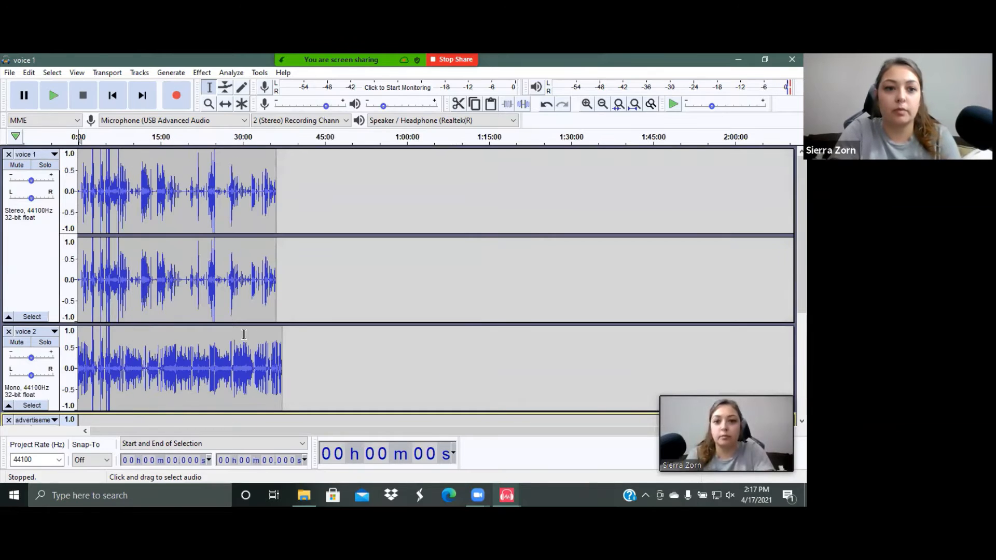
{"action": "scroll", "coordinate": [117, 274], "scroll_direction": "up", "scroll_amount": 1}
{"action": "scroll", "coordinate": [118, 273], "scroll_direction": "up", "scroll_amount": 2}
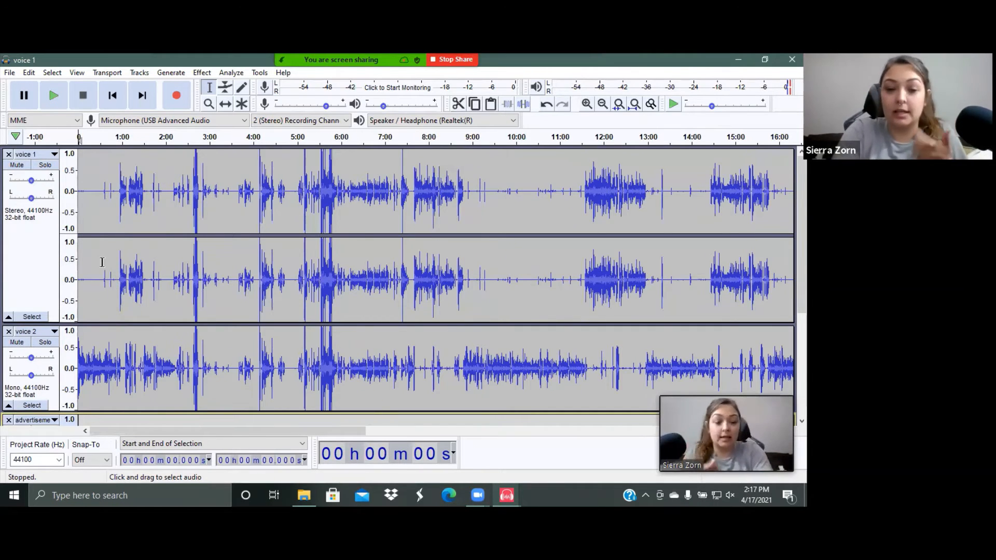
- Import the intro audio file from the abc123 youtube folder into the project as its own track
{"action": "left_click", "coordinate": [10, 73]}
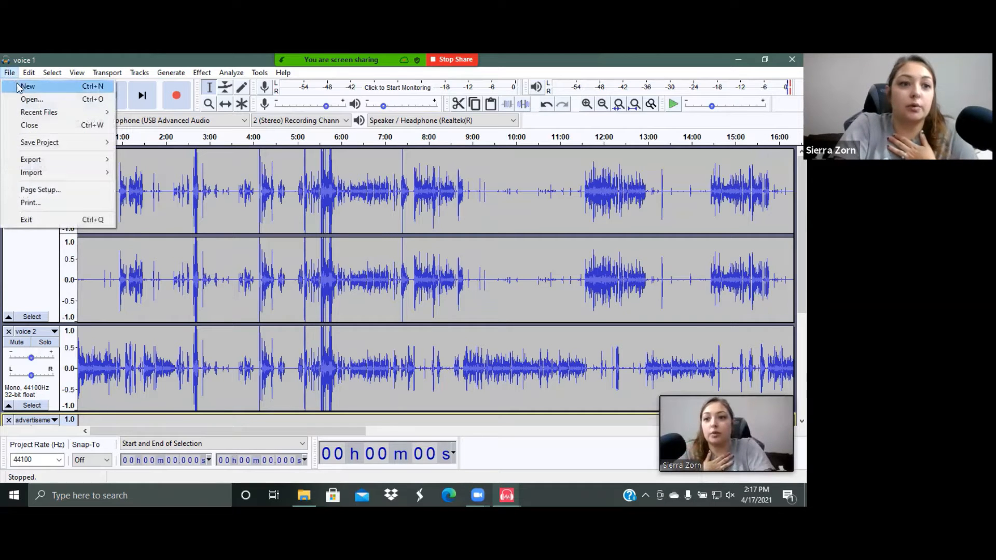
{"action": "mouse_move", "coordinate": [54, 175]}
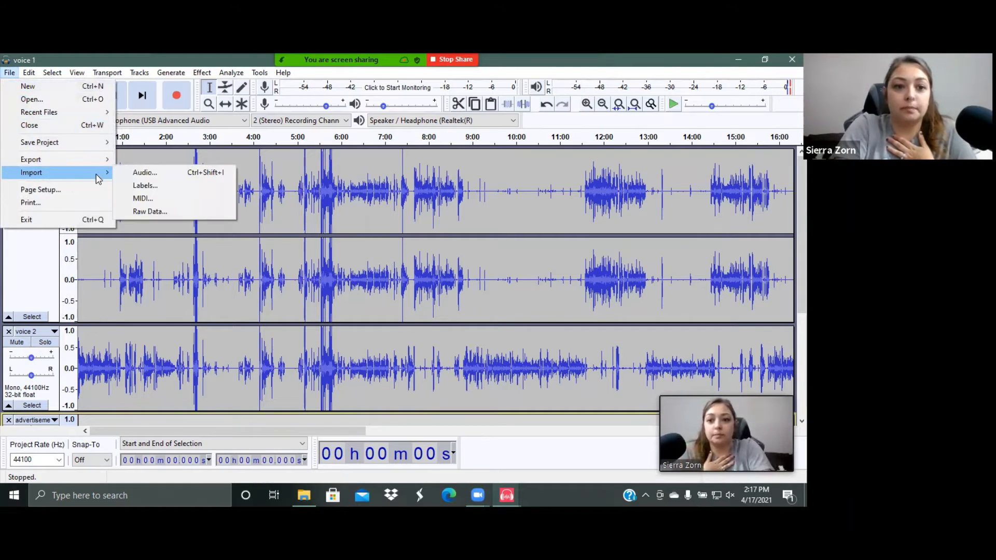
{"action": "left_click", "coordinate": [127, 174]}
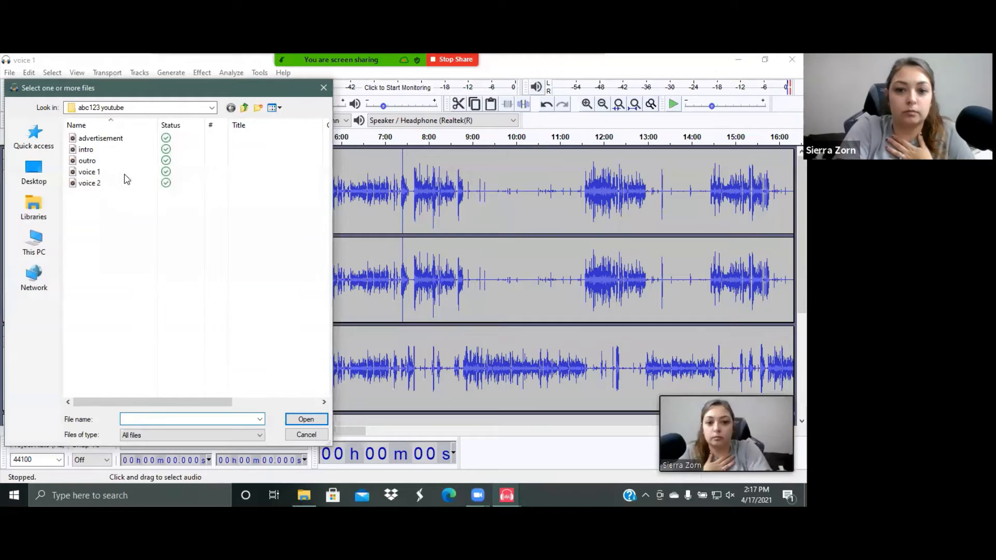
{"action": "left_click", "coordinate": [106, 142]}
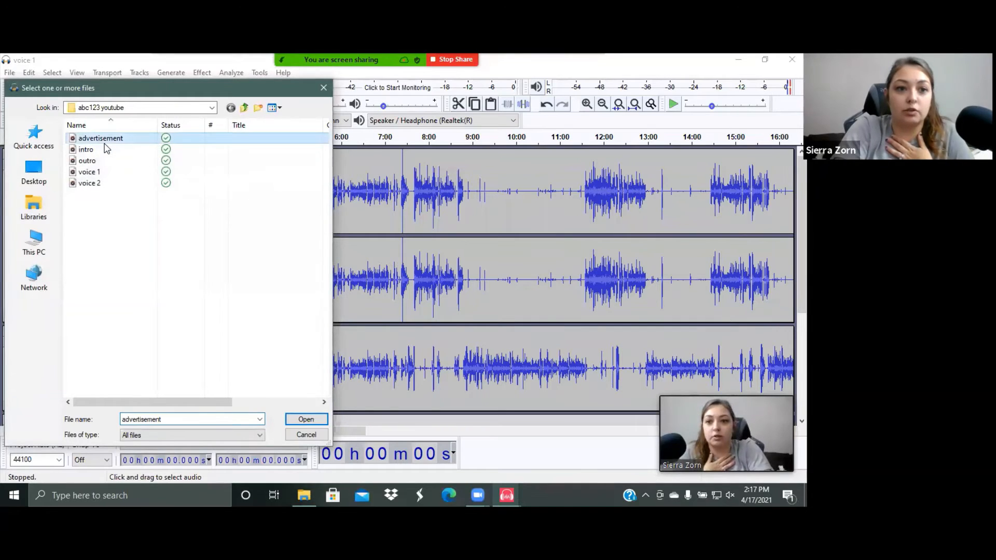
{"action": "left_click", "coordinate": [107, 151]}
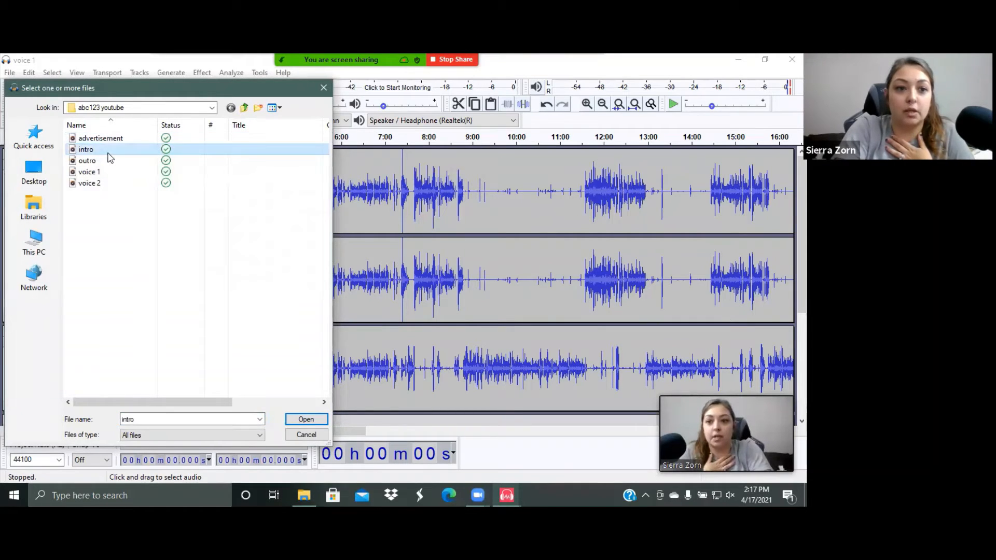
{"action": "left_click", "coordinate": [316, 421]}
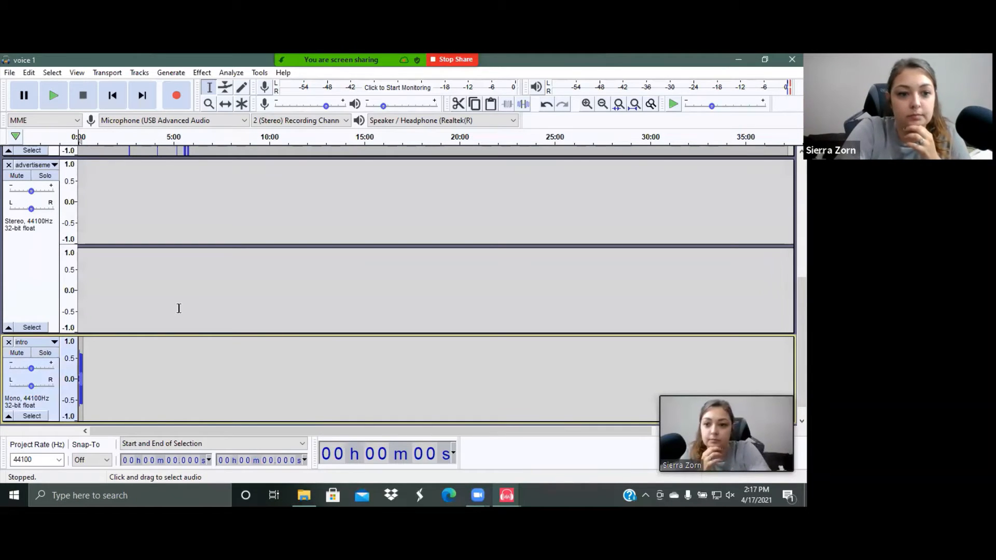
{"action": "scroll", "coordinate": [82, 359], "scroll_direction": "up", "scroll_amount": 3}
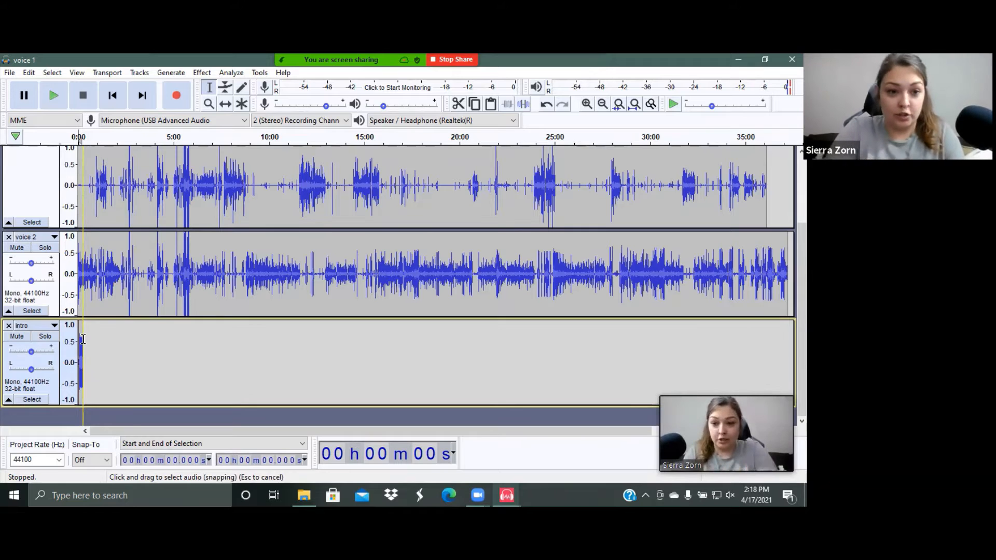
- Copy the blank stretch from 17.205 s to 41.385 s of the intro track and insert it at the start of voice 2
{"action": "scroll", "coordinate": [155, 287], "scroll_direction": "up", "scroll_amount": 2, "text": "ctrl"}
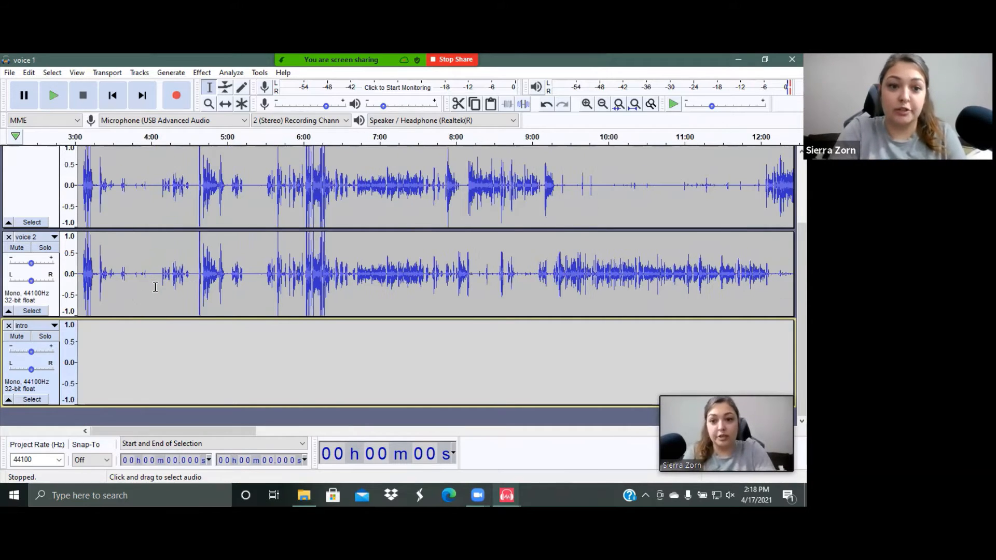
{"action": "scroll", "coordinate": [155, 286], "scroll_direction": "left", "scroll_amount": 9}
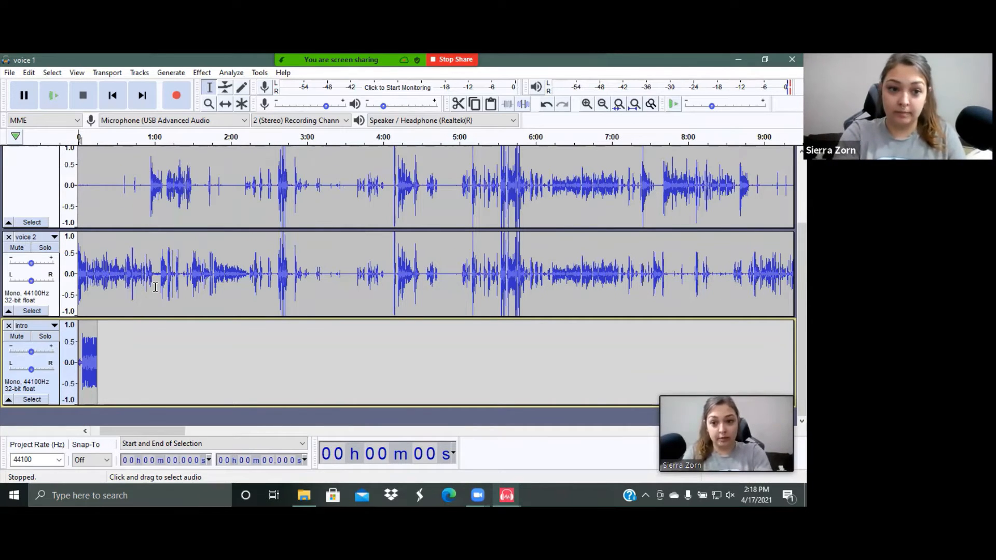
{"action": "scroll", "coordinate": [155, 287], "scroll_direction": "up", "scroll_amount": 2, "text": "ctrl"}
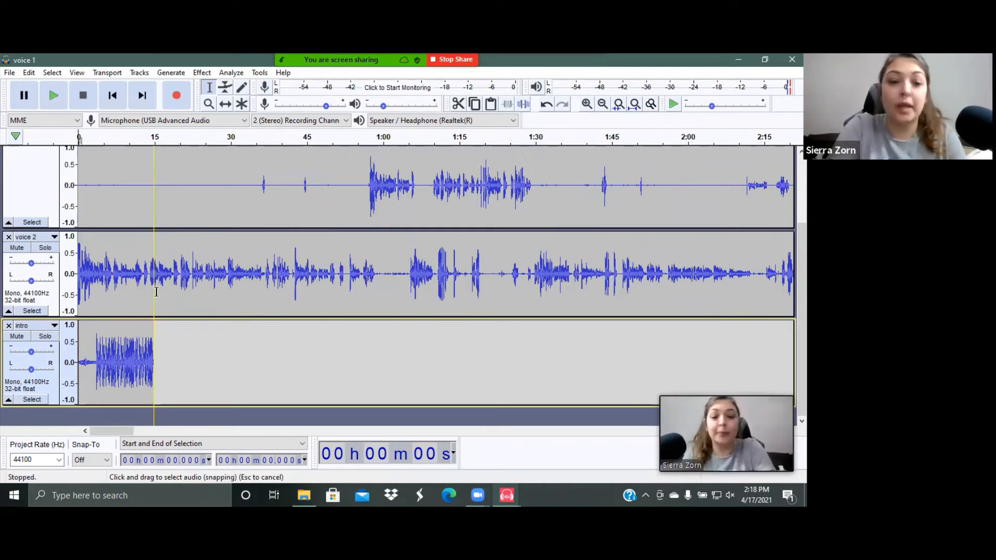
{"action": "left_click_drag", "start_coordinate": [166, 332], "coordinate": [288, 360]}
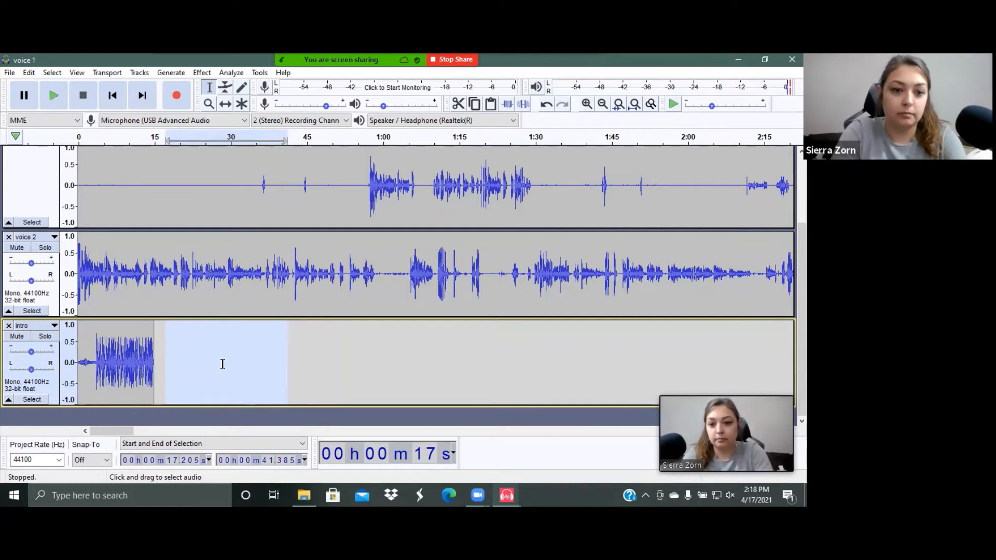
{"action": "left_click", "coordinate": [79, 267]}
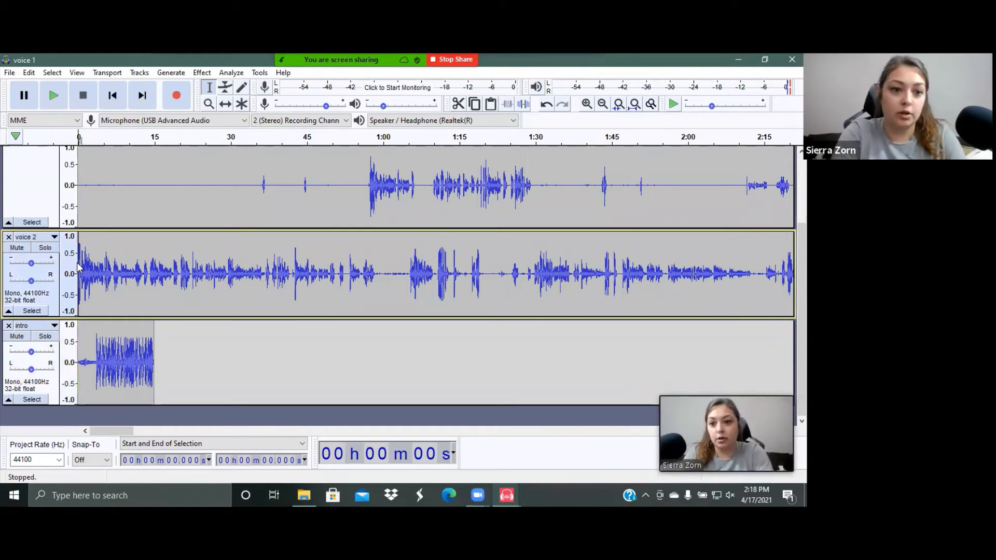
{"action": "key", "text": "ctrl+v"}
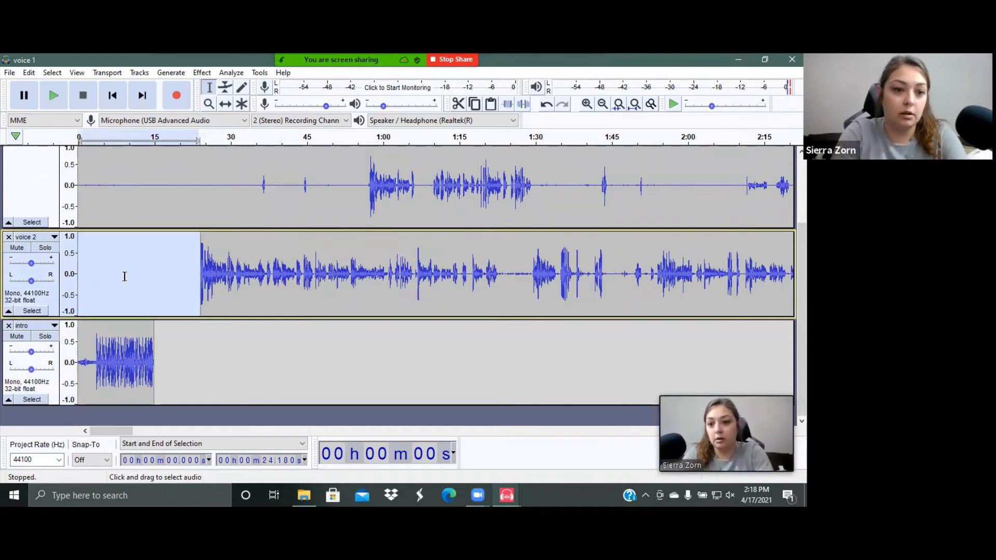
- Insert the same copied blank stretch at the very start of the voice 1 track
{"action": "scroll", "coordinate": [81, 230], "scroll_direction": "up", "scroll_amount": 1}
{"action": "scroll", "coordinate": [77, 223], "scroll_direction": "up", "scroll_amount": 2}
{"action": "left_click", "coordinate": [78, 224]}
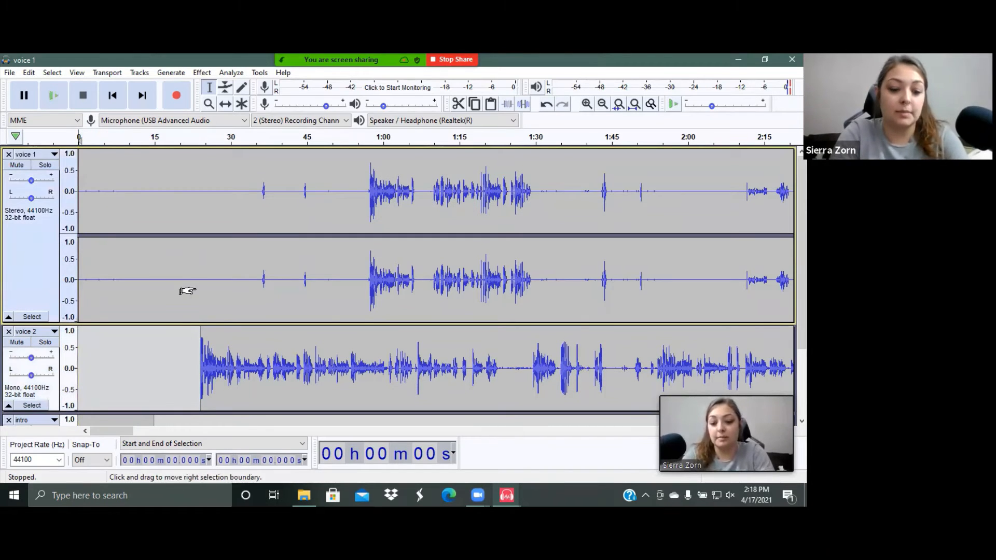
{"action": "key", "text": "ctrl+v"}
- Delete the leading blank space between 12.090 s and 24.180 s from both voice tracks so they start earlier
{"action": "scroll", "coordinate": [197, 287], "scroll_direction": "down", "scroll_amount": 2}
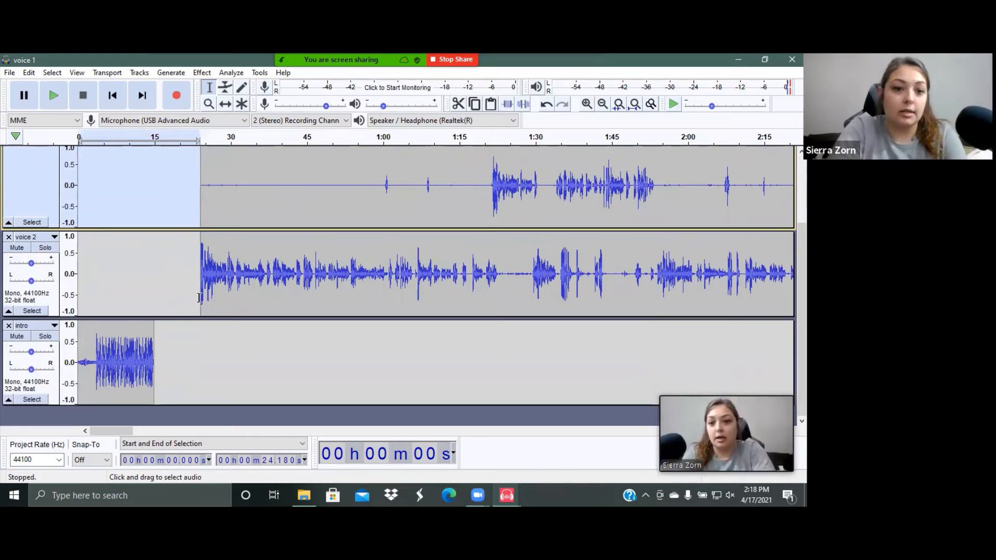
{"action": "left_click_drag", "start_coordinate": [199, 296], "coordinate": [139, 213]}
{"action": "scroll", "coordinate": [166, 327], "scroll_direction": "up", "scroll_amount": 2}
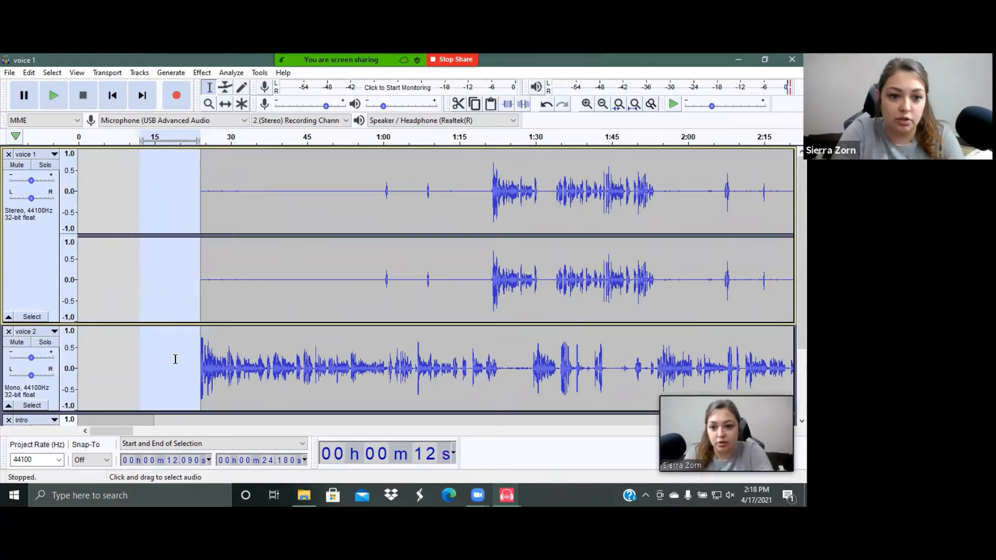
{"action": "scroll", "coordinate": [175, 356], "scroll_direction": "down", "scroll_amount": 2}
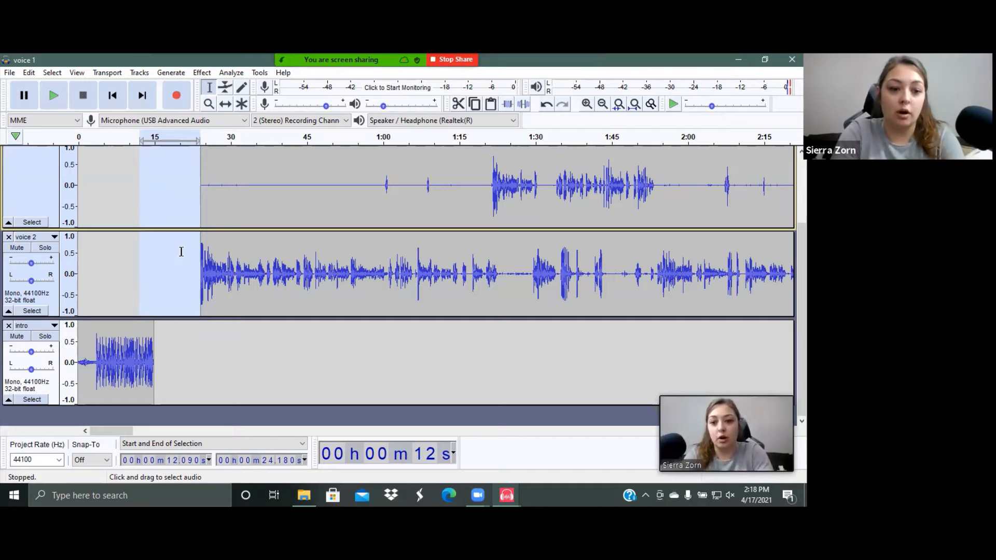
{"action": "key", "text": "Delete"}
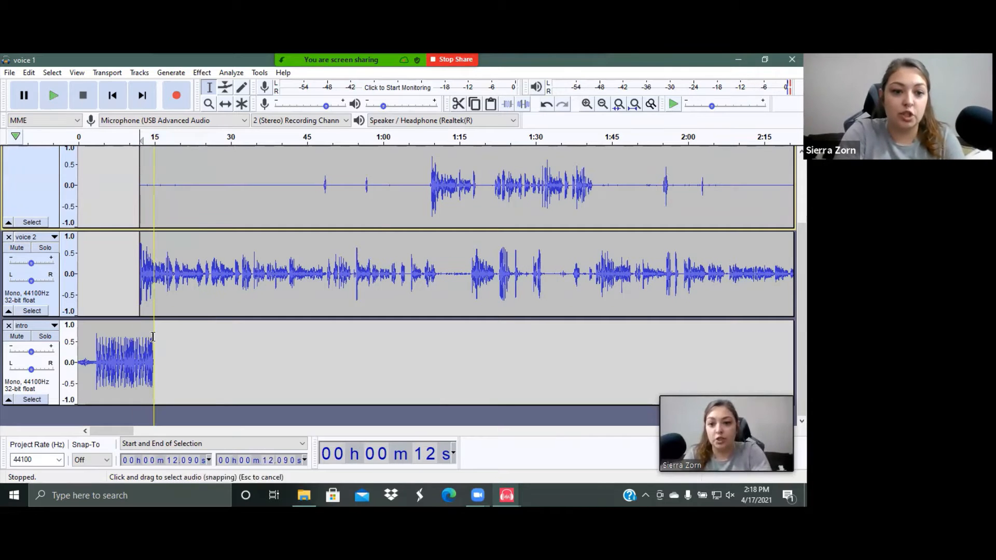
- Try a Fade In followed by a Fade Out on the whole intro clip
{"action": "left_click_drag", "start_coordinate": [151, 337], "coordinate": [72, 365]}
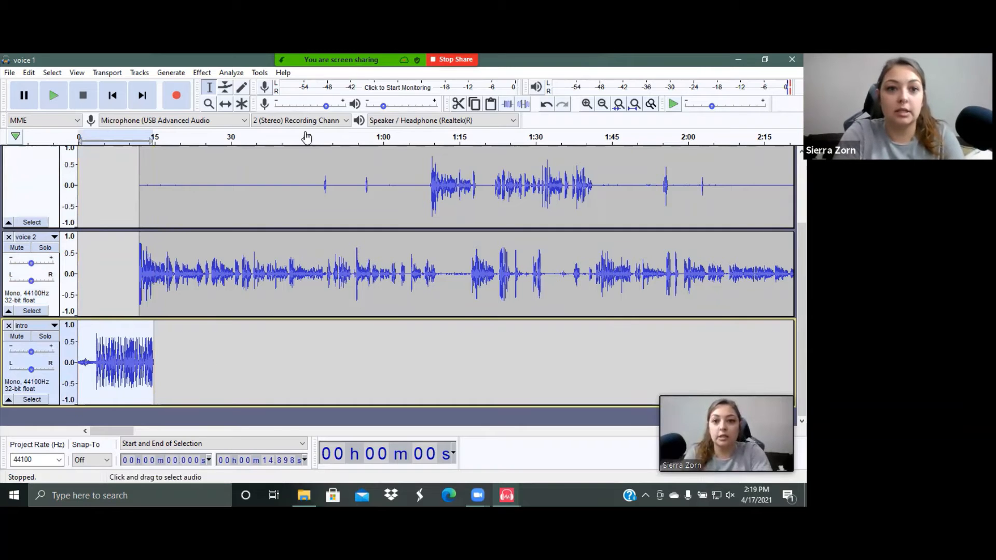
{"action": "left_click", "coordinate": [201, 73]}
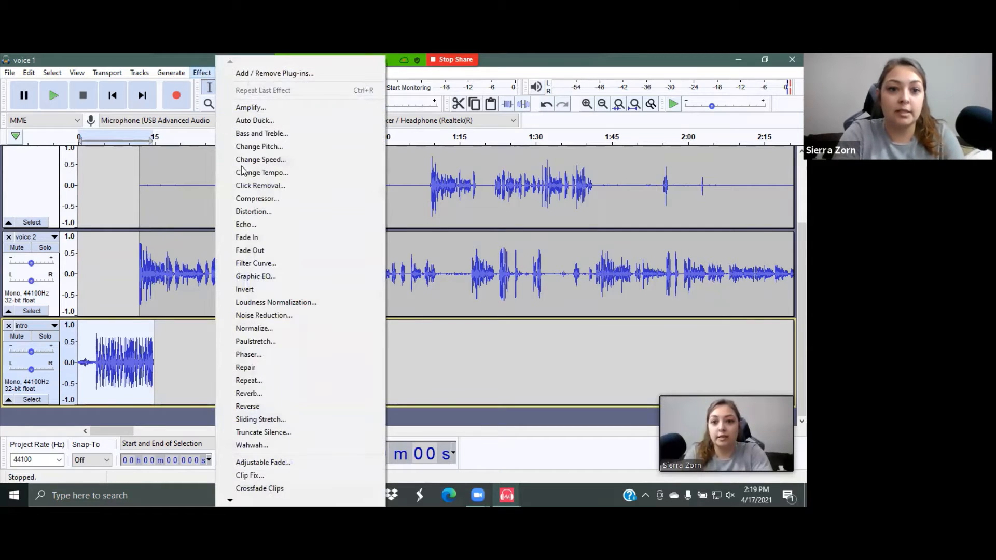
{"action": "left_click", "coordinate": [251, 236]}
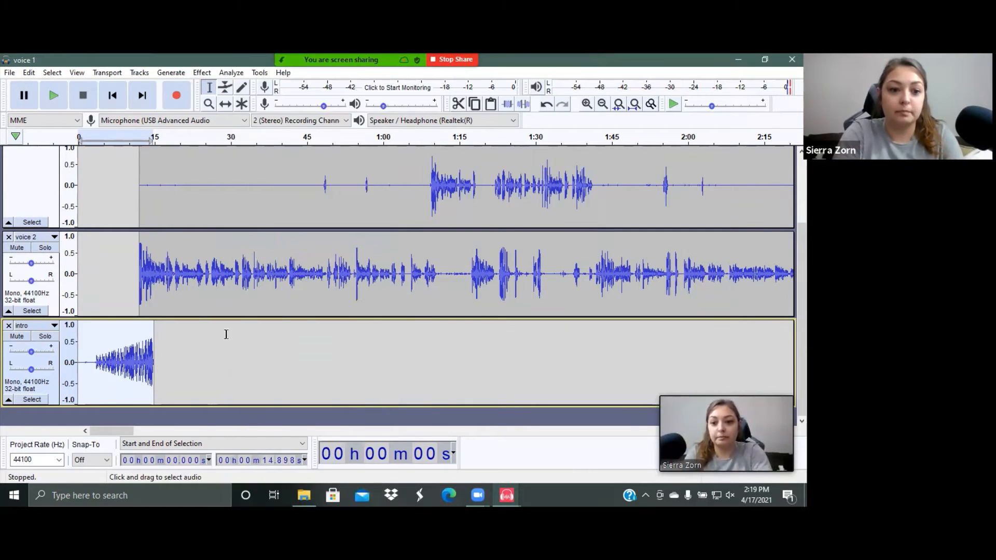
{"action": "left_click", "coordinate": [202, 73]}
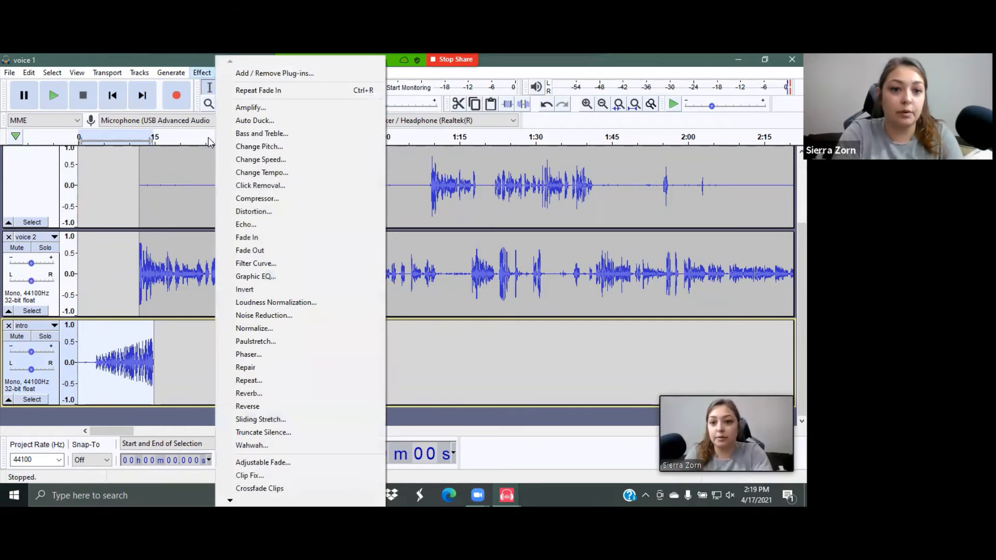
{"action": "left_click", "coordinate": [259, 250]}
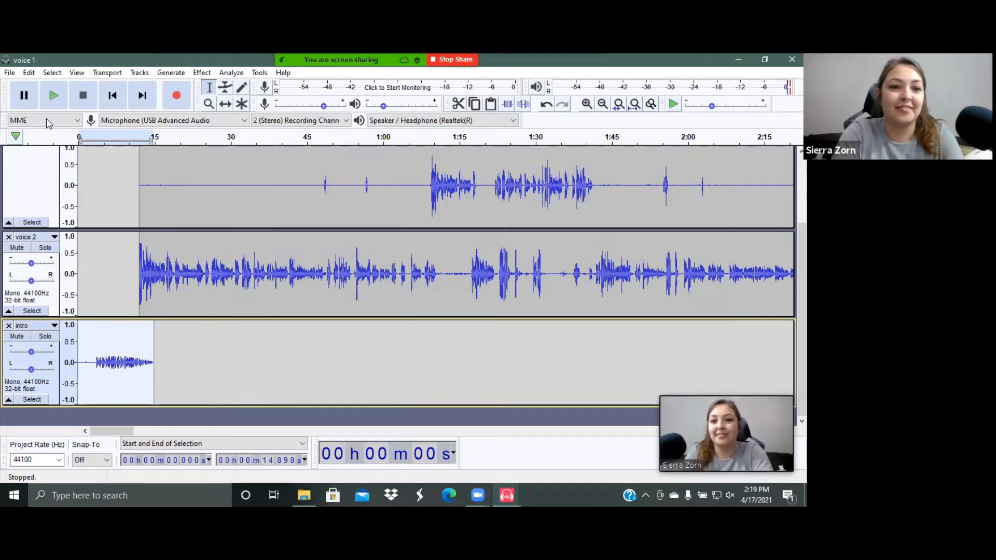
- Undo both the Fade Out and the Fade In on the intro clip
{"action": "left_click", "coordinate": [28, 72]}
{"action": "left_click", "coordinate": [35, 85]}
{"action": "left_click", "coordinate": [28, 72]}
{"action": "left_click", "coordinate": [35, 85]}
- Apply only a Fade Out to the entire intro clip and clear the selection
{"action": "left_click", "coordinate": [201, 73]}
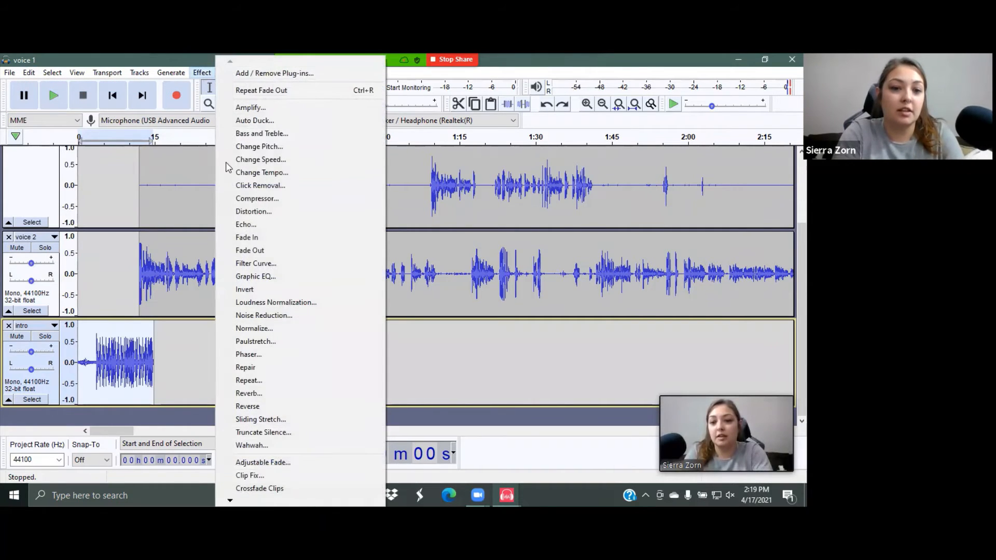
{"action": "left_click", "coordinate": [257, 251]}
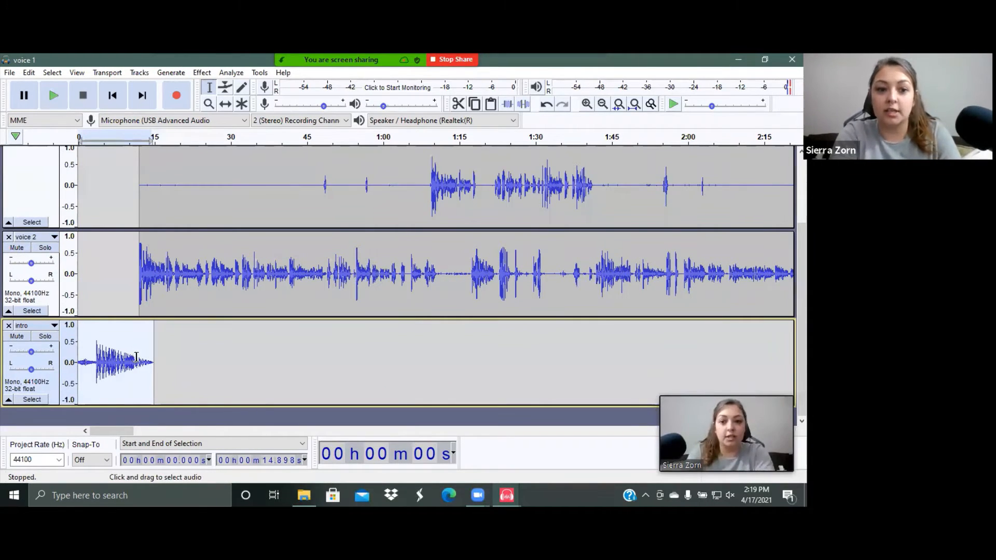
{"action": "left_click", "coordinate": [373, 338]}
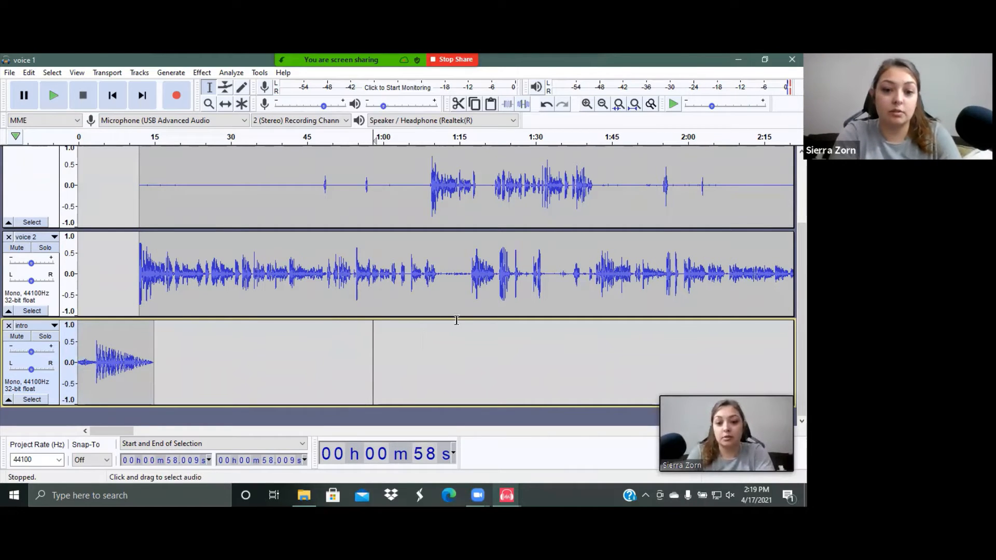
- Delete the surplus ending of voice 2 past the end of voice 1, from 36:18.411 to 37:25.944, across both voice tracks
{"action": "scroll", "coordinate": [332, 362], "scroll_direction": "down", "scroll_amount": 3}
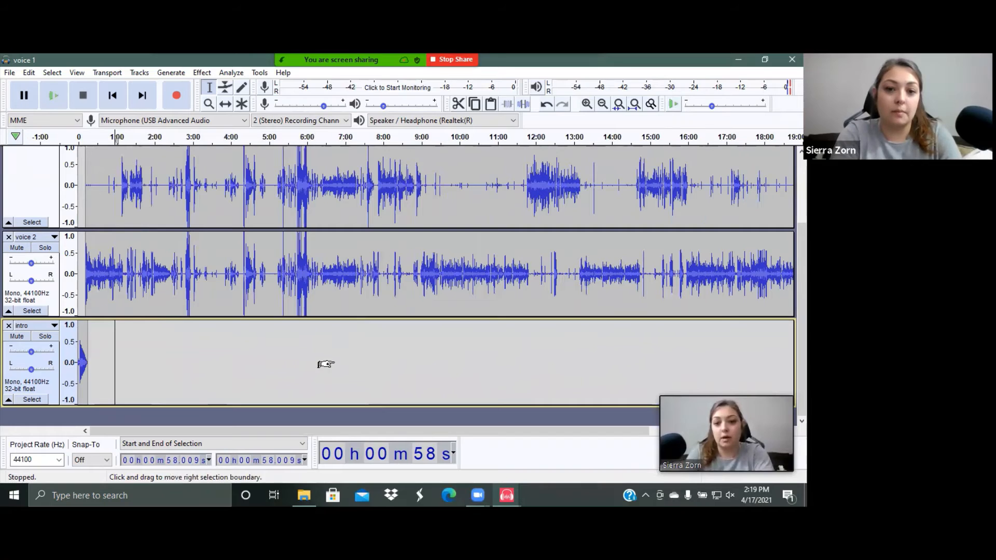
{"action": "scroll", "coordinate": [332, 362], "scroll_direction": "down", "scroll_amount": 2}
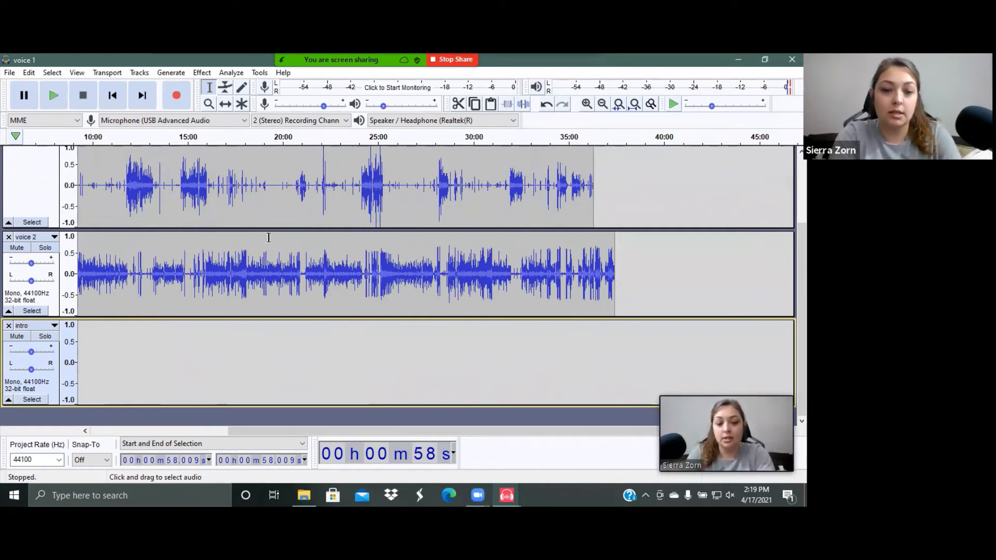
{"action": "left_click_drag", "start_coordinate": [593, 207], "coordinate": [608, 289]}
{"action": "scroll", "coordinate": [619, 267], "scroll_direction": "up", "scroll_amount": 2}
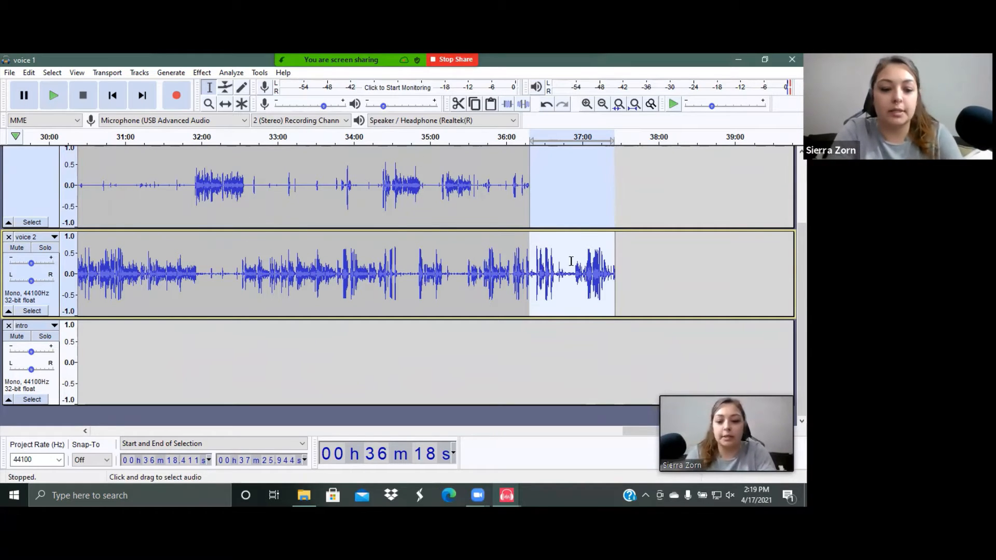
{"action": "key", "text": "Delete"}
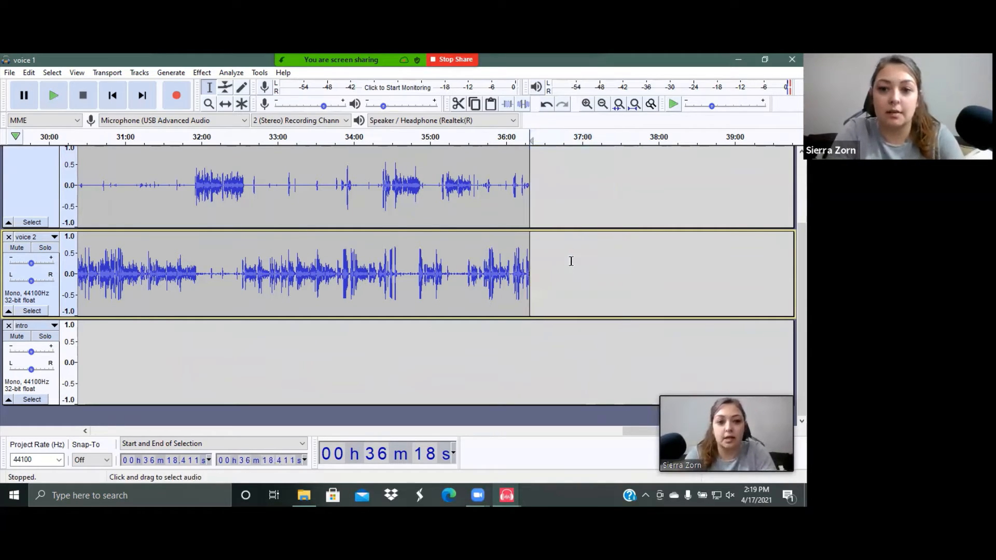
{"action": "left_click", "coordinate": [552, 301]}
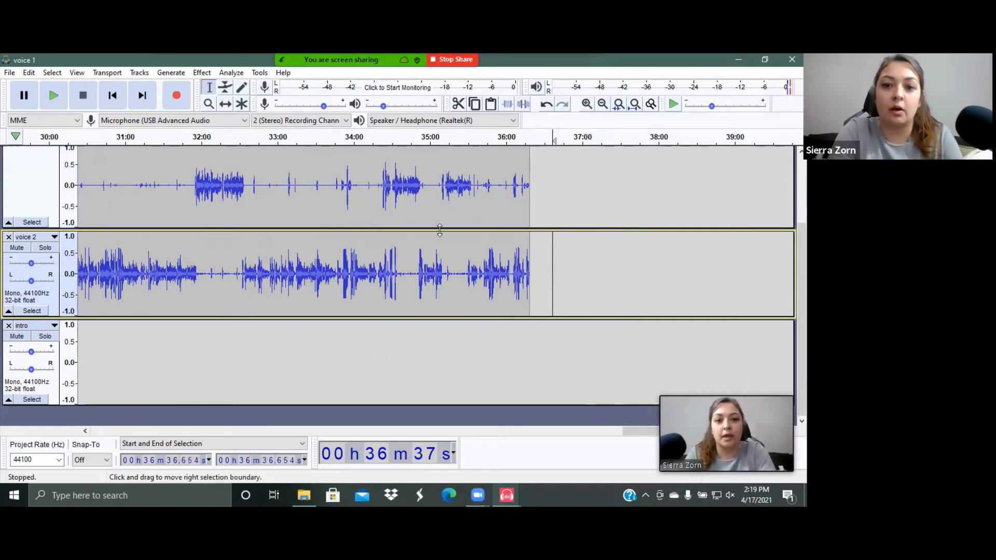
- Import the outro audio file from the abc123 youtube folder as a new track below the intro
{"action": "left_click", "coordinate": [29, 72]}
{"action": "mouse_move", "coordinate": [10, 75]}
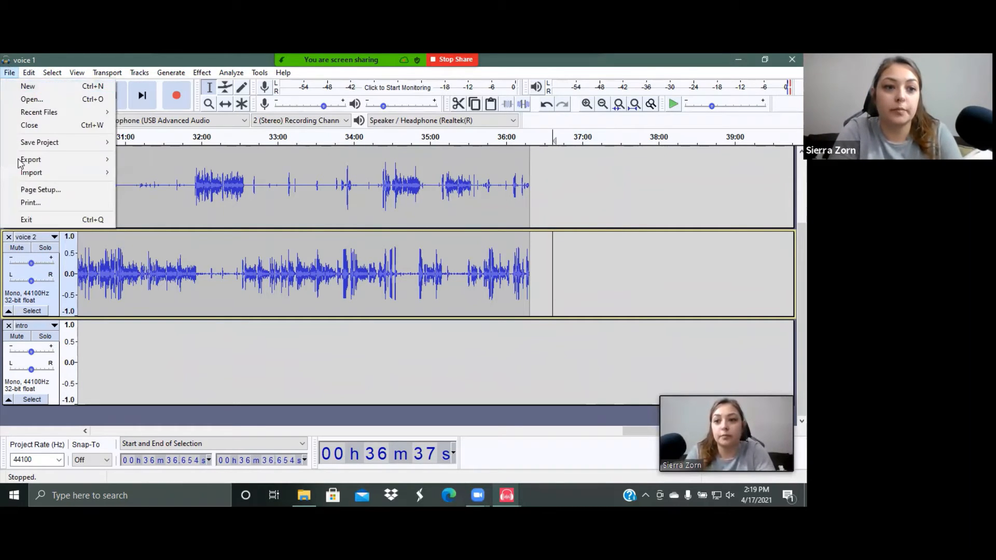
{"action": "mouse_move", "coordinate": [21, 172]}
{"action": "left_click", "coordinate": [123, 170]}
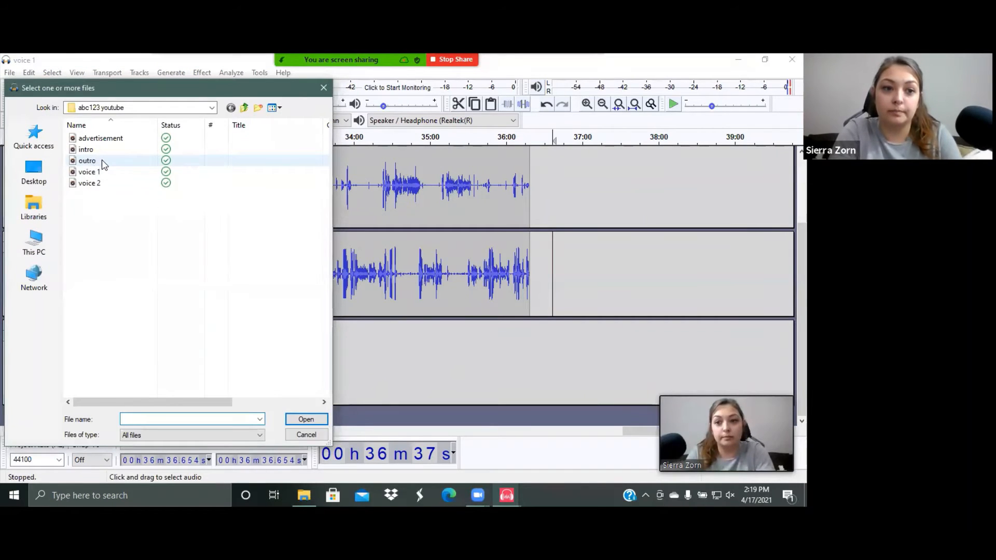
{"action": "double_click", "coordinate": [102, 160]}
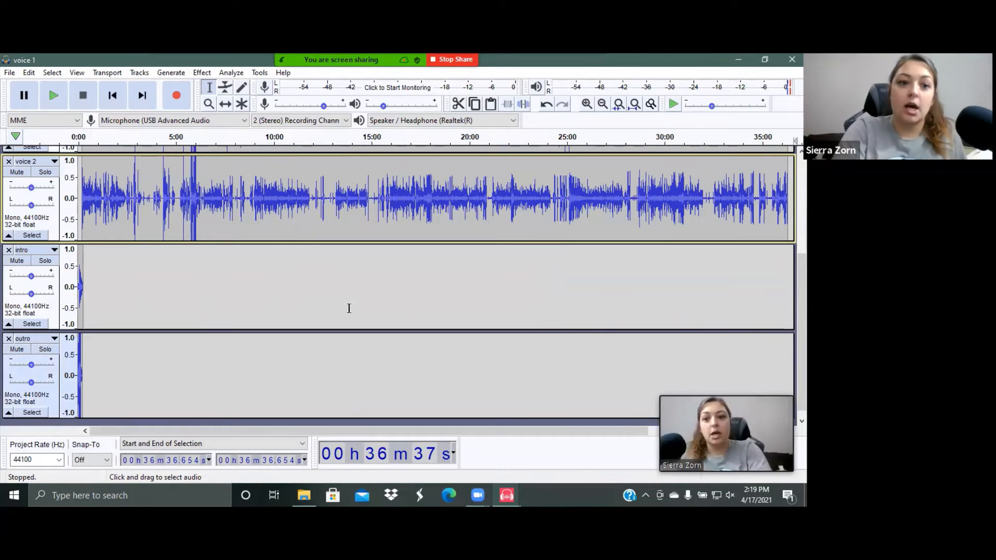
{"action": "scroll", "coordinate": [349, 308], "scroll_direction": "down", "scroll_amount": 1}
{"action": "left_click", "coordinate": [154, 360]}
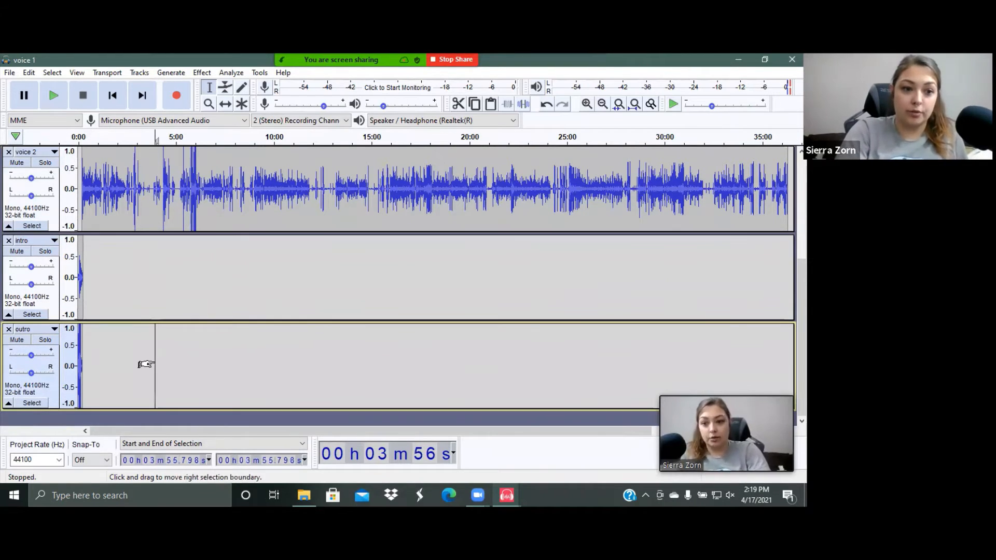
- Copy the silence from 00:13.576 to 31:44.522 on the outro track and paste it at the track's start, ahead of the clip
{"action": "left_click_drag", "start_coordinate": [82, 346], "coordinate": [690, 363]}
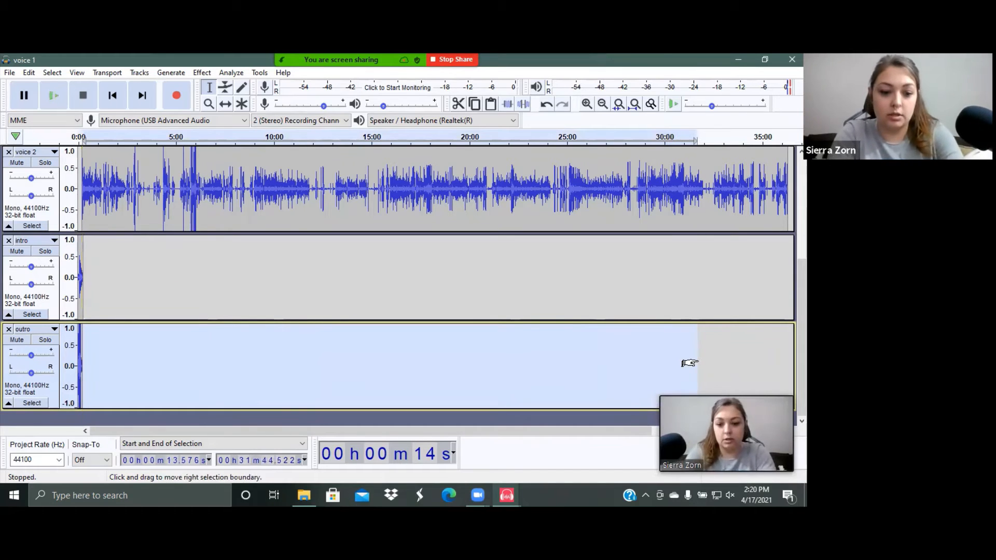
{"action": "left_click", "coordinate": [78, 345]}
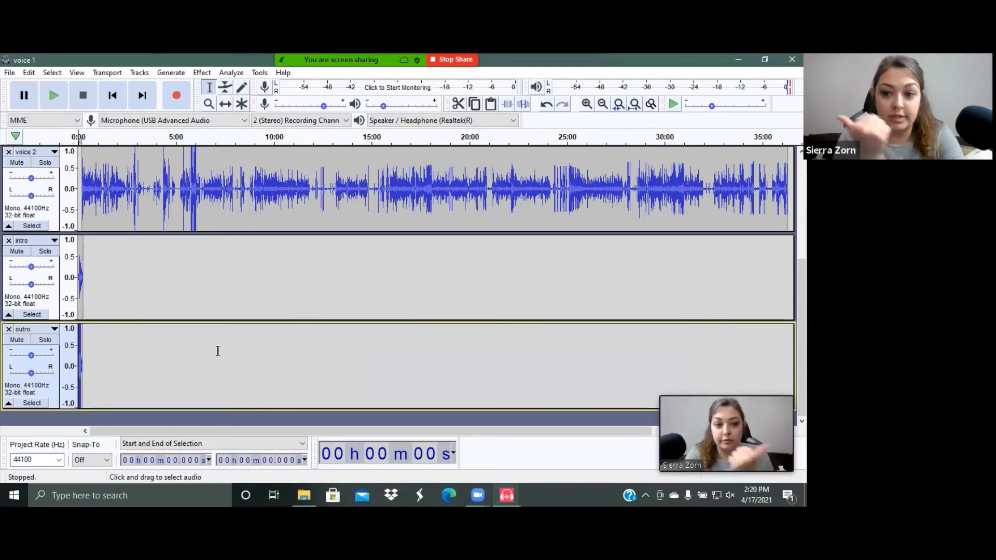
{"action": "key", "text": "ctrl+v"}
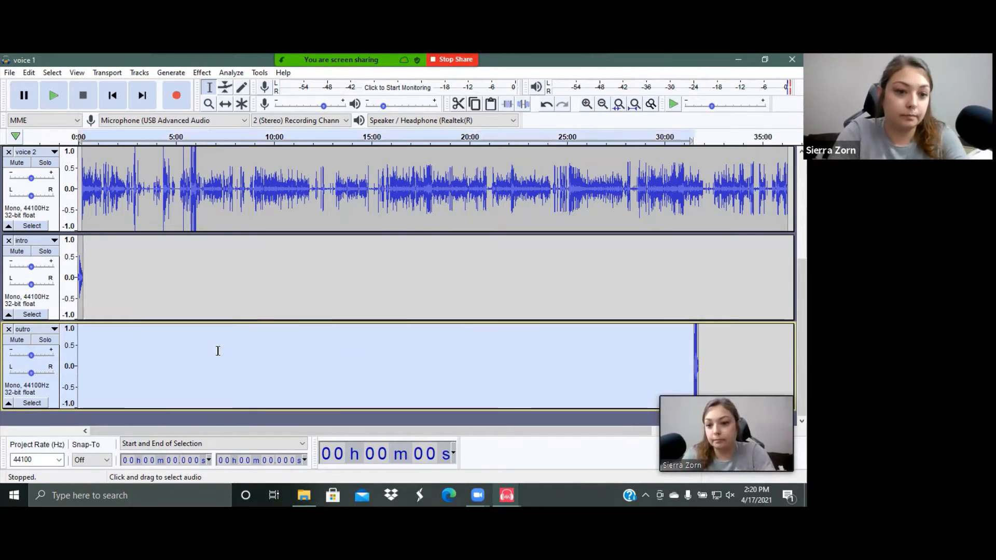
- Copy the silence from 27:36.028 to 30:46.480 on the outro track and paste it twice ahead of the clip, past the voices' end
{"action": "scroll", "coordinate": [560, 328], "scroll_direction": "right", "scroll_amount": 6}
{"action": "left_click", "coordinate": [475, 346]}
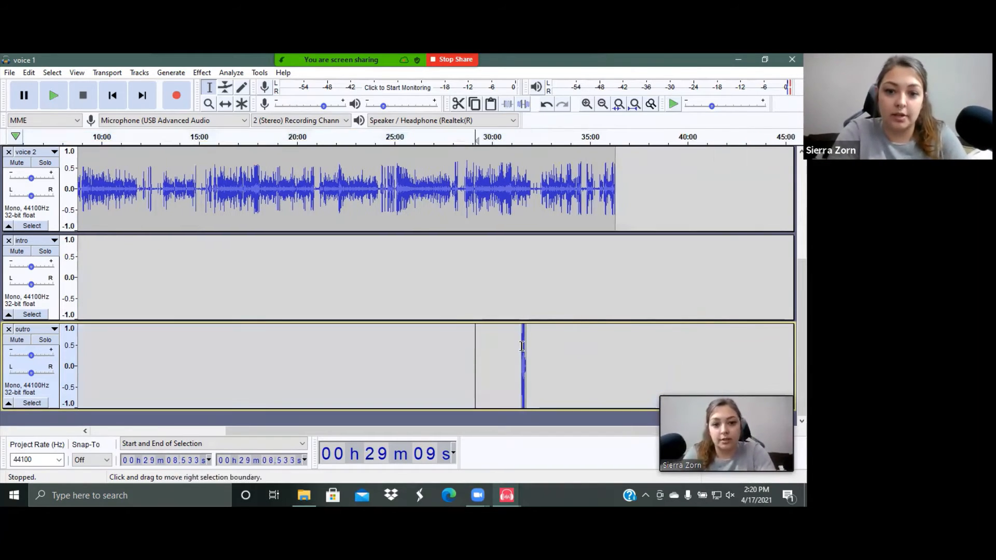
{"action": "left_click_drag", "start_coordinate": [506, 345], "coordinate": [446, 346]}
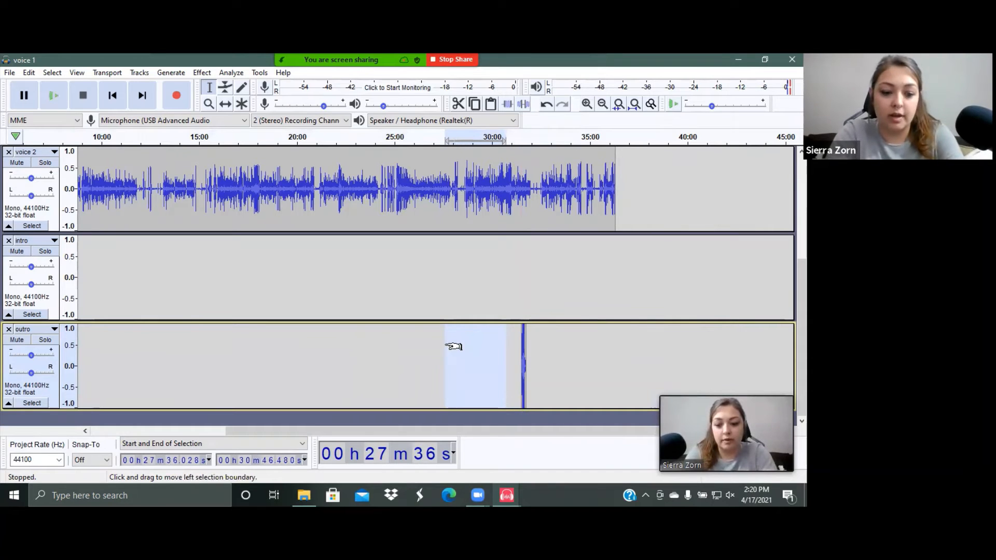
{"action": "left_click", "coordinate": [434, 346]}
{"action": "key", "text": "ctrl+v"}
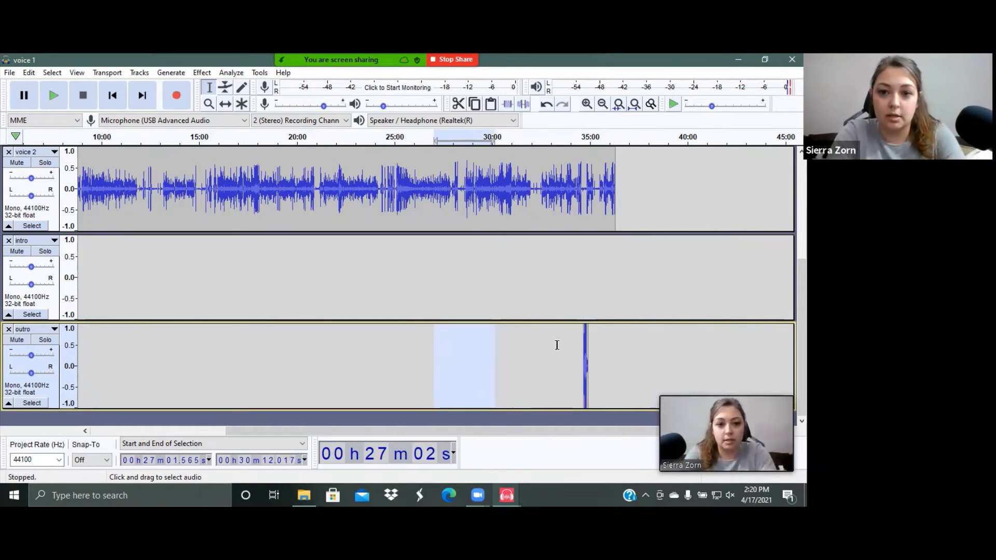
{"action": "left_click", "coordinate": [558, 346]}
{"action": "key", "text": "ctrl+v"}
{"action": "left_click", "coordinate": [711, 252]}
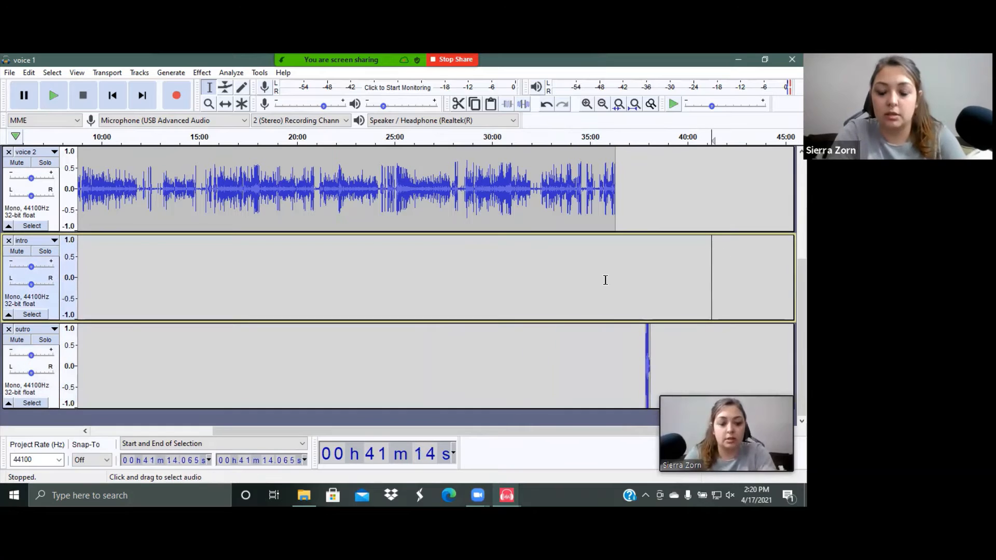
- Cut the surplus silence from 36:17.050 to 37:51.851 on the outro track so the clip starts just before voice 2 ends
{"action": "scroll", "coordinate": [605, 279], "scroll_direction": "up", "scroll_amount": 3, "text": "ctrl"}
{"action": "scroll", "coordinate": [604, 279], "scroll_direction": "right", "scroll_amount": 5}
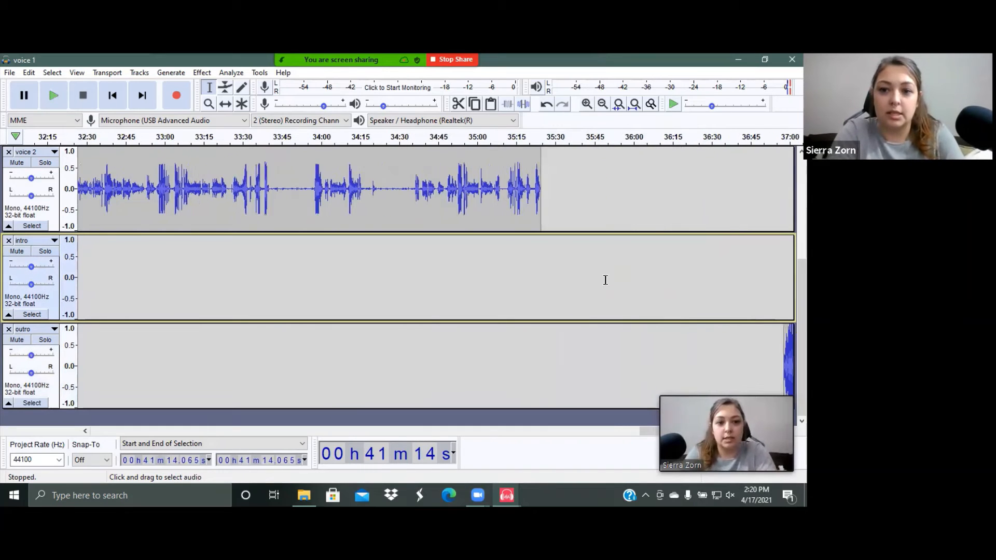
{"action": "left_click_drag", "start_coordinate": [715, 340], "coordinate": [466, 349]}
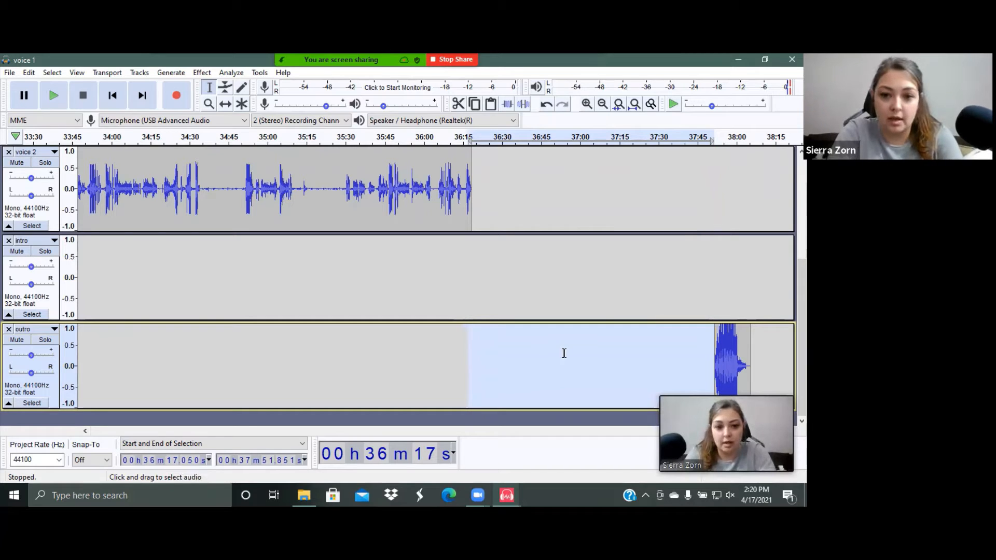
{"action": "left_click", "coordinate": [459, 104]}
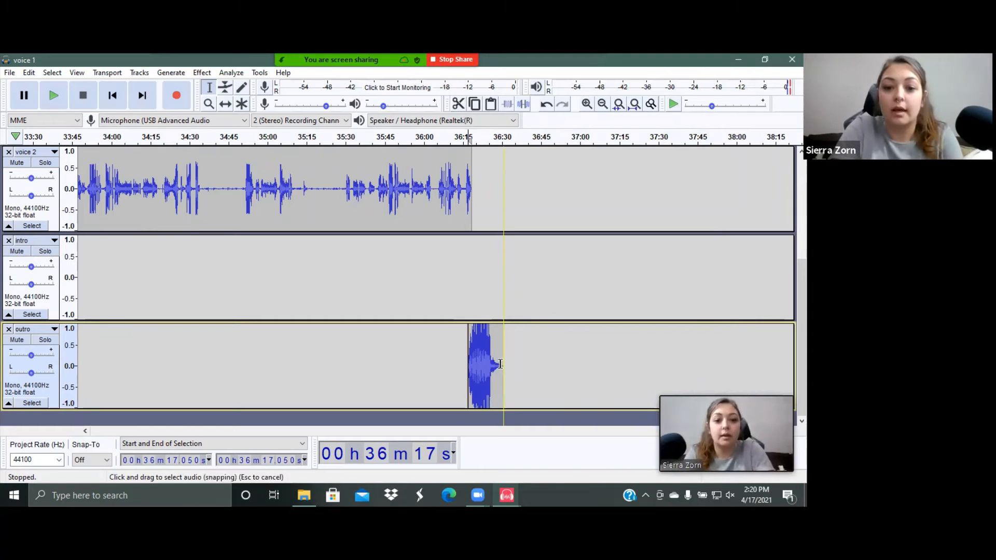
- Apply a Fade In to the entire outro clip
{"action": "left_click_drag", "start_coordinate": [503, 365], "coordinate": [468, 362]}
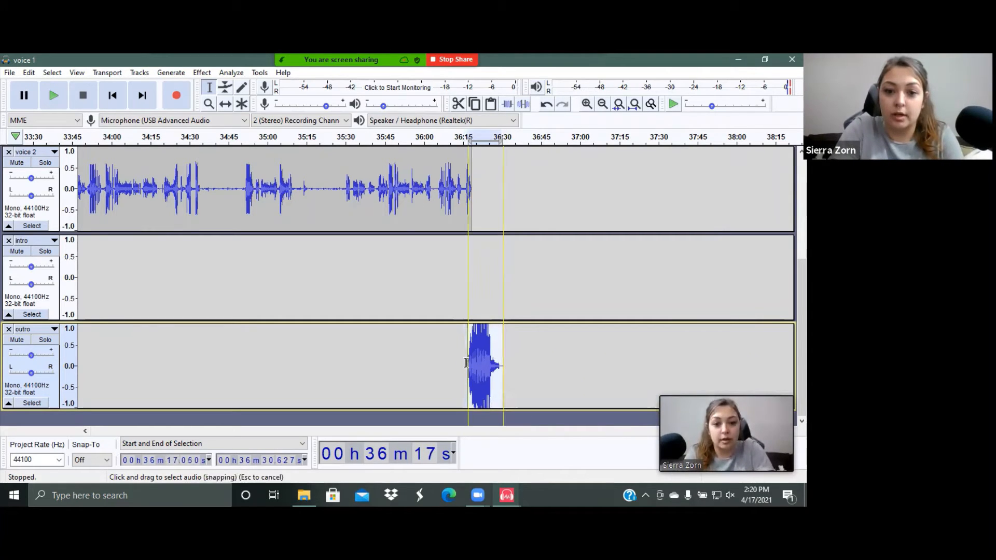
{"action": "left_click", "coordinate": [210, 74]}
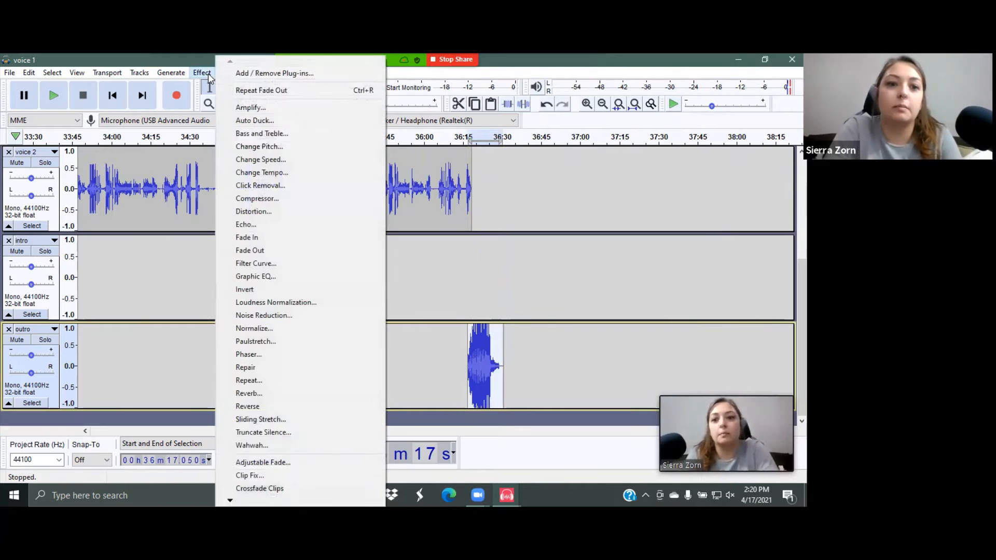
{"action": "left_click", "coordinate": [282, 238]}
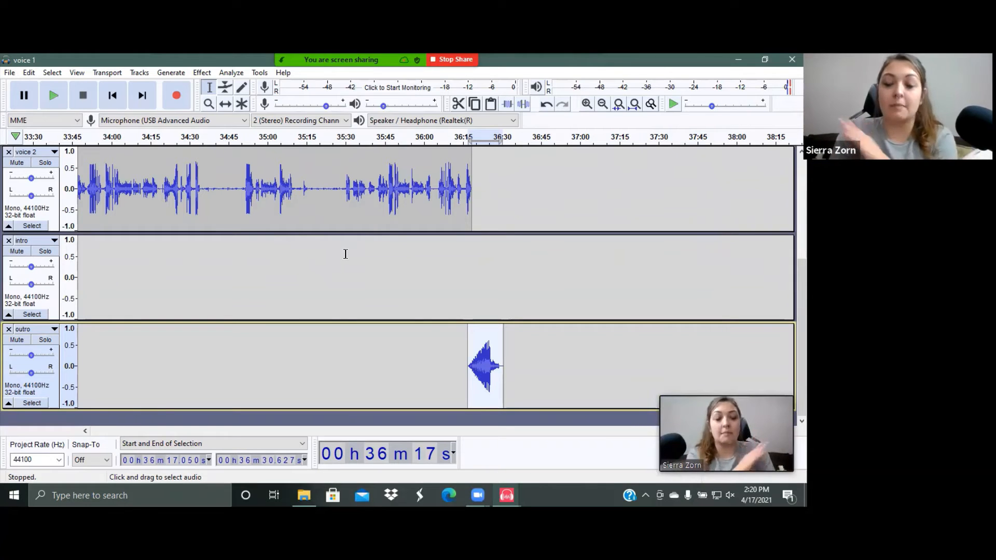
- Delete the section from 35:02.683 to 35:18.328 across the voice 2, intro and outro tracks
{"action": "scroll", "coordinate": [239, 253], "scroll_direction": "left", "scroll_amount": 10}
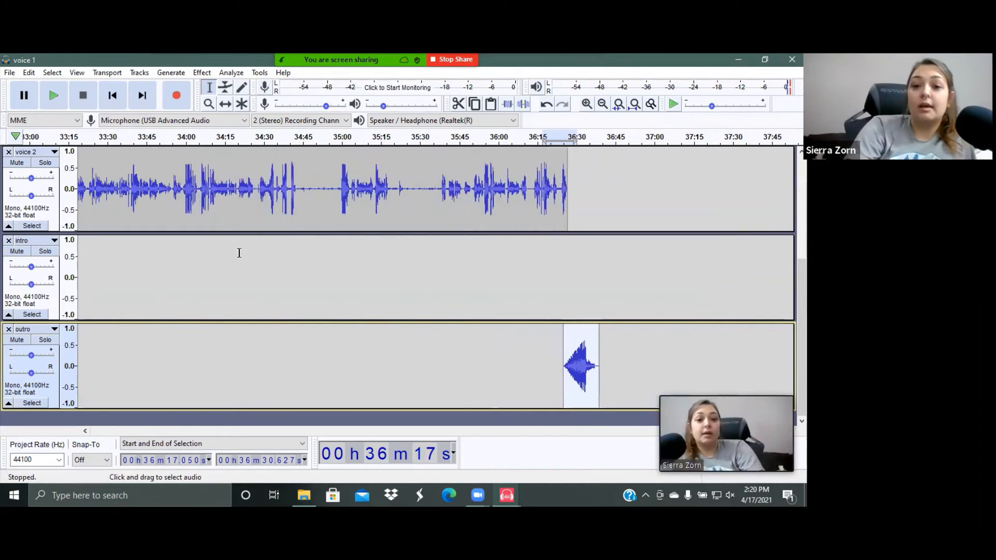
{"action": "scroll", "coordinate": [239, 253], "scroll_direction": "up", "scroll_amount": 3}
{"action": "scroll", "coordinate": [239, 252], "scroll_direction": "right", "scroll_amount": 2}
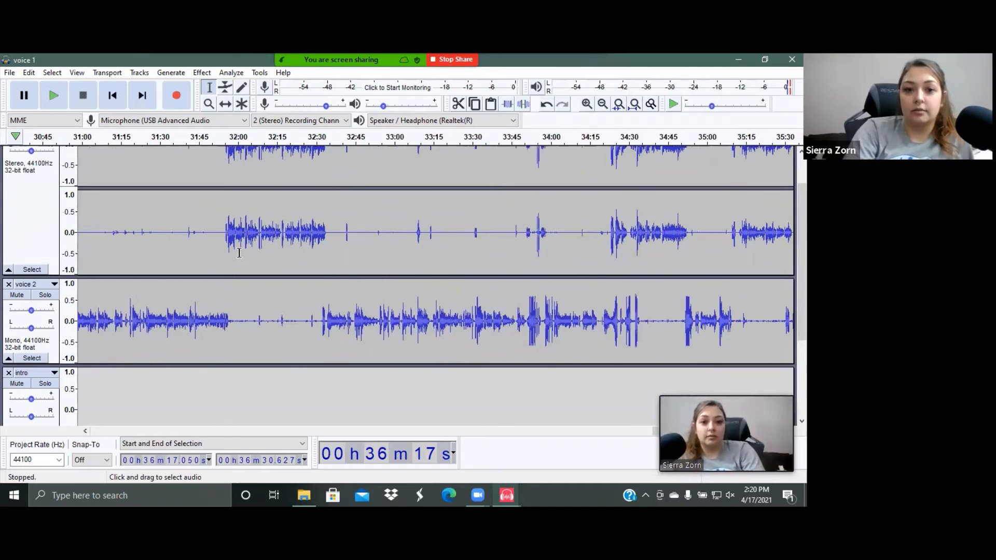
{"action": "scroll", "coordinate": [239, 253], "scroll_direction": "up", "scroll_amount": 3}
{"action": "scroll", "coordinate": [239, 253], "scroll_direction": "right", "scroll_amount": 3}
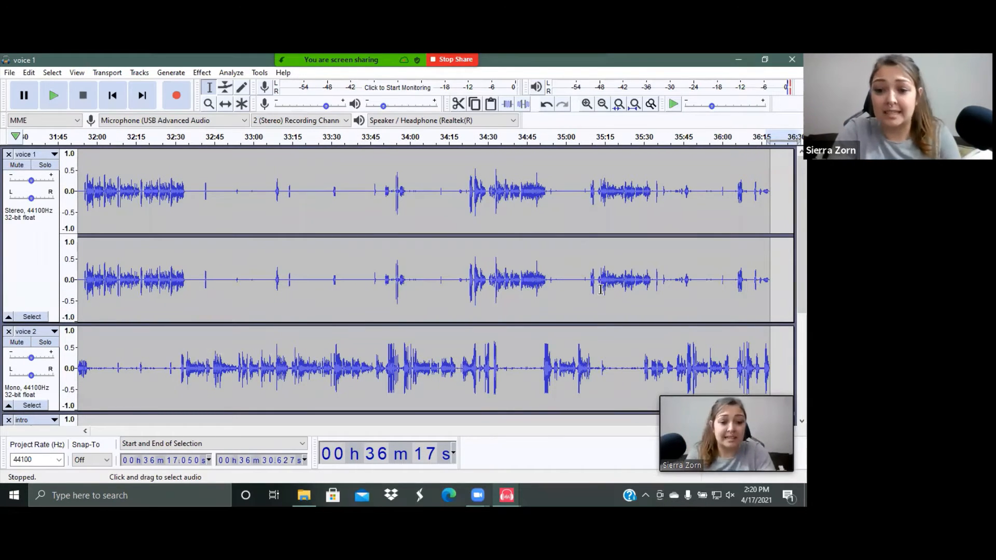
{"action": "scroll", "coordinate": [600, 290], "scroll_direction": "down", "scroll_amount": 6}
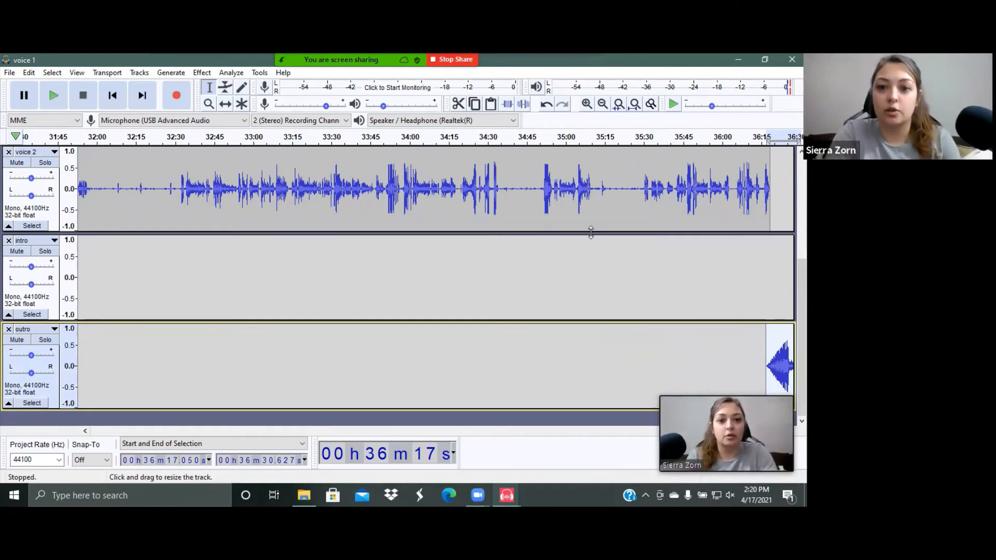
{"action": "scroll", "coordinate": [587, 216], "scroll_direction": "up", "scroll_amount": 3}
{"action": "left_click_drag", "start_coordinate": [593, 227], "coordinate": [556, 228]}
{"action": "scroll", "coordinate": [628, 301], "scroll_direction": "down", "scroll_amount": 3}
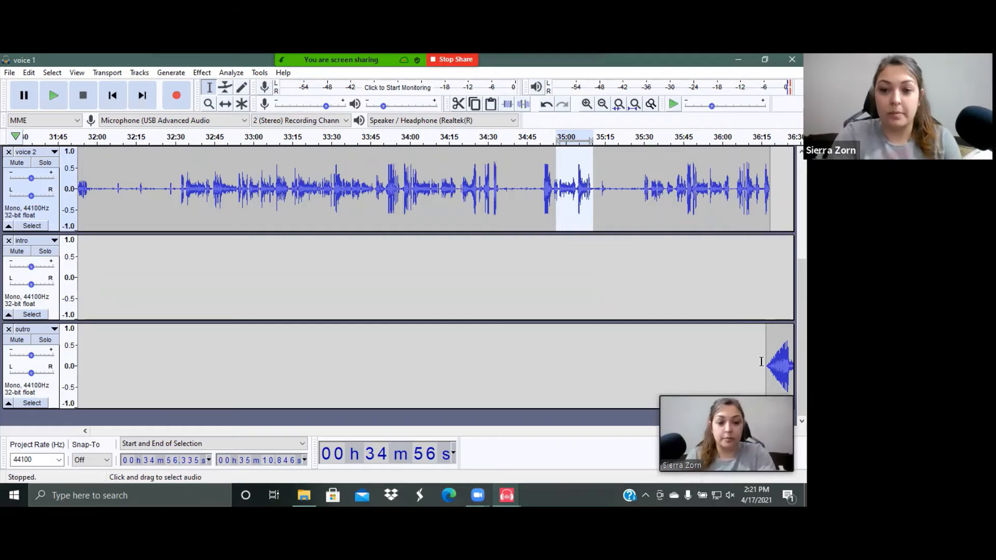
{"action": "left_click_drag", "start_coordinate": [611, 351], "coordinate": [575, 183]}
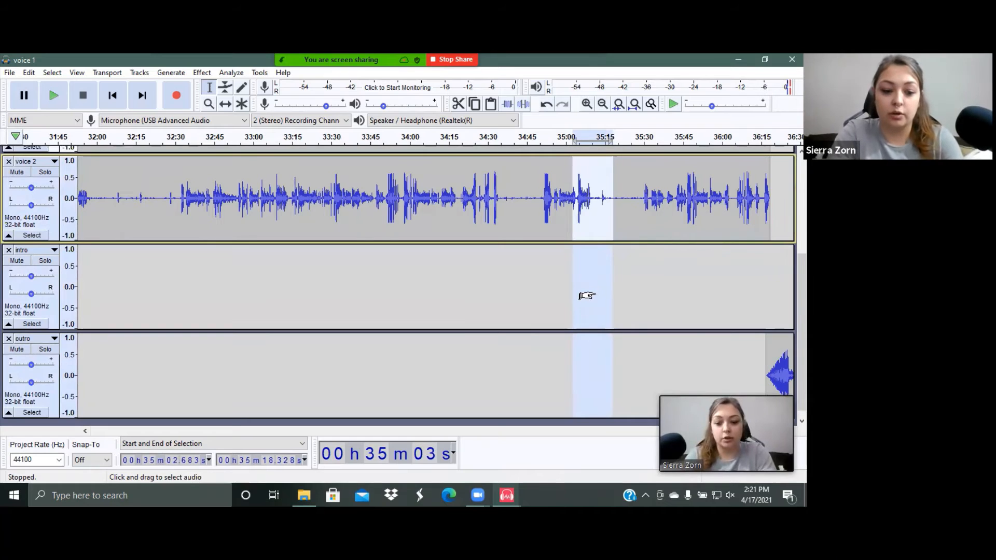
{"action": "key", "text": "Delete"}
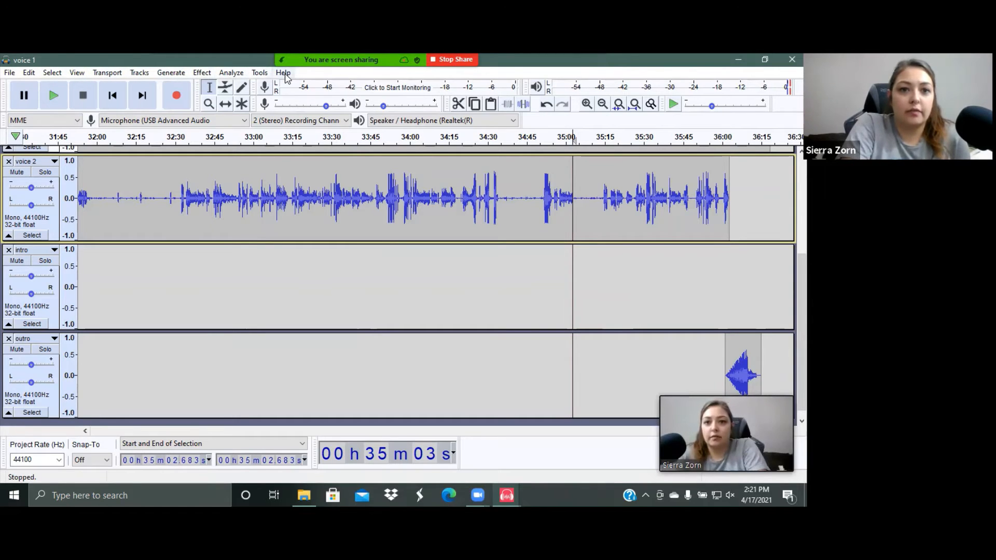
- Raise the playback volume to its maximum
{"action": "scroll", "coordinate": [215, 279], "scroll_direction": "up", "scroll_amount": 5}
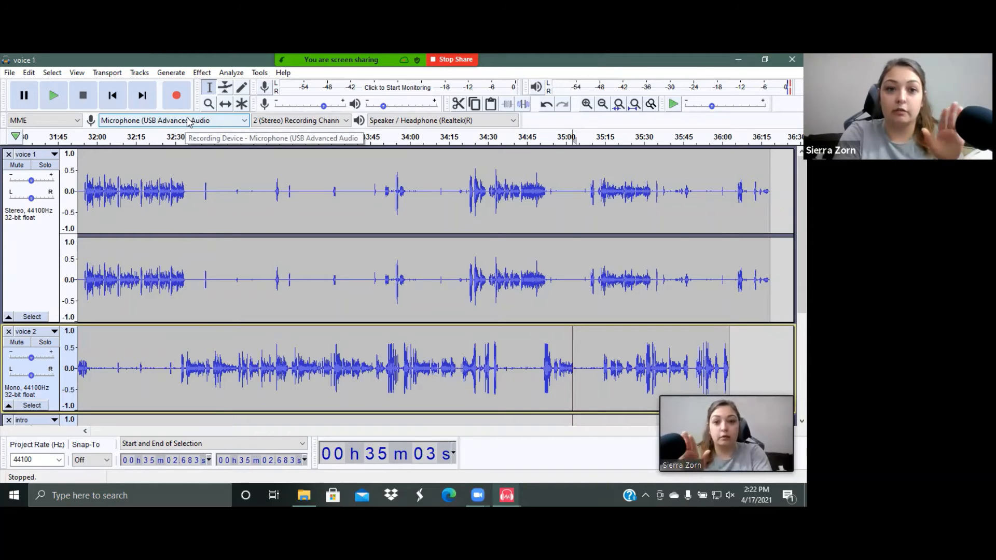
{"action": "mouse_move", "coordinate": [324, 107]}
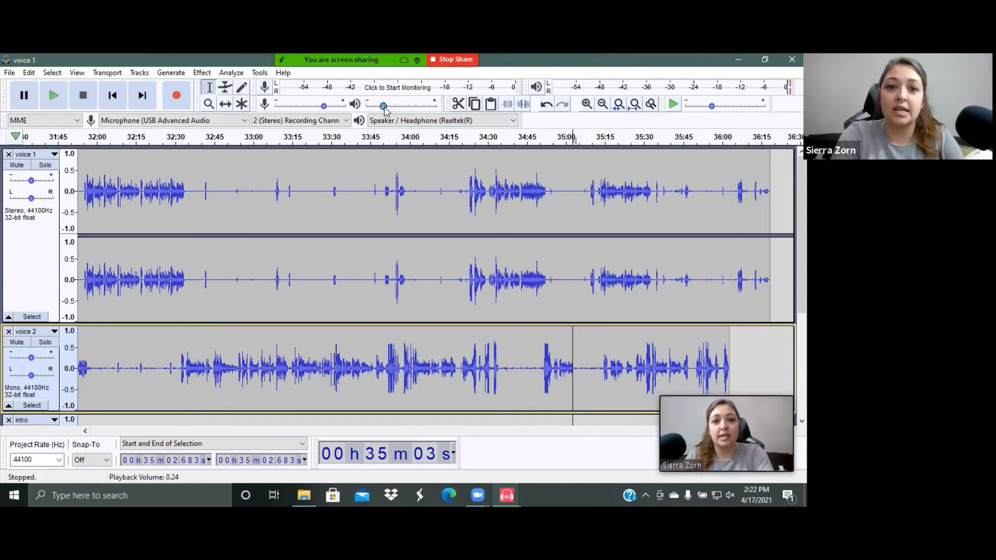
{"action": "left_click_drag", "start_coordinate": [384, 105], "coordinate": [513, 92]}
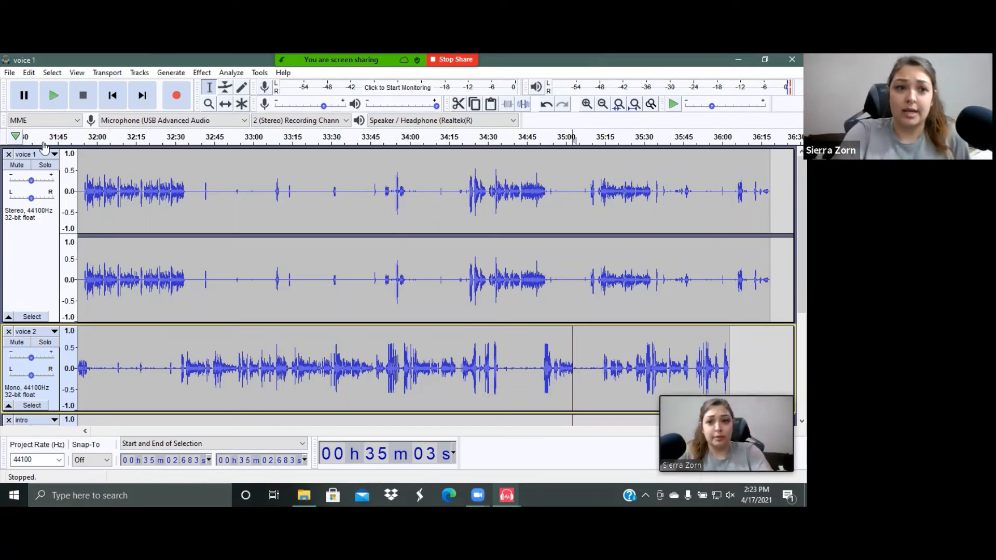
- Export the project as an MP3 named youtube in the Audiotonic folder, accepting the mixdown to one stereo file
{"action": "left_click", "coordinate": [9, 73]}
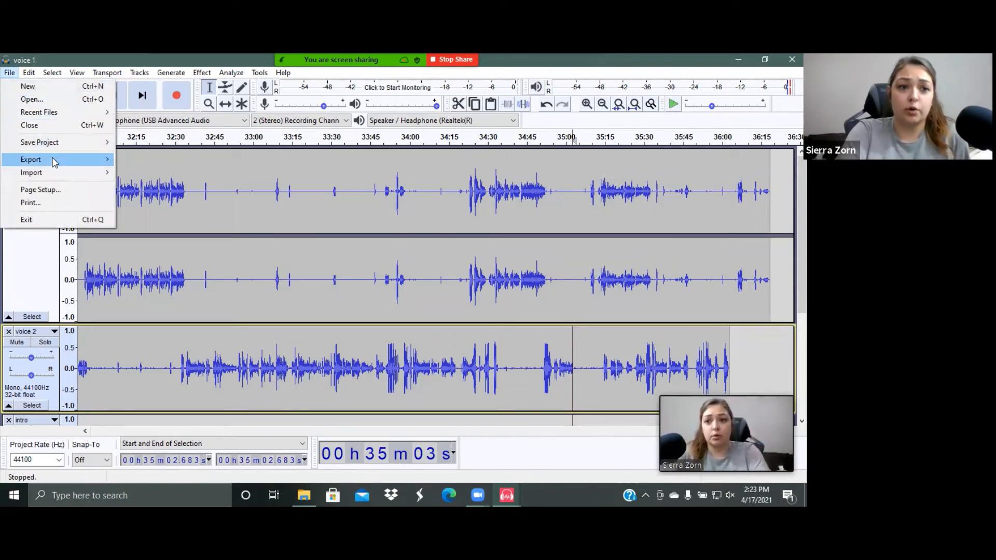
{"action": "mouse_move", "coordinate": [54, 160]}
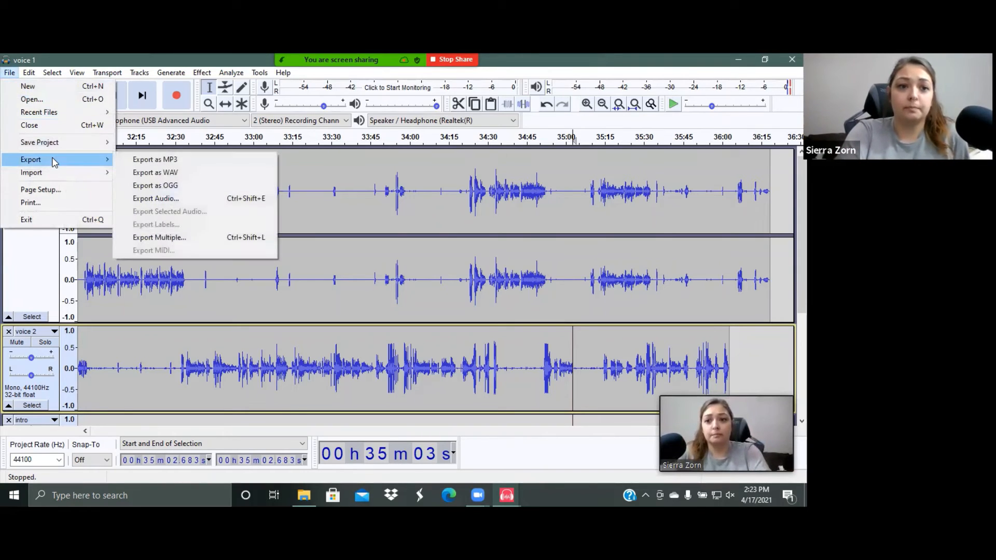
{"action": "left_click", "coordinate": [123, 161]}
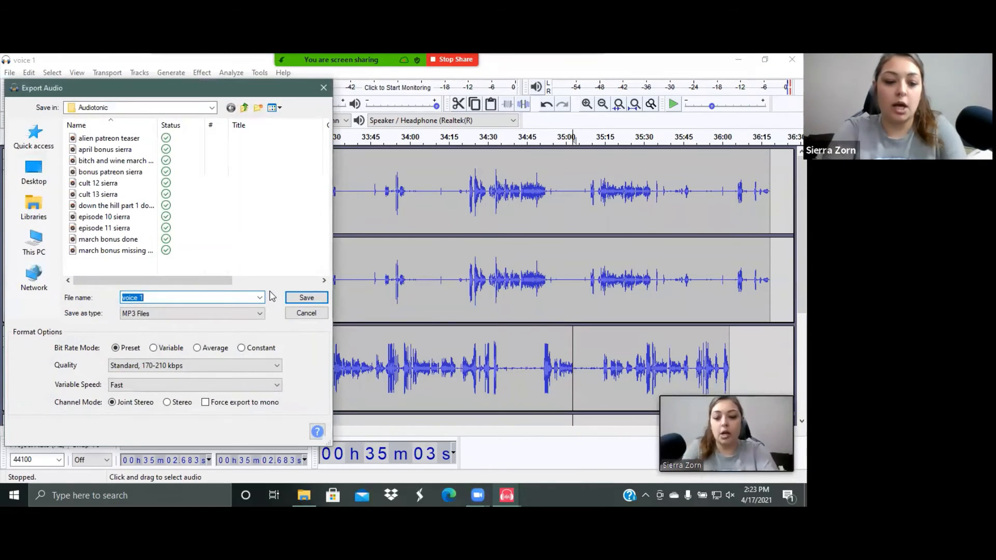
{"action": "type", "text": "youtube"}
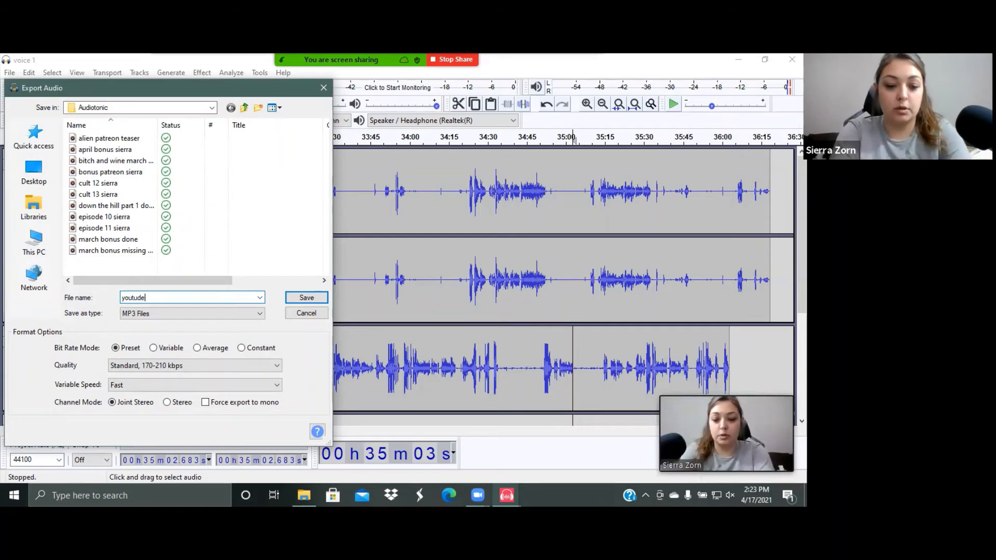
{"action": "key", "text": "Return"}
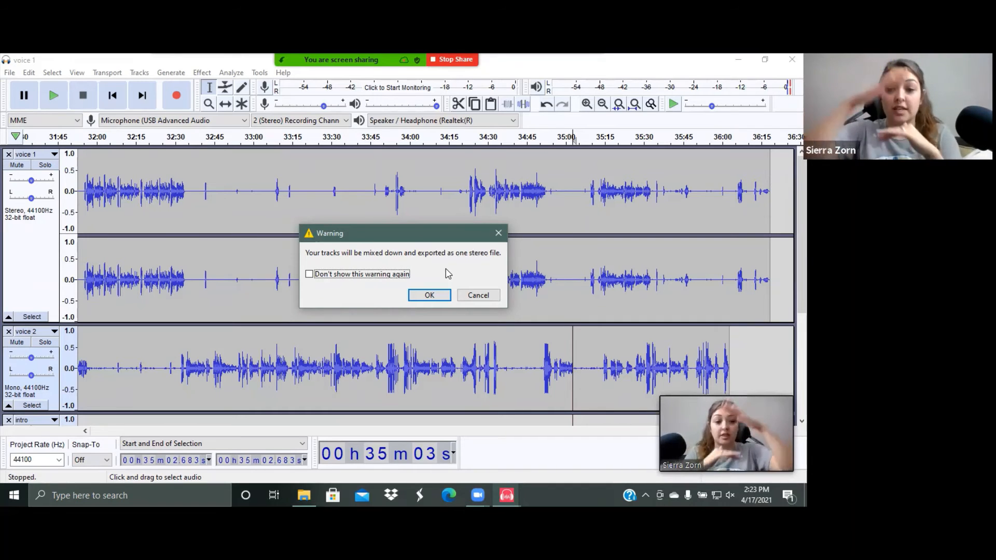
{"action": "left_click", "coordinate": [448, 297]}
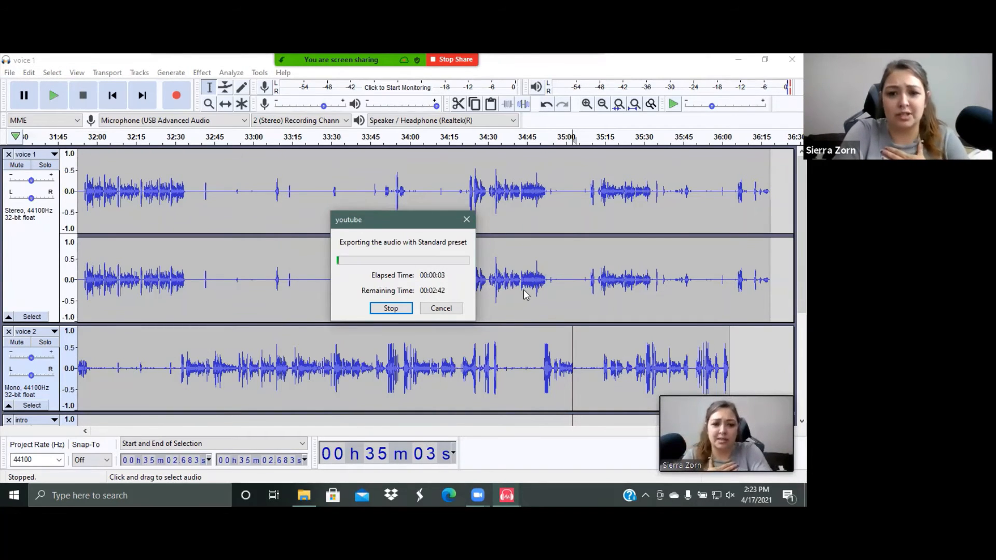
- Create a new empty project
{"action": "mouse_move", "coordinate": [484, 486]}
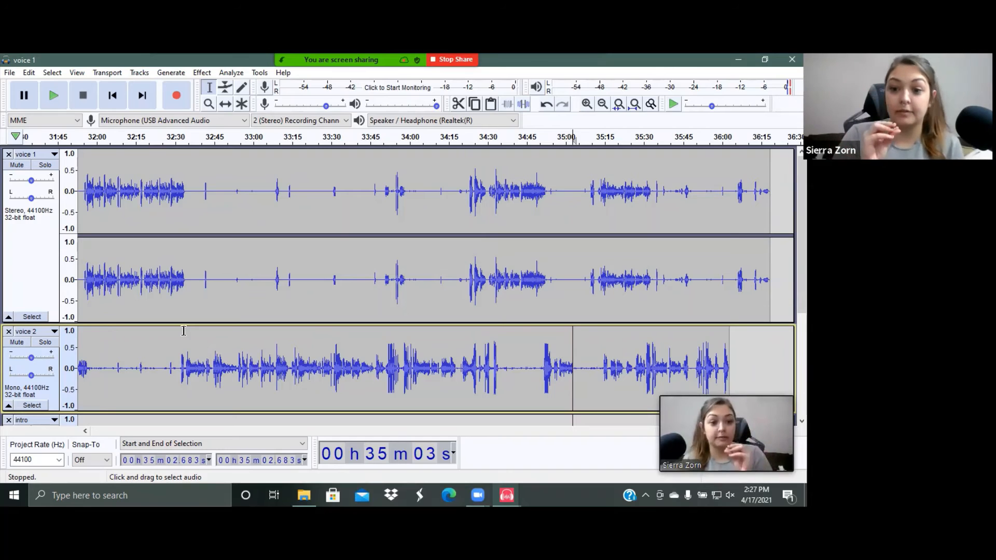
{"action": "left_click", "coordinate": [14, 73]}
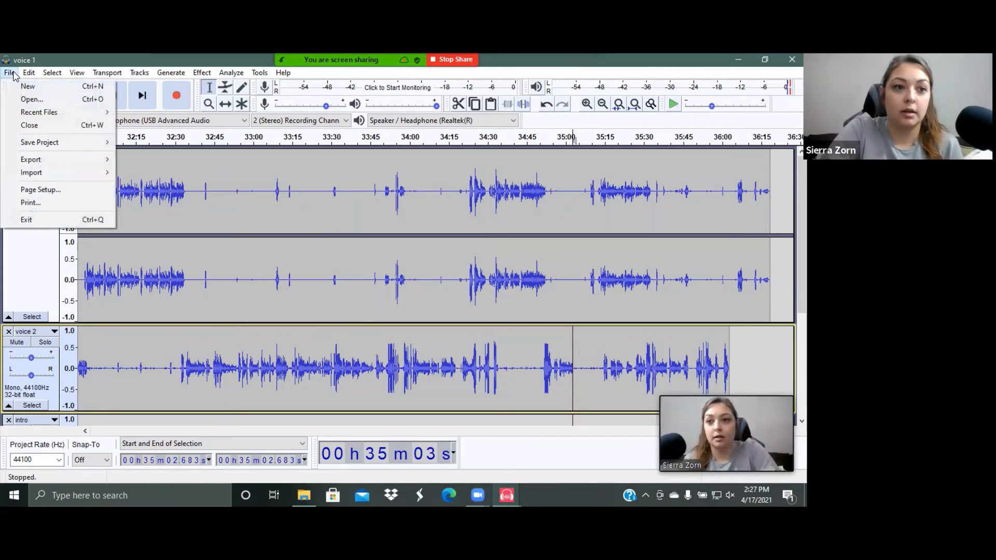
{"action": "left_click", "coordinate": [28, 89]}
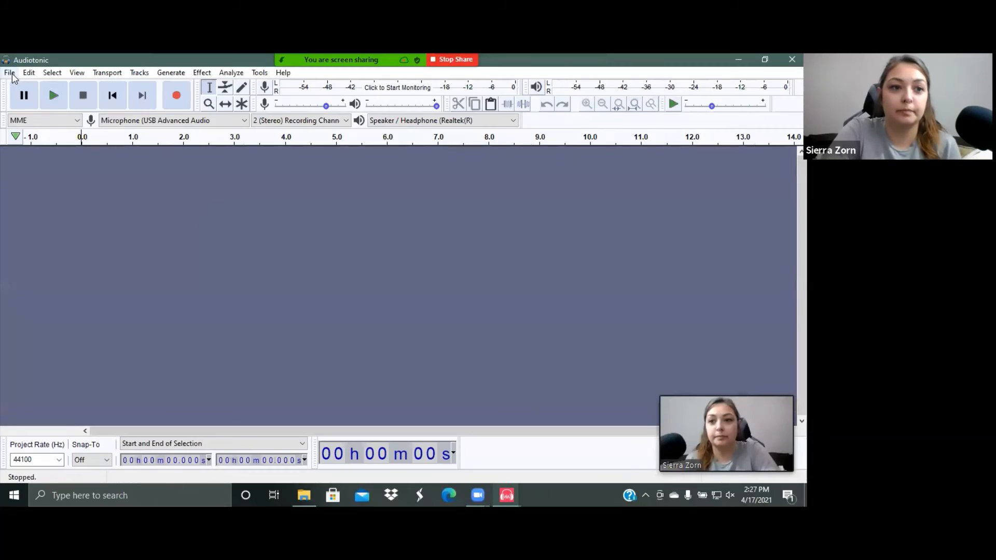
- Import the youtube audio file from the Audiotonic folder in Documents into the empty project
{"action": "left_click", "coordinate": [11, 73]}
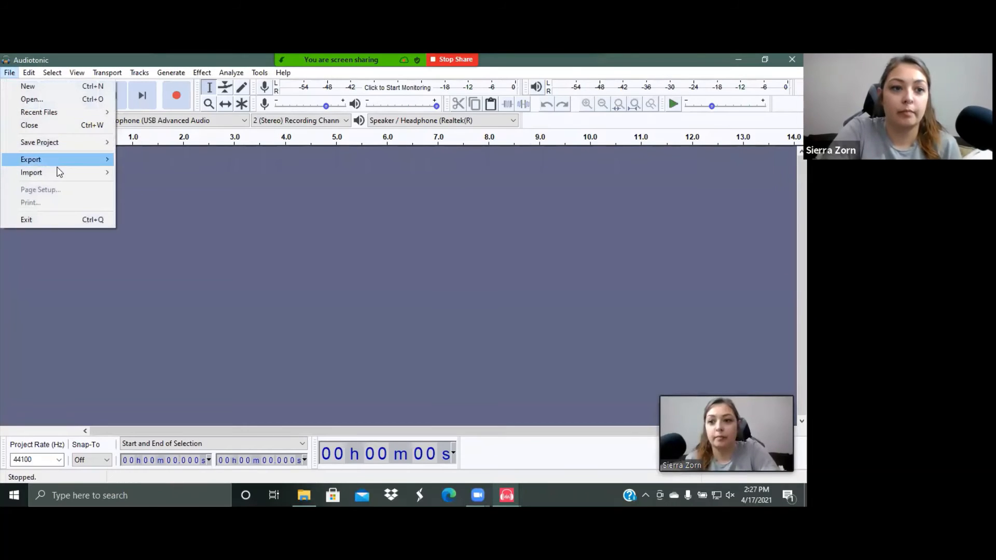
{"action": "mouse_move", "coordinate": [59, 172]}
{"action": "left_click", "coordinate": [139, 174]}
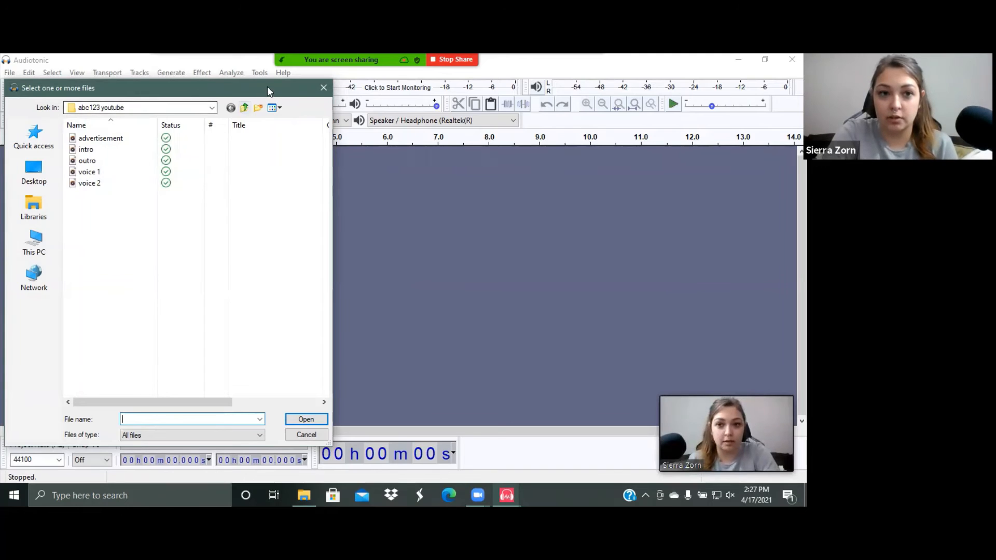
{"action": "left_click", "coordinate": [212, 108]}
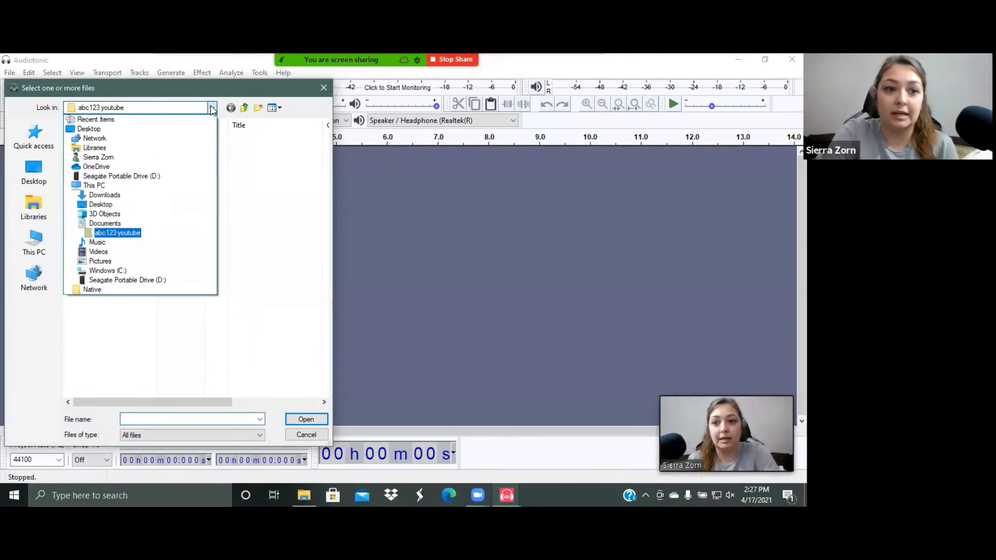
{"action": "left_click", "coordinate": [134, 225]}
{"action": "double_click", "coordinate": [106, 152]}
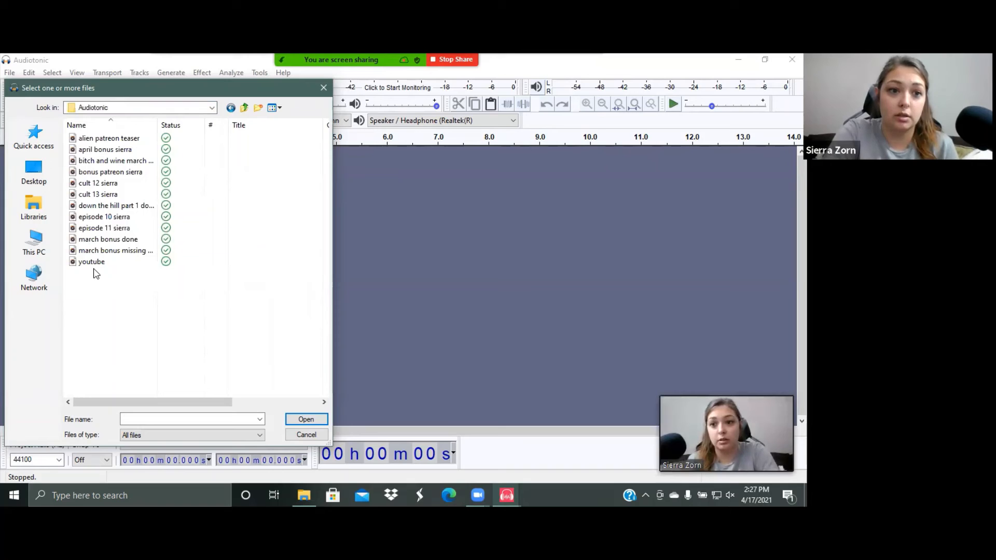
{"action": "double_click", "coordinate": [91, 262]}
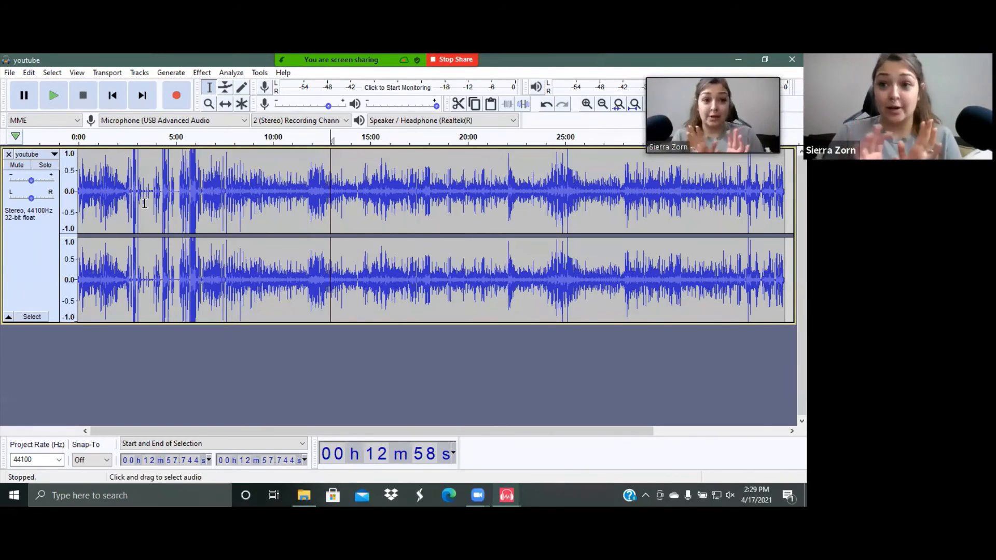
- Play the opening of the youtube track from 0:00 to about 0:16, adjusting the system volume to 34
{"action": "scroll", "coordinate": [150, 204], "scroll_direction": "up", "scroll_amount": 3}
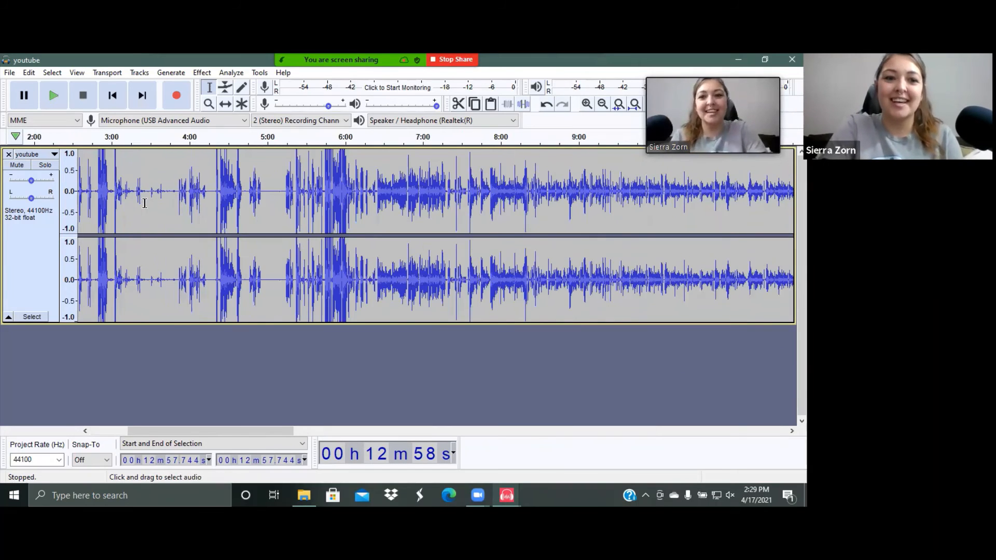
{"action": "scroll", "coordinate": [144, 203], "scroll_direction": "up", "scroll_amount": 2}
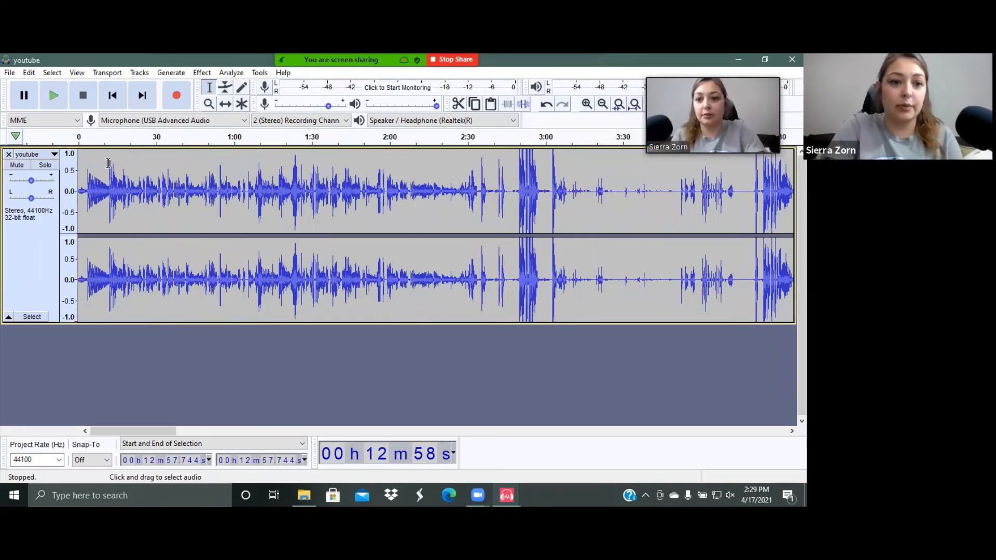
{"action": "scroll", "coordinate": [107, 165], "scroll_direction": "up", "scroll_amount": 3}
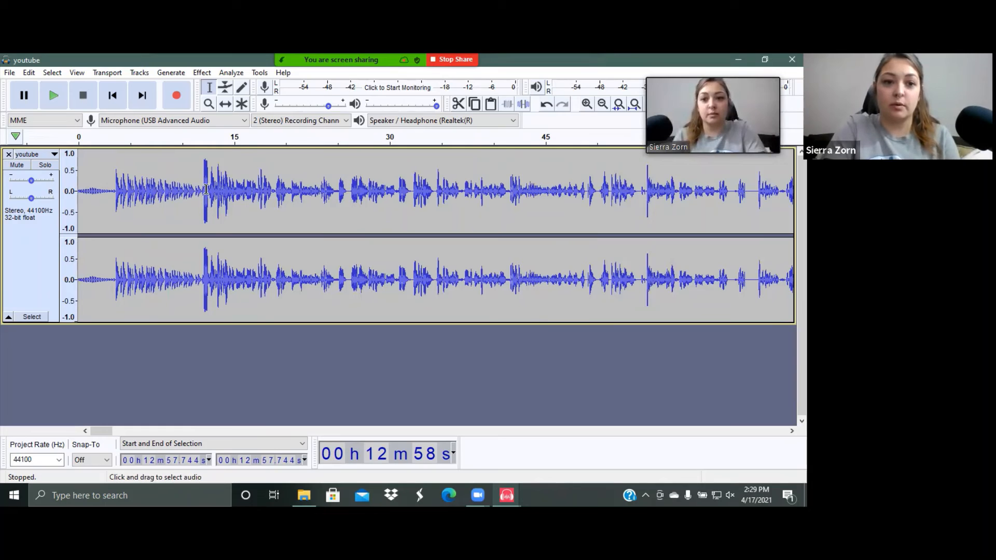
{"action": "key", "text": "XF86AudioRaiseVolume"}
{"action": "left_click", "coordinate": [80, 138]}
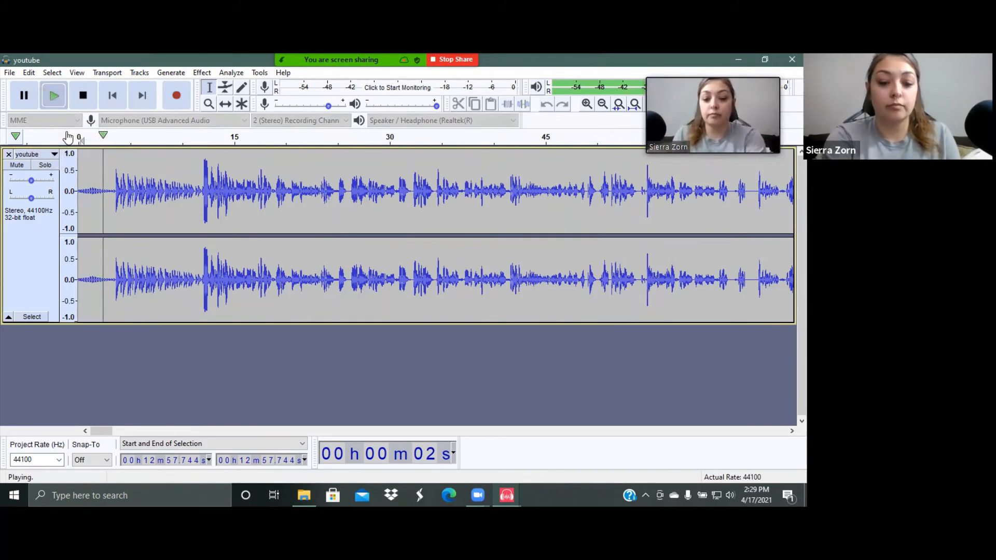
{"action": "key", "text": "XF86AudioLowerVolume"}
{"action": "key", "text": "XF86AudioLowerVolume"}
{"action": "key", "text": "XF86AudioLowerVolume"}
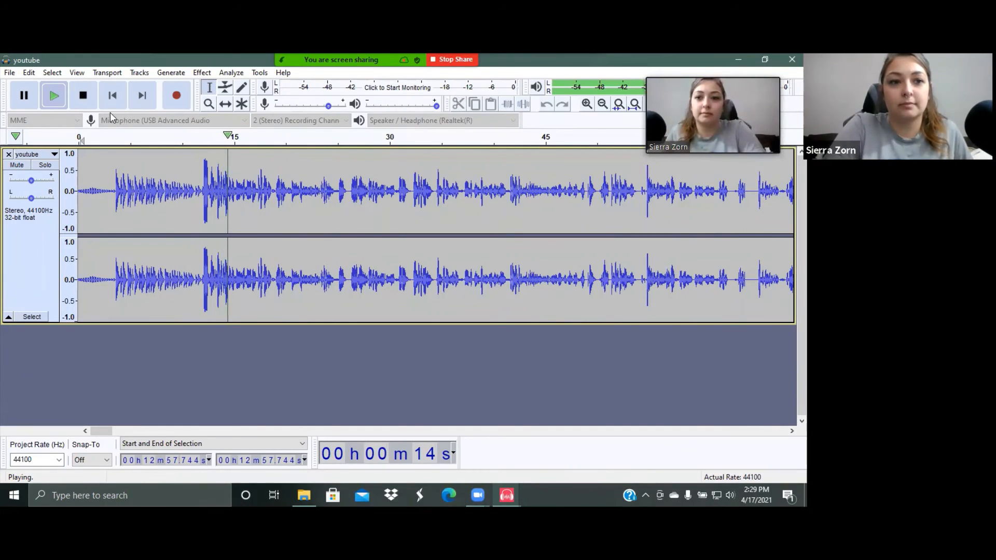
{"action": "left_click", "coordinate": [31, 97]}
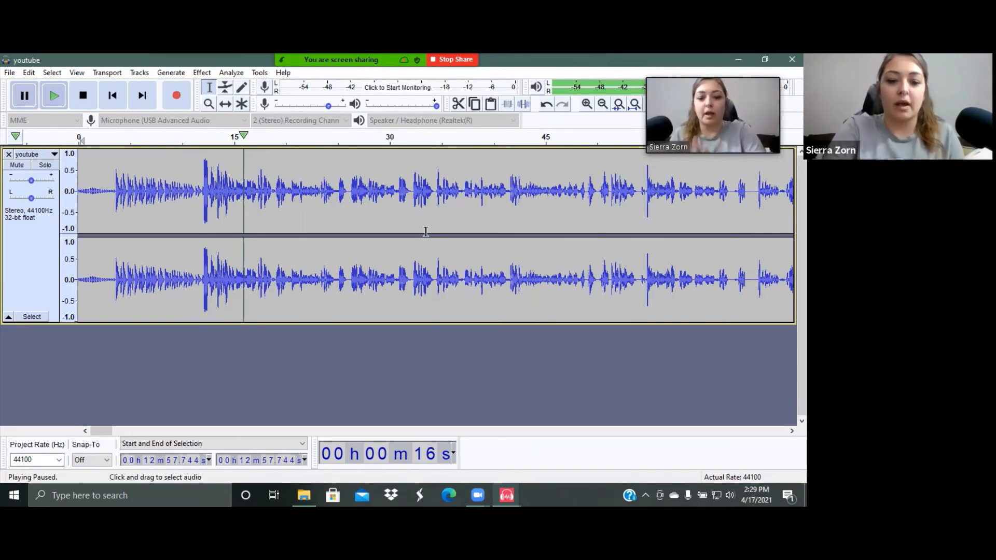
{"action": "key", "text": "XF86AudioRaiseVolume"}
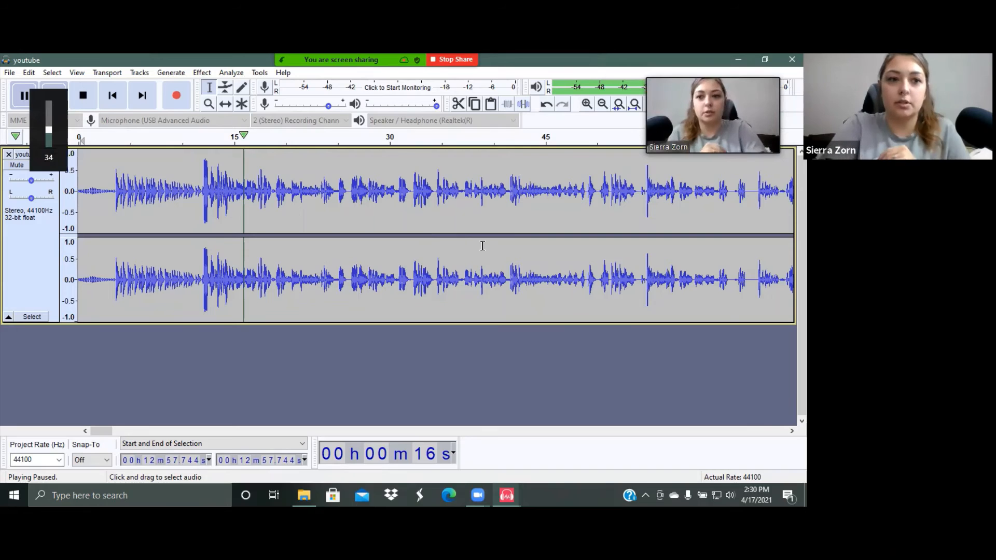
- Spot-check the youtube track by playing short passages from about 2:06 and 2:20, pausing after each
{"action": "scroll", "coordinate": [609, 253], "scroll_direction": "right", "scroll_amount": 10}
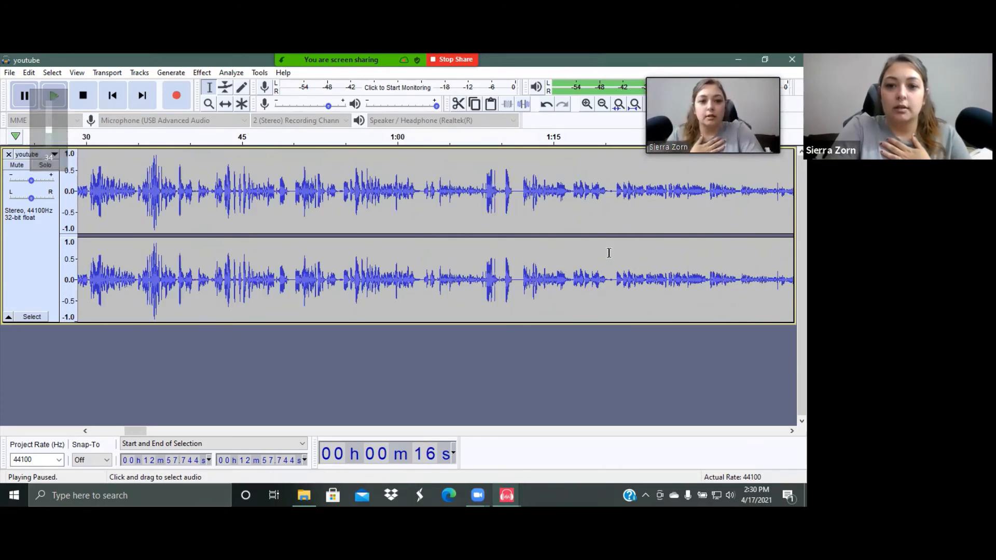
{"action": "scroll", "coordinate": [609, 252], "scroll_direction": "left", "scroll_amount": 3}
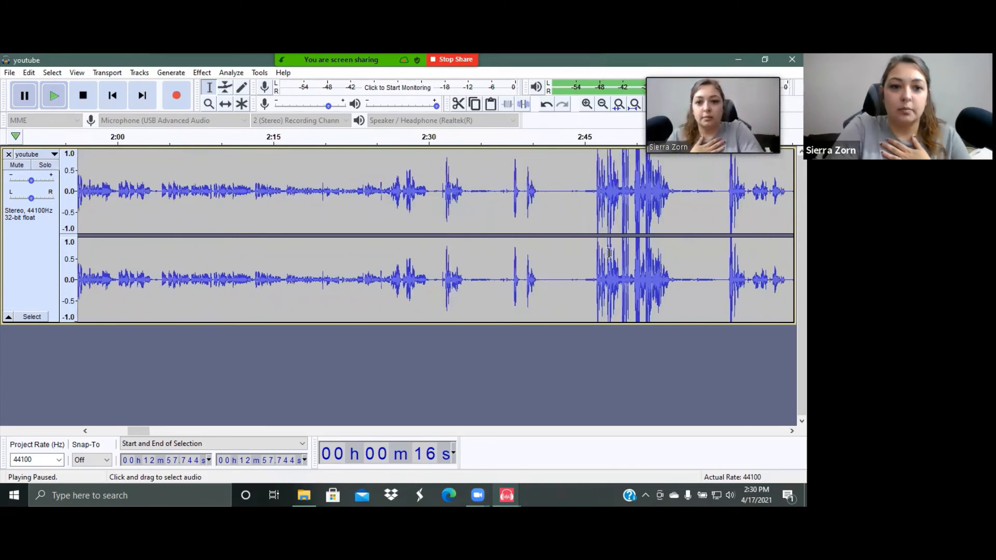
{"action": "scroll", "coordinate": [608, 253], "scroll_direction": "left", "scroll_amount": 1}
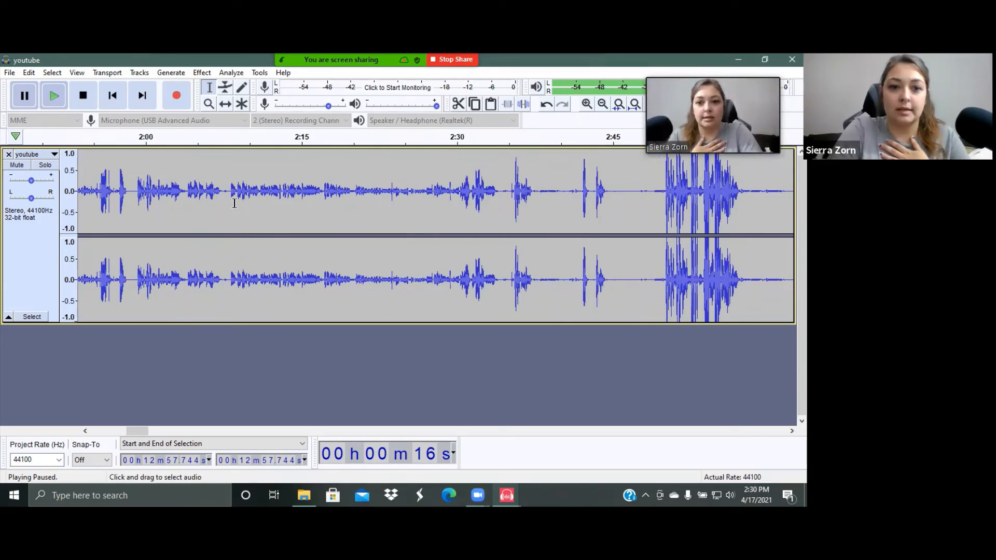
{"action": "left_click", "coordinate": [208, 141]}
{"action": "key", "text": "p"}
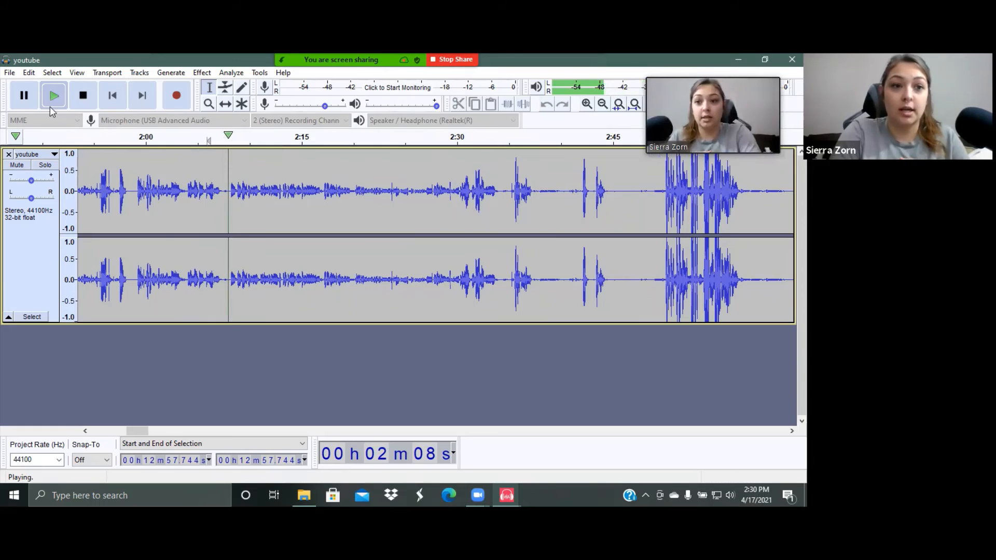
{"action": "left_click", "coordinate": [25, 95]}
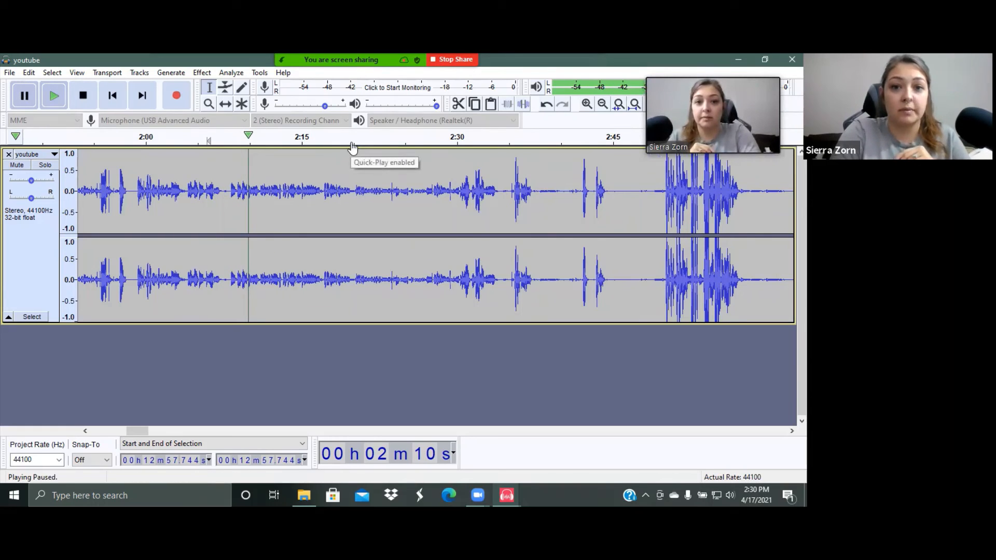
{"action": "left_click", "coordinate": [351, 141]}
{"action": "key", "text": "p"}
{"action": "left_click", "coordinate": [25, 96]}
- Listen to short passages of the youtube track from about 2:23, 2:29 and 2:35, pausing after each
{"action": "scroll", "coordinate": [486, 264], "scroll_direction": "right", "scroll_amount": 4}
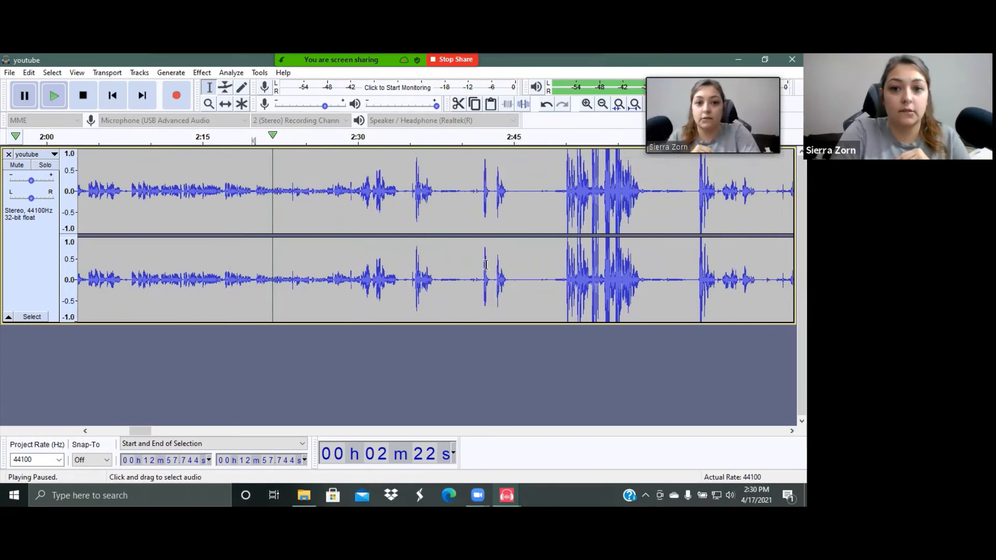
{"action": "left_click", "coordinate": [286, 140]}
{"action": "key", "text": "p"}
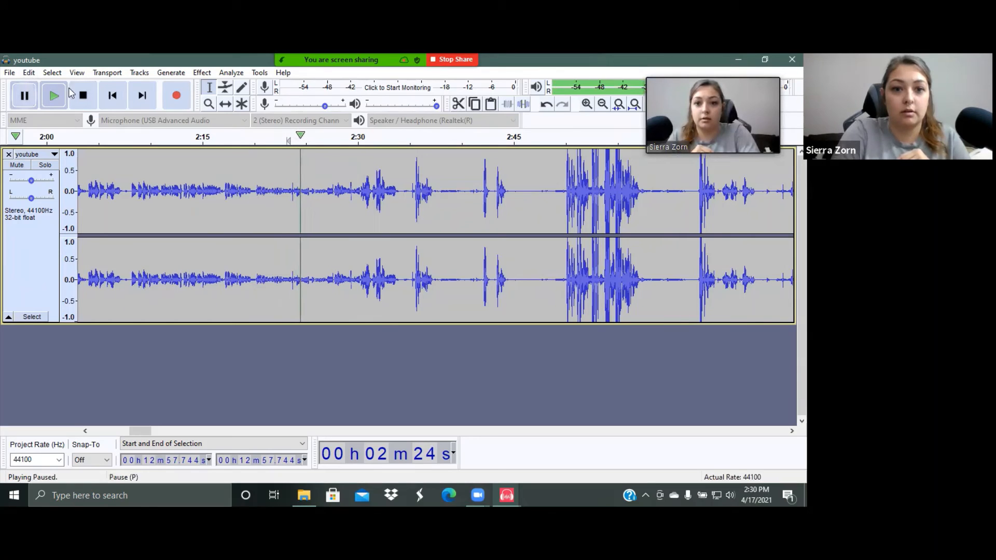
{"action": "left_click", "coordinate": [347, 141]}
{"action": "left_click", "coordinate": [24, 95]}
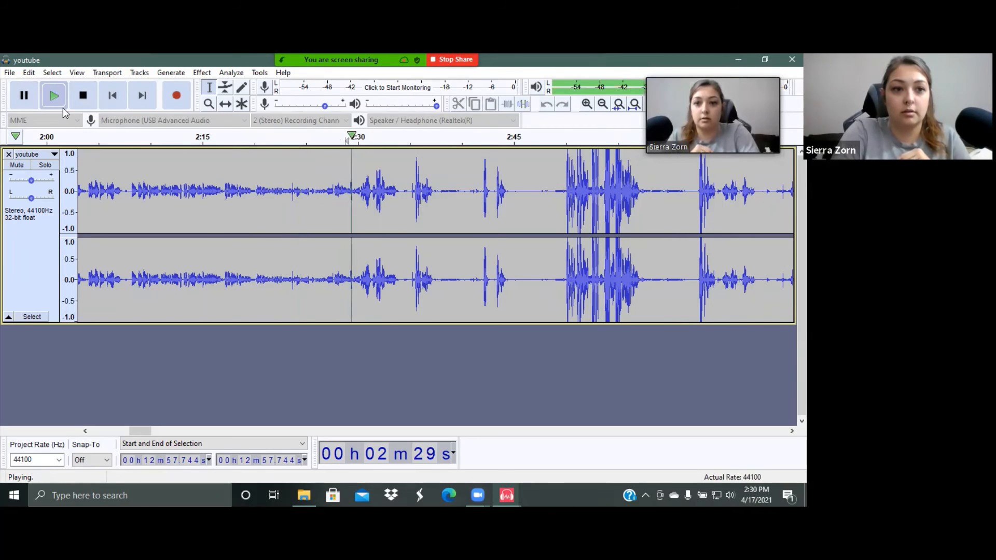
{"action": "left_click", "coordinate": [23, 95]}
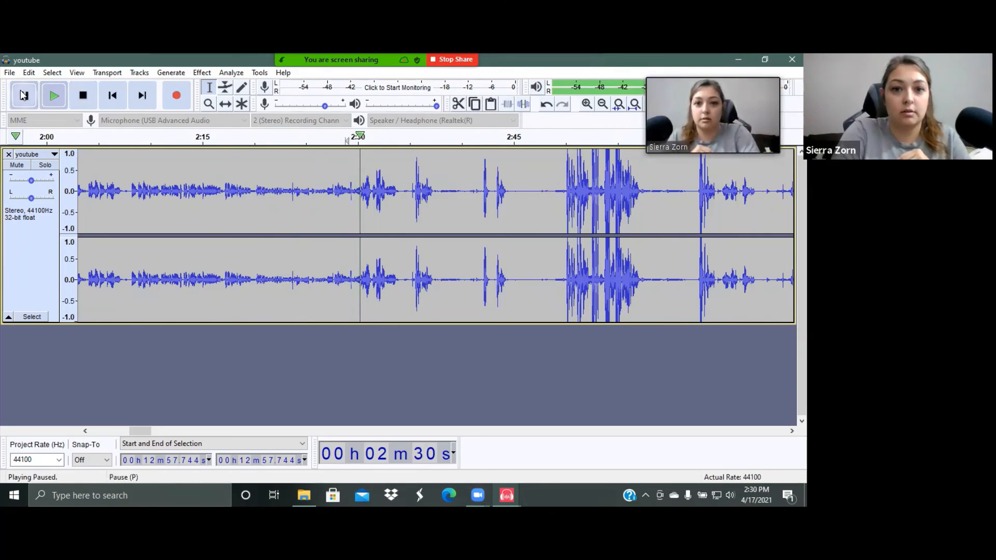
{"action": "left_click", "coordinate": [408, 141]}
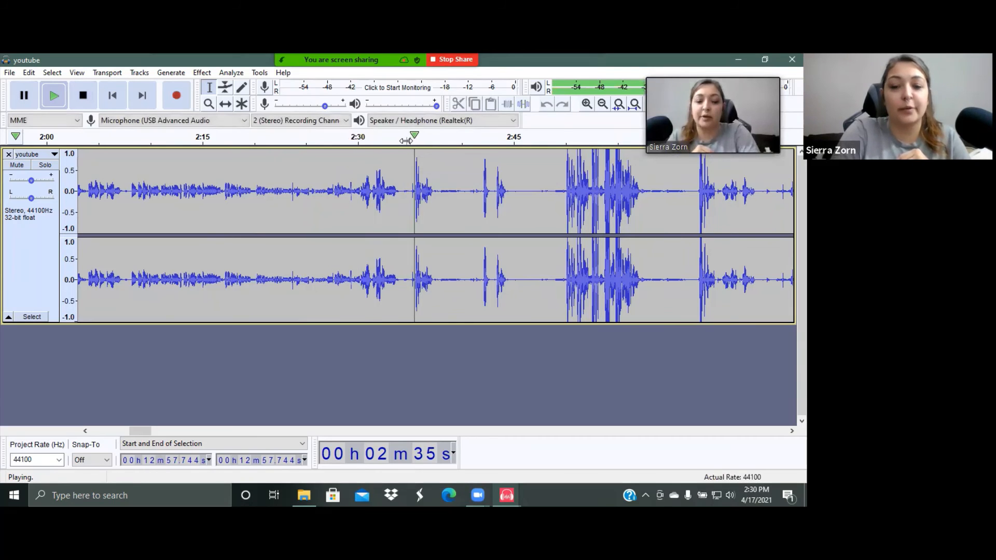
{"action": "left_click", "coordinate": [27, 104]}
- Play the loud section of the youtube track from about 2:50 and 2:54, pausing after each passage
{"action": "scroll", "coordinate": [544, 198], "scroll_direction": "right", "scroll_amount": 3}
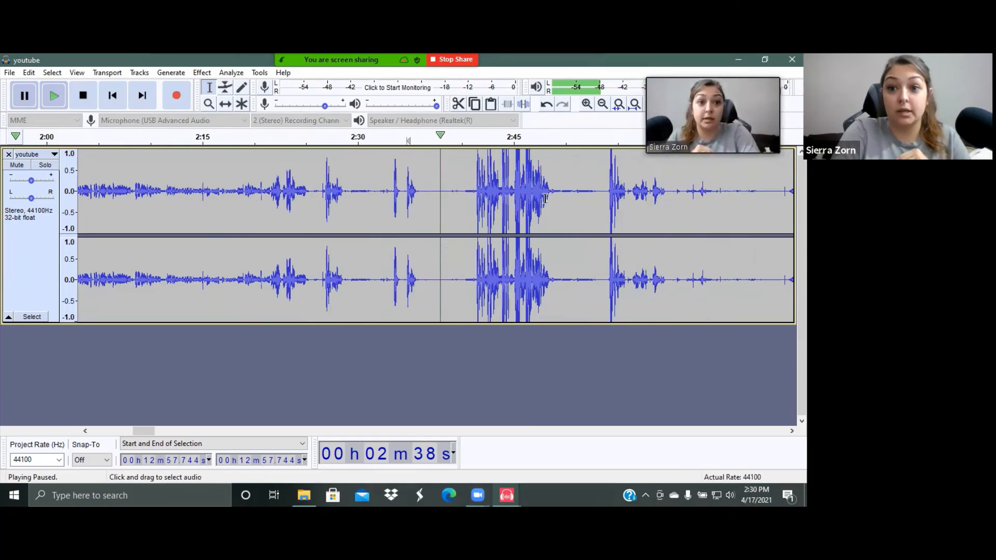
{"action": "left_click", "coordinate": [425, 138]}
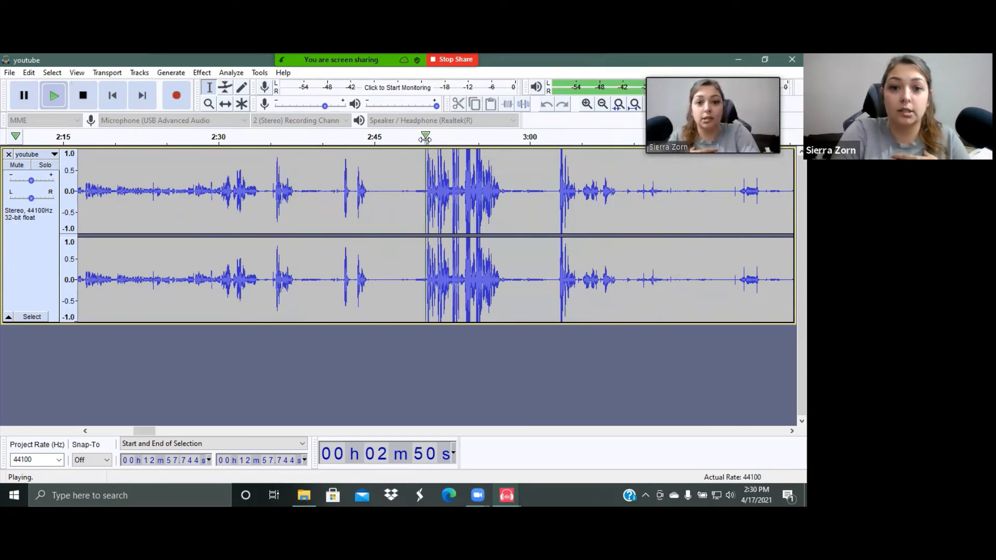
{"action": "left_click", "coordinate": [22, 100]}
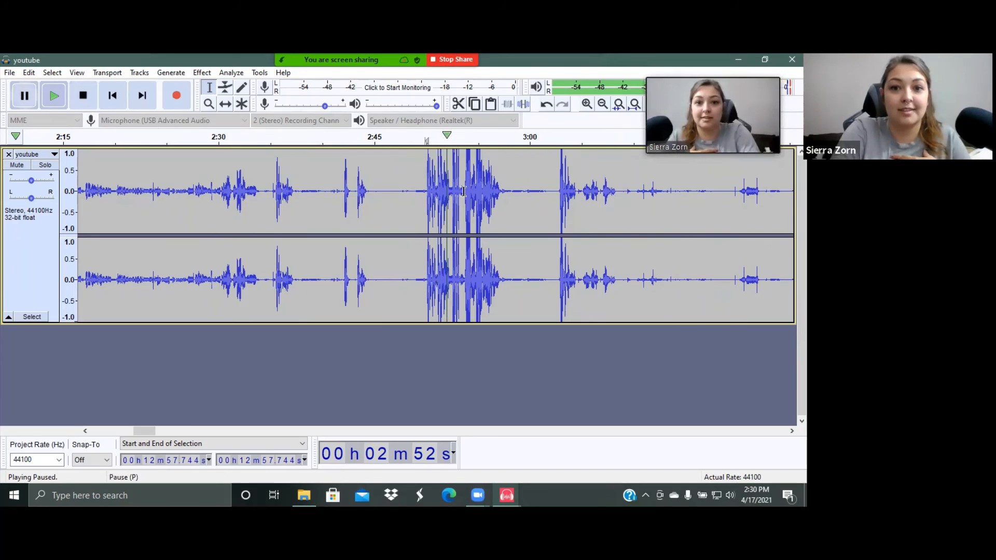
{"action": "left_click", "coordinate": [467, 142]}
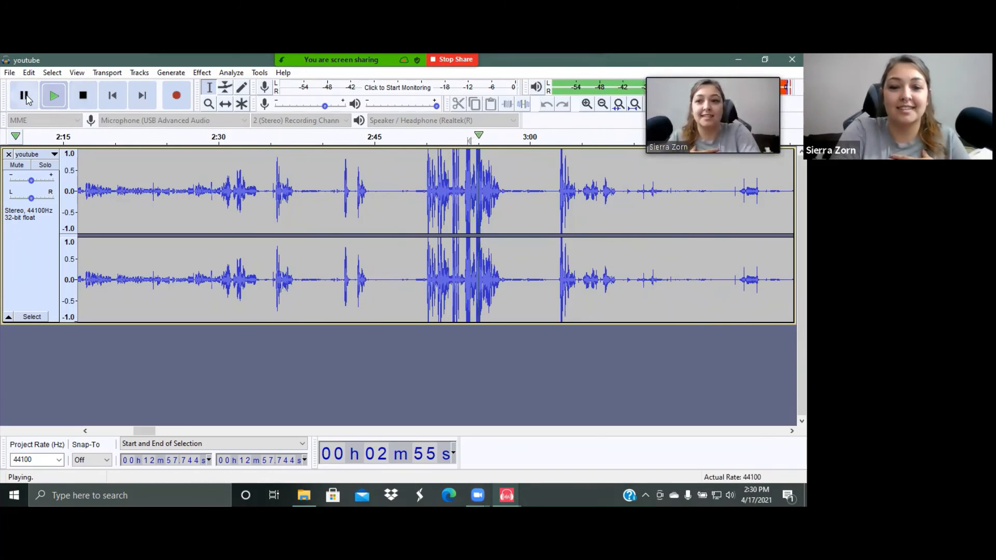
{"action": "left_click", "coordinate": [25, 97]}
{"action": "scroll", "coordinate": [417, 205], "scroll_direction": "right", "scroll_amount": 3}
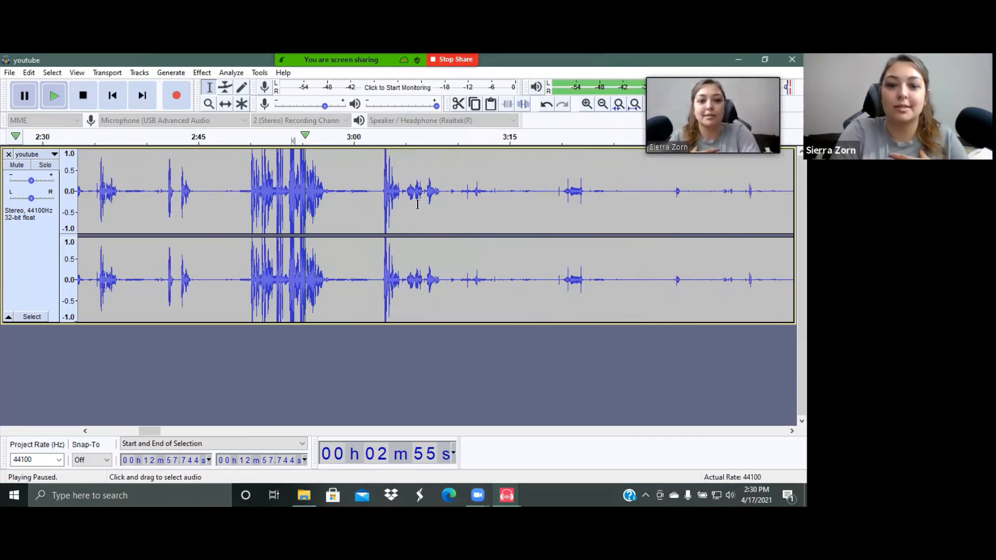
{"action": "key", "text": "XF86AudioLowerVolume"}
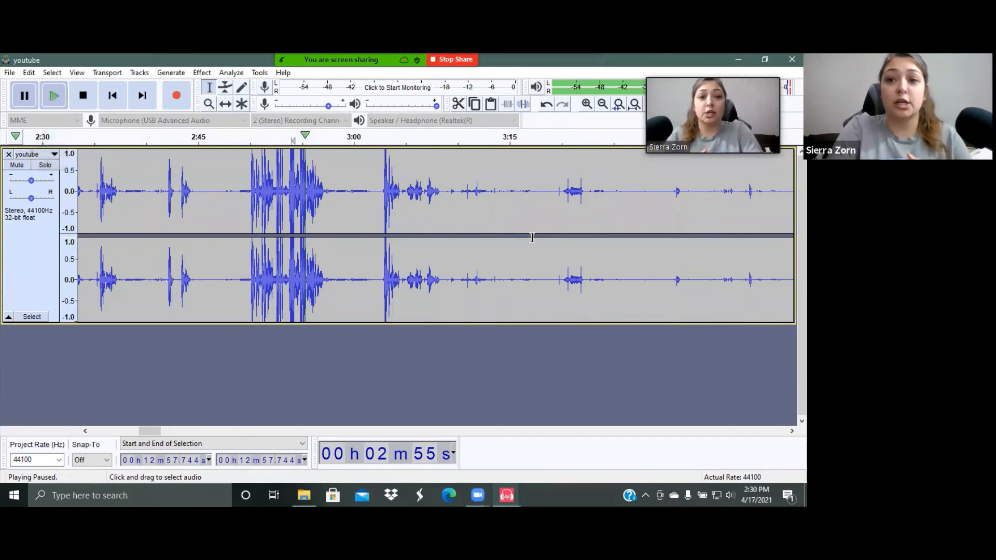
- Play the ending of the youtube track from about 36:01 to check the outro, and pause at about 36:06
{"action": "scroll", "coordinate": [532, 237], "scroll_direction": "down", "scroll_amount": 4}
{"action": "scroll", "coordinate": [532, 238], "scroll_direction": "right", "scroll_amount": 12}
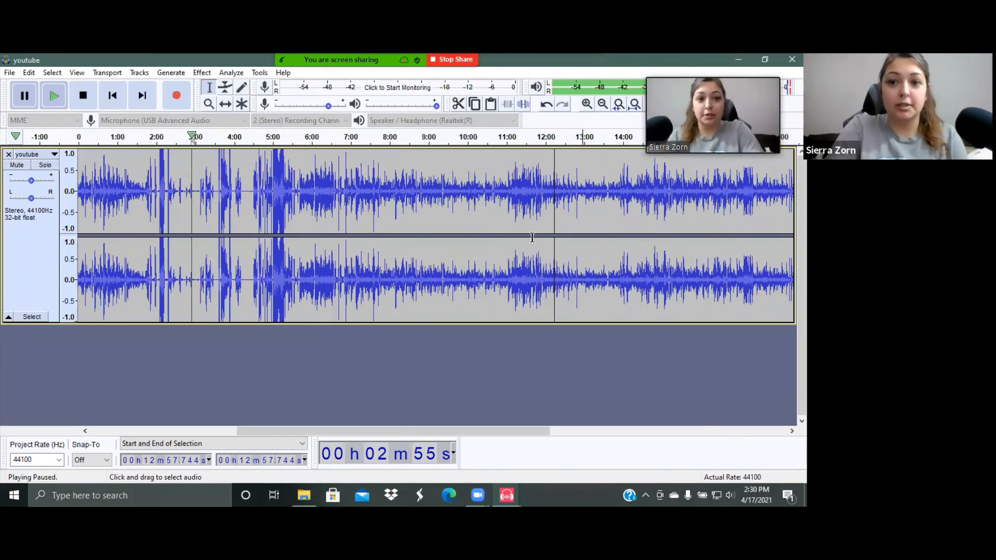
{"action": "scroll", "coordinate": [531, 238], "scroll_direction": "right", "scroll_amount": 4}
{"action": "scroll", "coordinate": [579, 230], "scroll_direction": "up", "scroll_amount": 3}
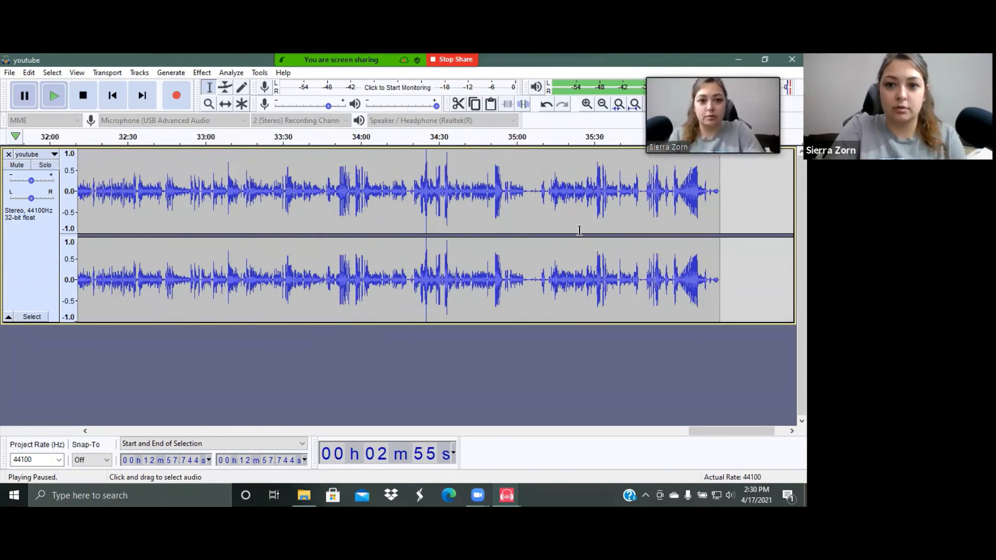
{"action": "scroll", "coordinate": [579, 231], "scroll_direction": "right", "scroll_amount": 6}
{"action": "scroll", "coordinate": [579, 230], "scroll_direction": "right", "scroll_amount": 1}
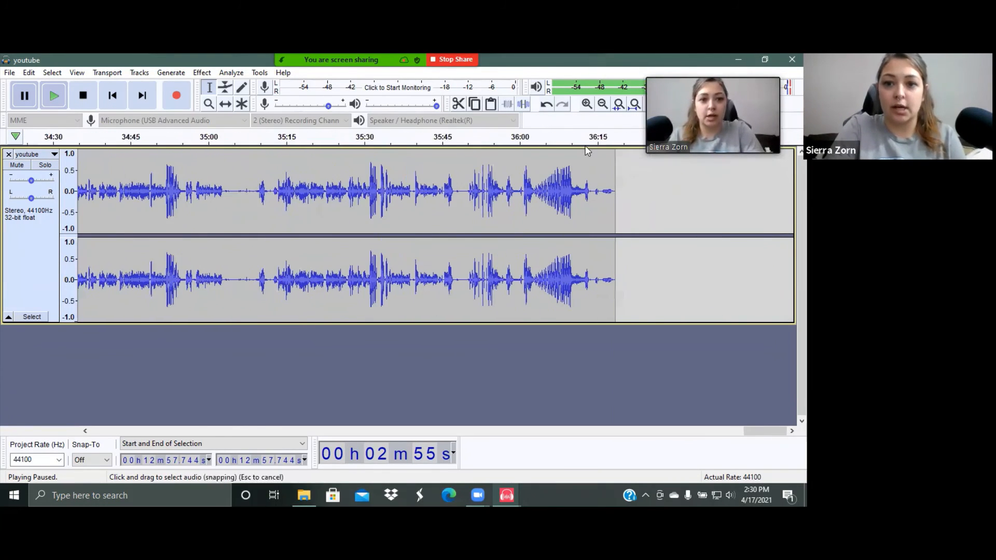
{"action": "left_click", "coordinate": [524, 137]}
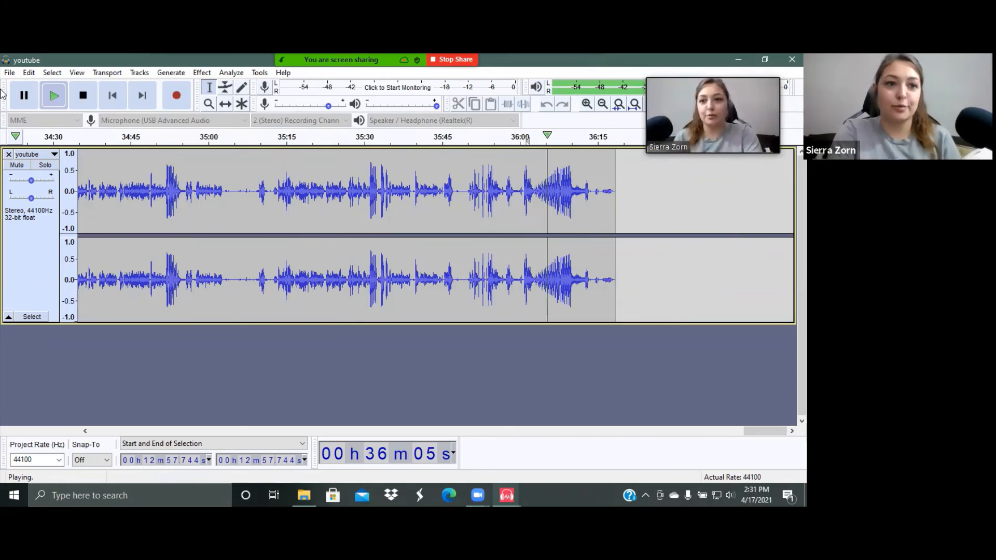
{"action": "left_click", "coordinate": [27, 97]}
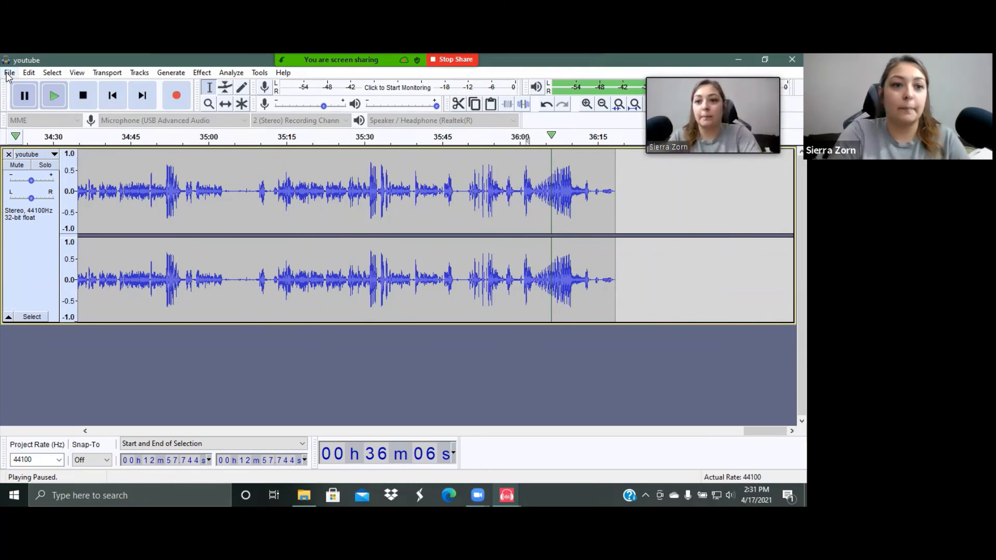
{"action": "scroll", "coordinate": [248, 233], "scroll_direction": "left", "scroll_amount": 15}
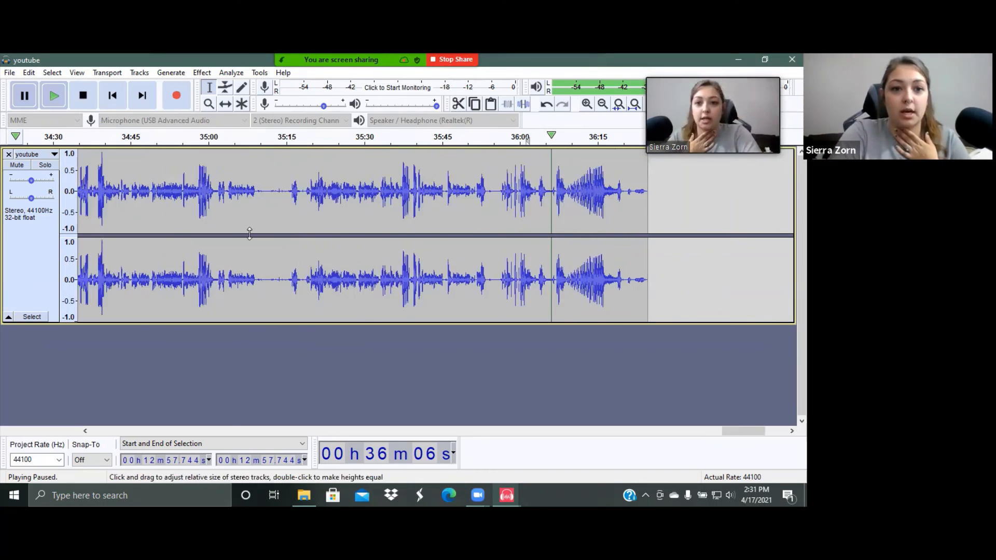
{"action": "scroll", "coordinate": [249, 234], "scroll_direction": "left", "scroll_amount": 20}
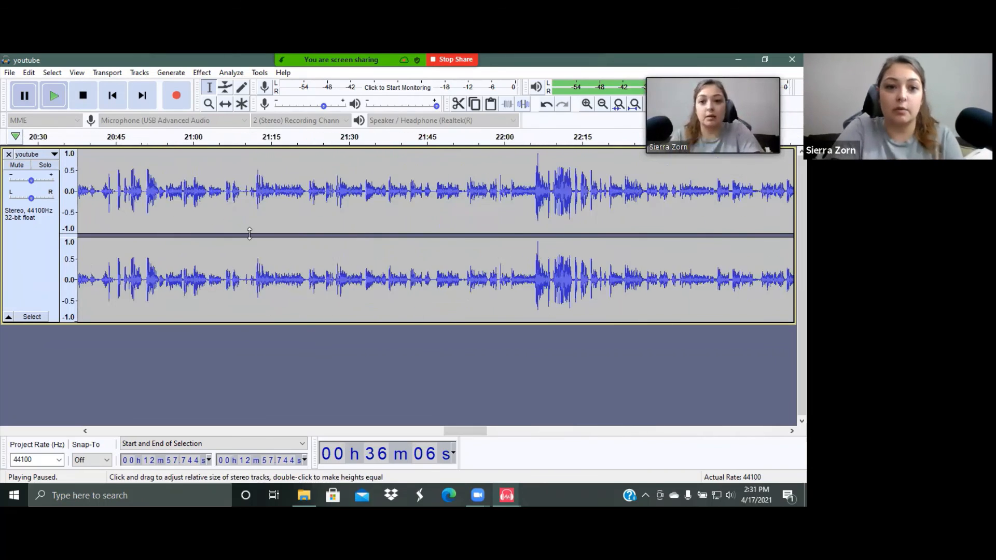
- Show the full length of the youtube track and play short passages from about 15:00 and 12:57, pausing after each
{"action": "scroll", "coordinate": [249, 233], "scroll_direction": "down", "scroll_amount": 2}
{"action": "scroll", "coordinate": [249, 233], "scroll_direction": "down", "scroll_amount": 2}
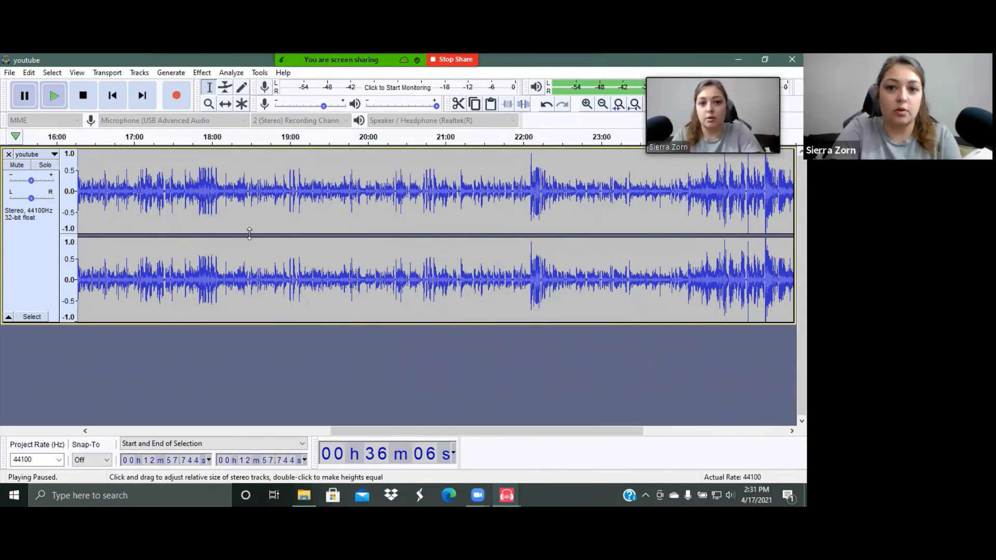
{"action": "scroll", "coordinate": [249, 233], "scroll_direction": "left", "scroll_amount": 8}
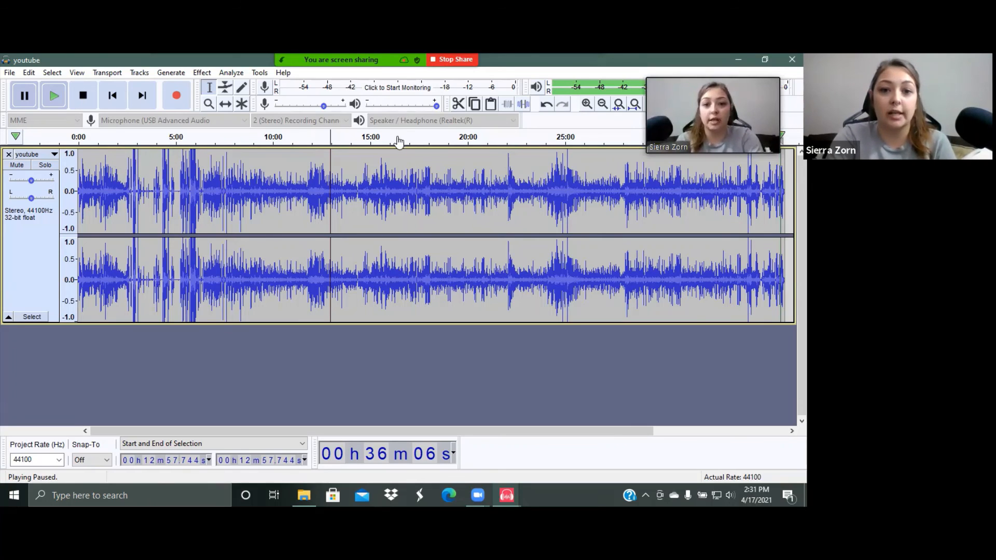
{"action": "left_click", "coordinate": [371, 143]}
{"action": "left_click", "coordinate": [29, 98]}
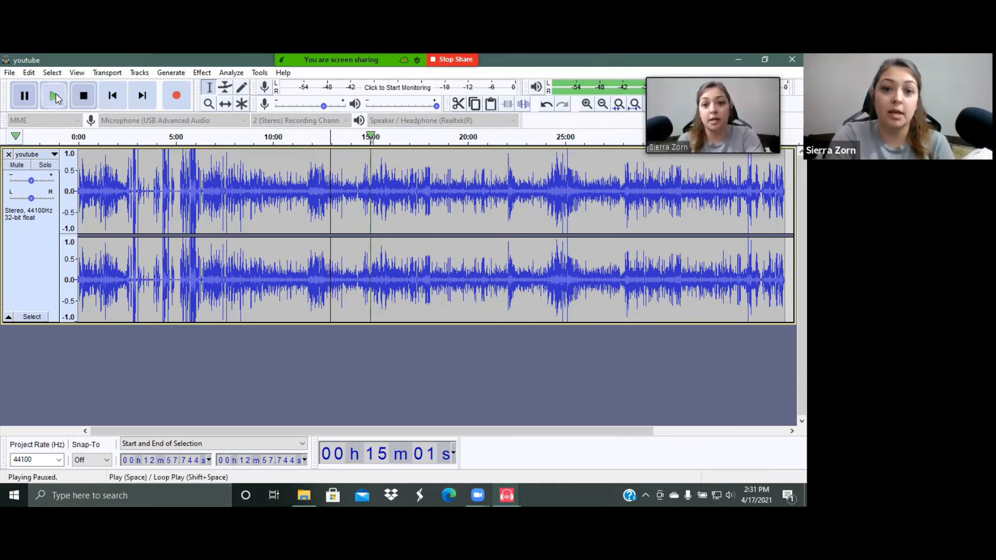
{"action": "left_click", "coordinate": [56, 97]}
{"action": "left_click", "coordinate": [37, 97]}
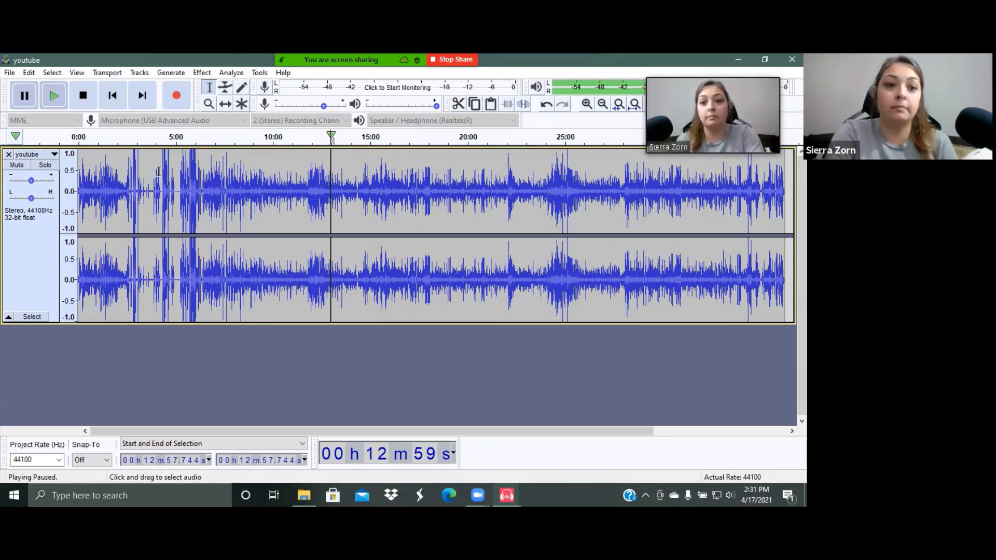
- Select the youtube track from about 3:42 to 7:04 and play its start twice, sampling about 11:40 in between
{"action": "left_click_drag", "start_coordinate": [150, 159], "coordinate": [216, 176]}
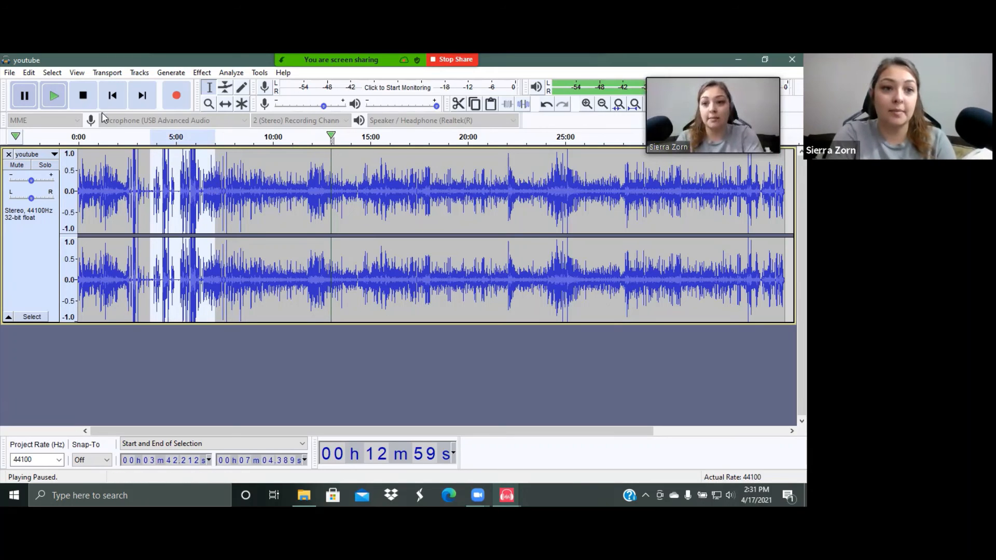
{"action": "left_click", "coordinate": [55, 97]}
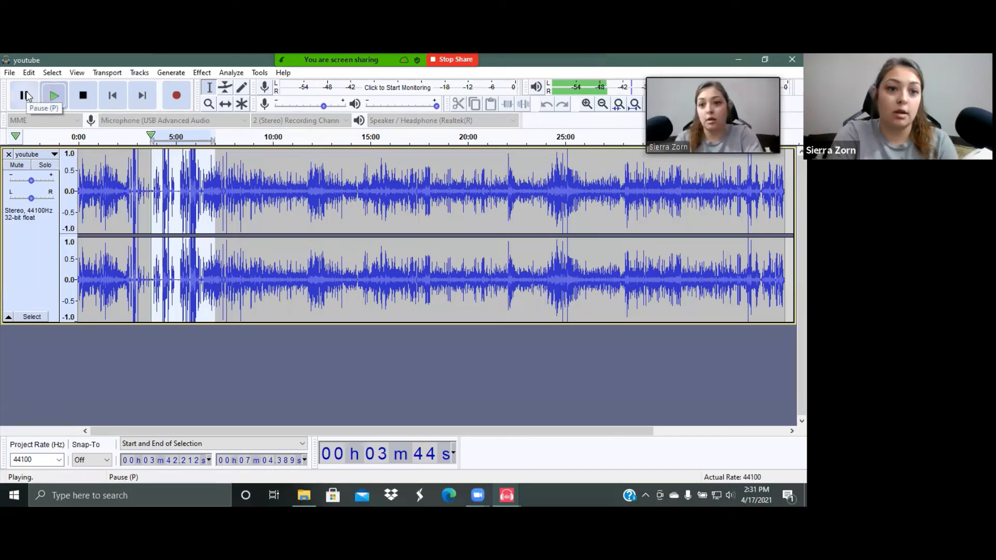
{"action": "left_click", "coordinate": [27, 94]}
{"action": "left_click", "coordinate": [304, 137]}
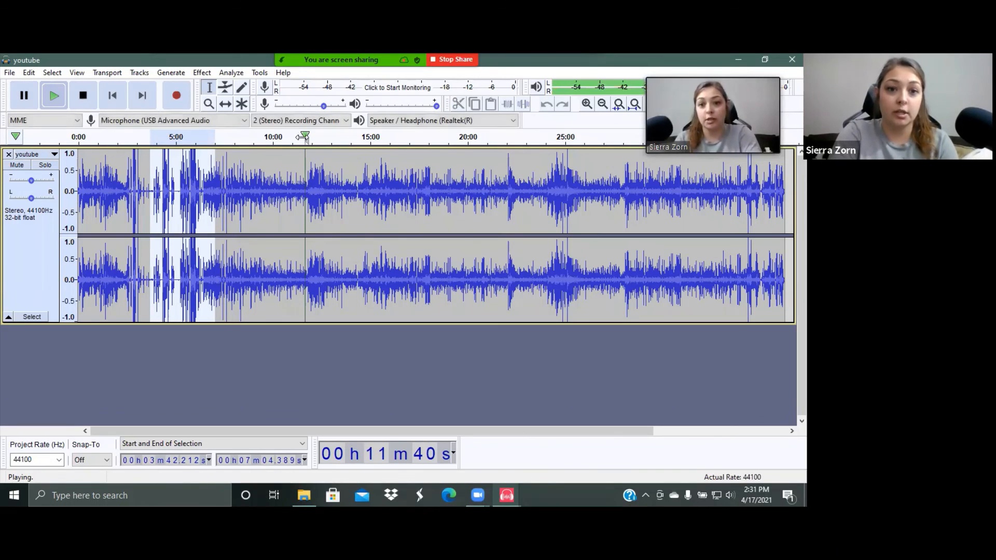
{"action": "left_click", "coordinate": [24, 97]}
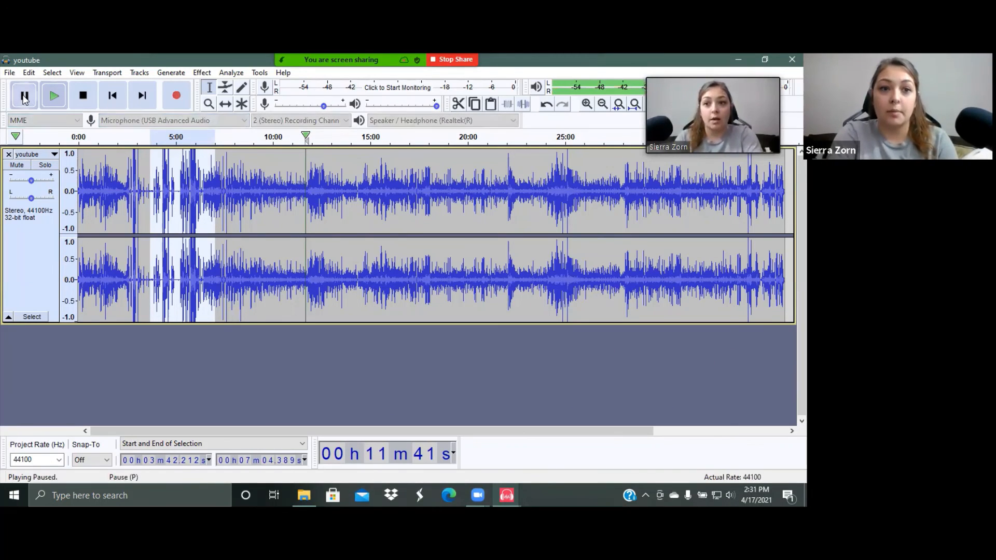
{"action": "left_click", "coordinate": [53, 96]}
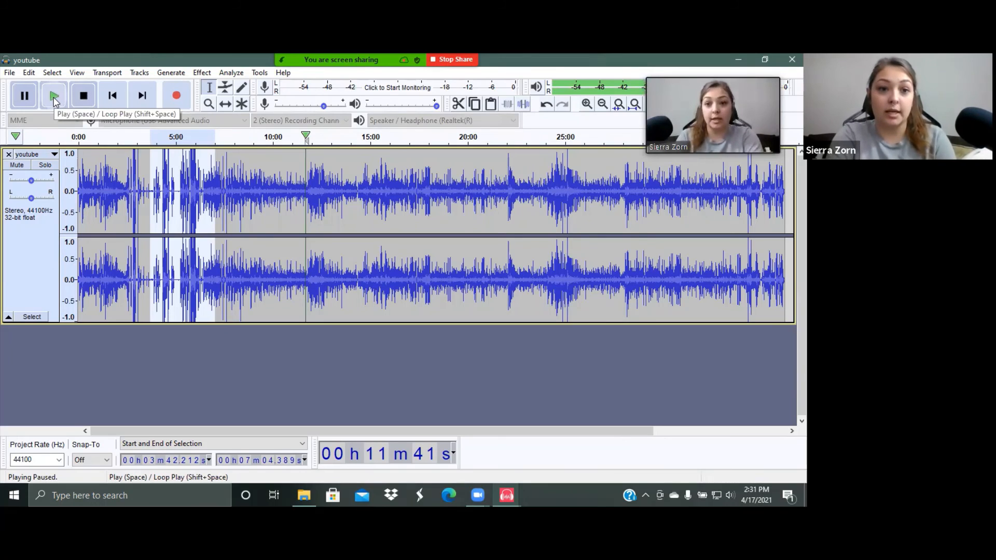
{"action": "key", "text": "p"}
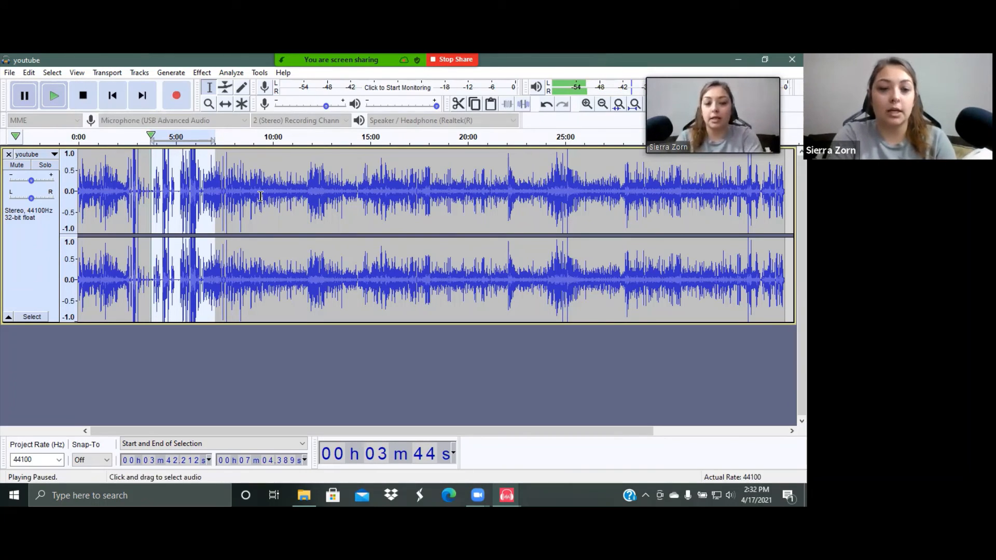
- Place the cursor at about 11:25 and play briefly from there, stop playback, and sample a passage from about 6:16
{"action": "left_click", "coordinate": [299, 156]}
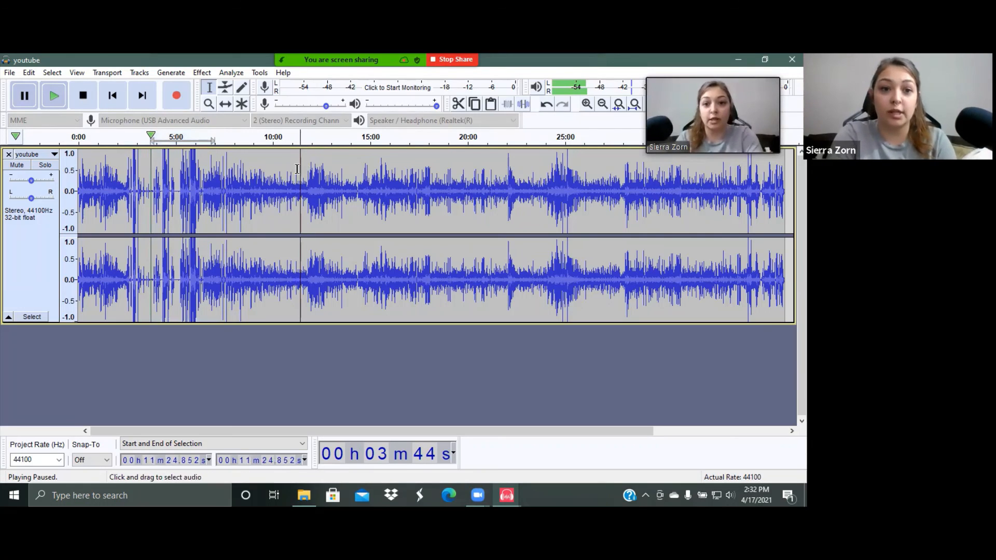
{"action": "left_click", "coordinate": [50, 98]}
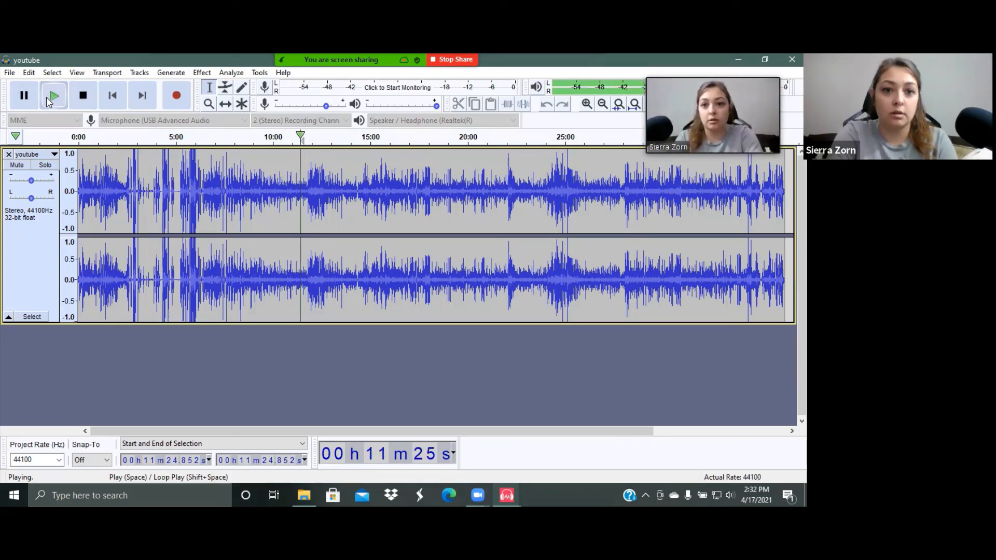
{"action": "left_click", "coordinate": [26, 96]}
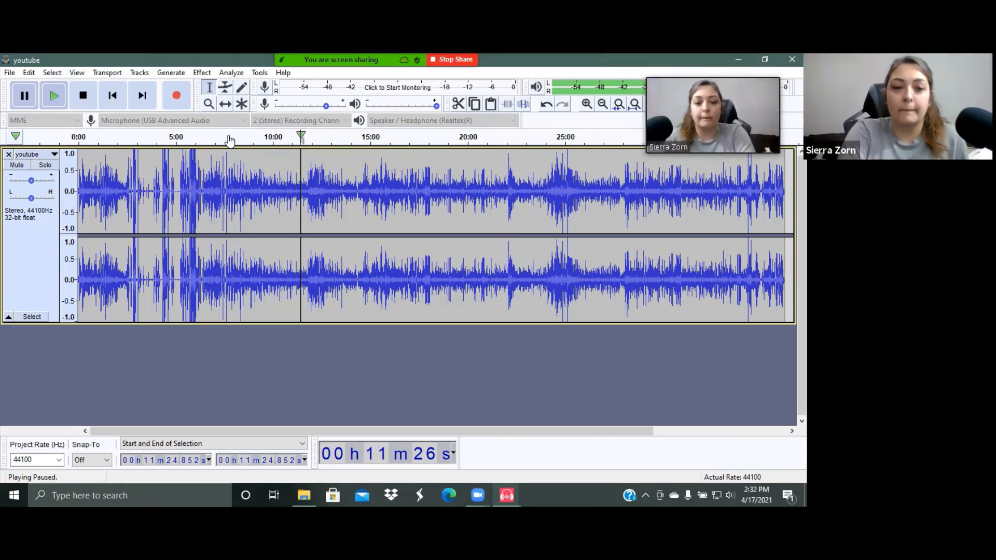
{"action": "left_click", "coordinate": [82, 99]}
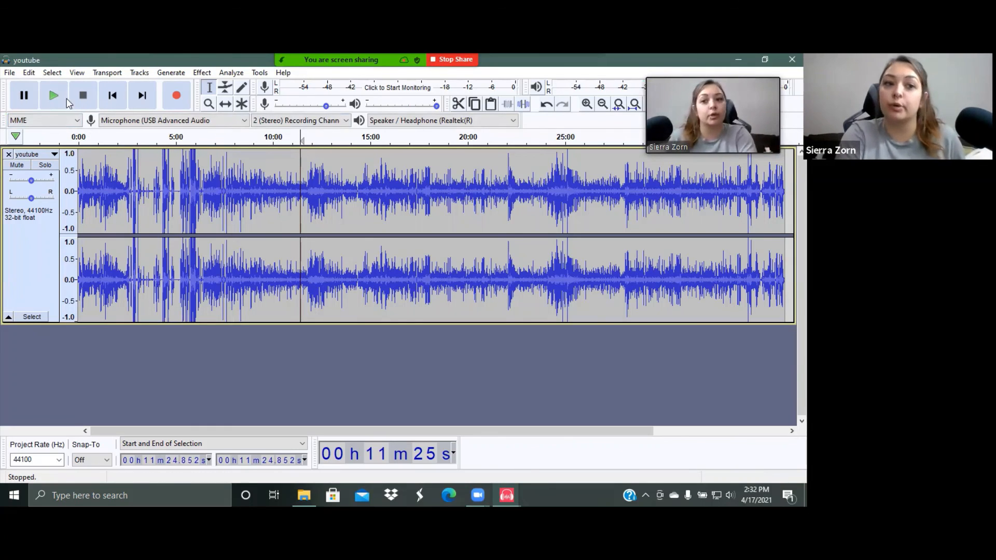
{"action": "left_click", "coordinate": [200, 138]}
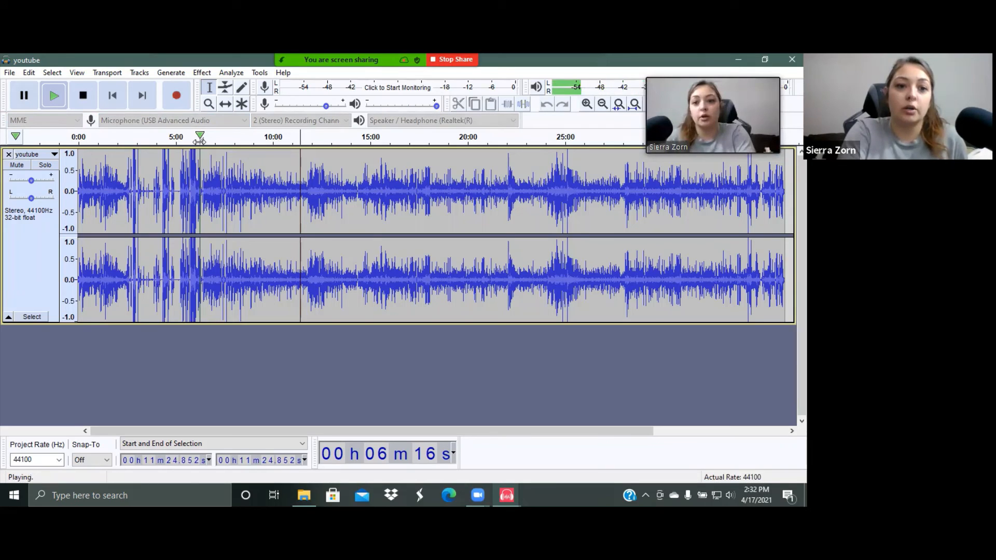
{"action": "left_click", "coordinate": [23, 96]}
- Select the youtube track from about 8:26 to 11:59 and play briefly from about 13:24, pausing and resuming playback
{"action": "left_click_drag", "start_coordinate": [241, 156], "coordinate": [311, 154]}
{"action": "left_click", "coordinate": [339, 138]}
{"action": "left_click", "coordinate": [24, 95]}
{"action": "left_click", "coordinate": [24, 97]}
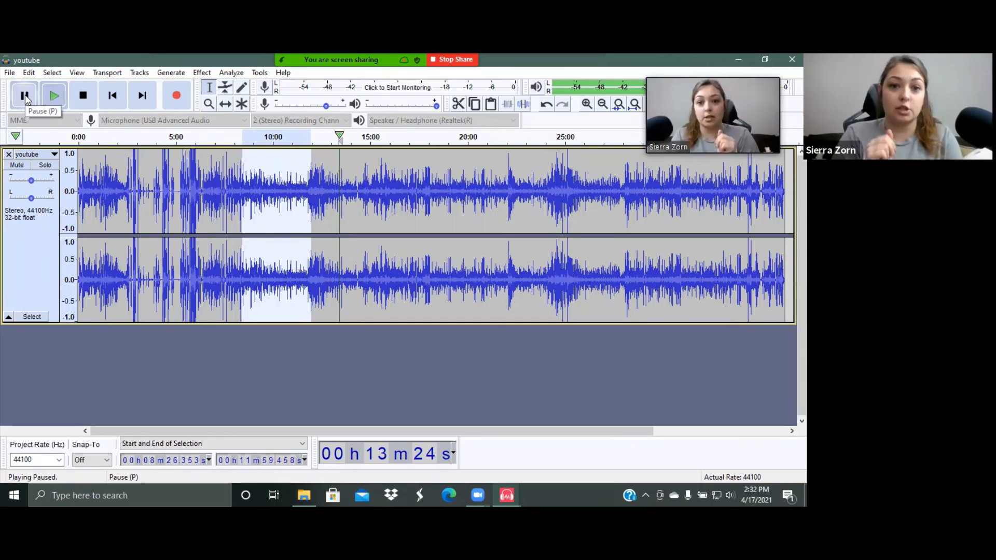
{"action": "left_click", "coordinate": [24, 97]}
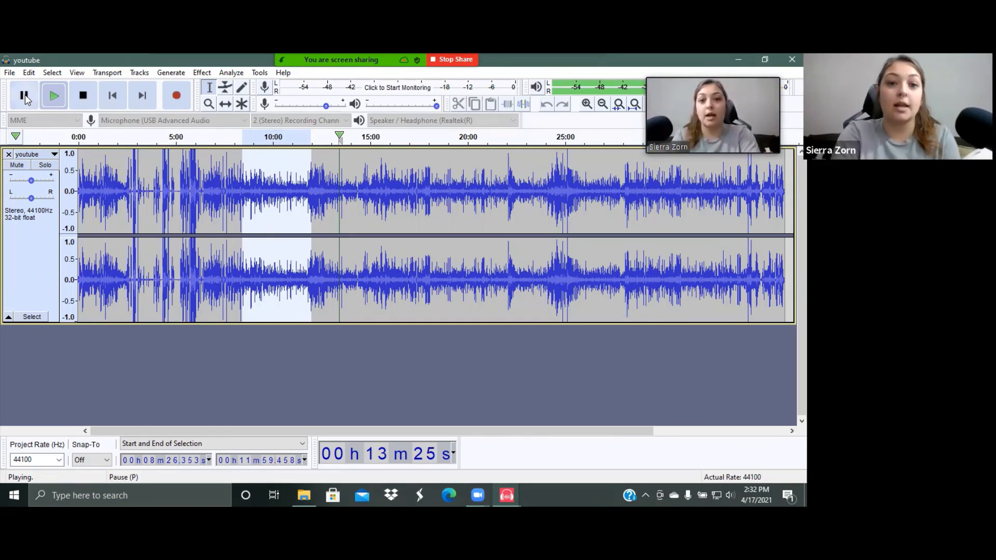
{"action": "left_click", "coordinate": [24, 97]}
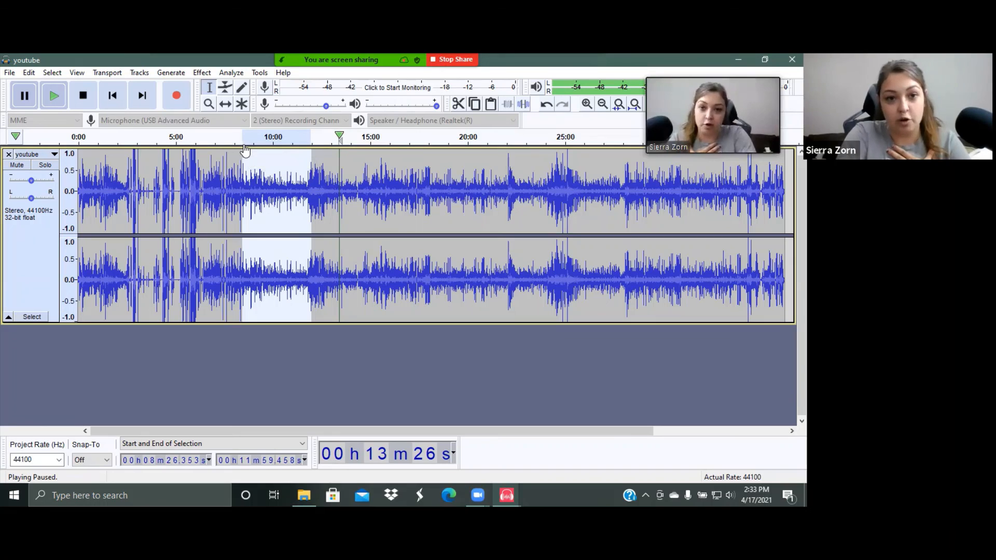
{"action": "left_click", "coordinate": [34, 98]}
{"action": "left_click", "coordinate": [33, 98]}
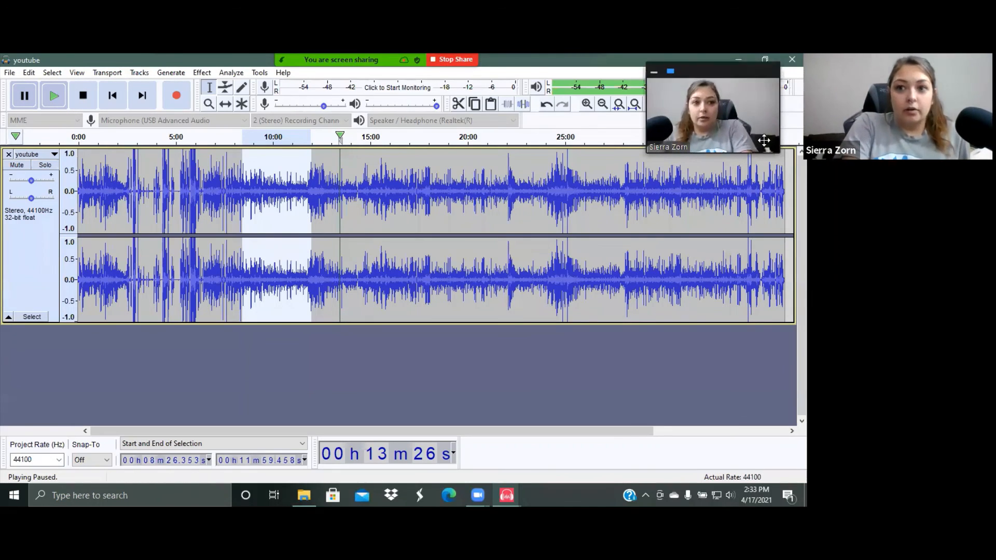
- Stop sharing the screen in the Zoom meeting
{"action": "left_click", "coordinate": [466, 61]}
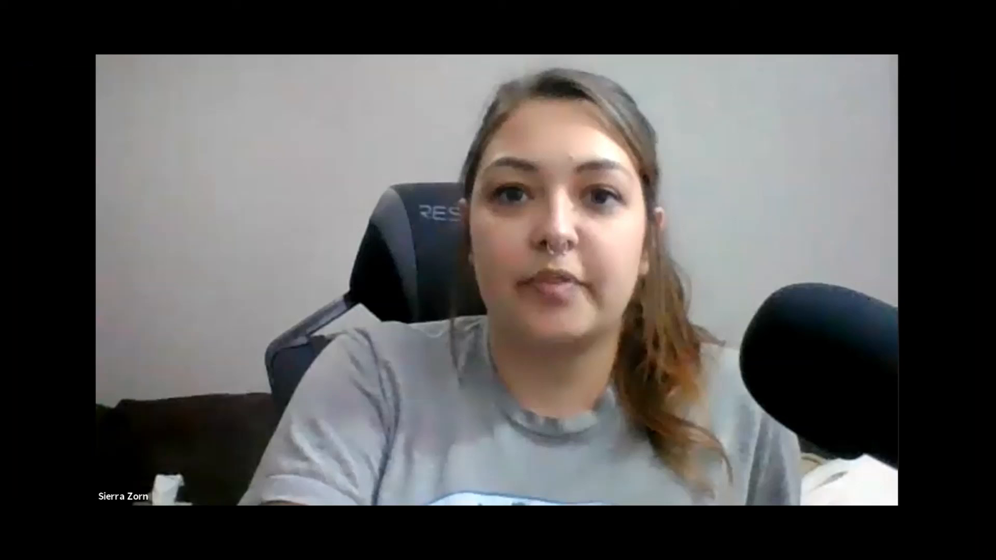